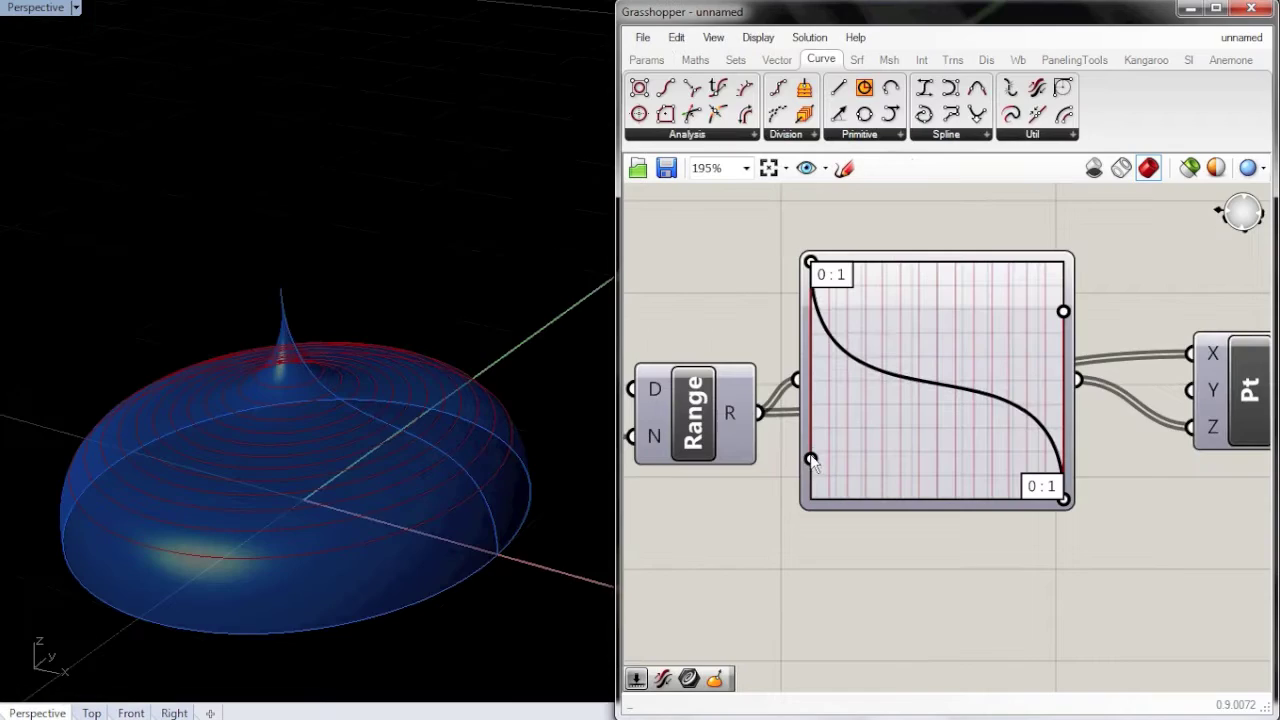
# Bend the graph into a quarter arc whose start drops to zero, turning the dome ring-like
pyautogui.moveTo(820, 457); pyautogui.dragTo(918, 262)
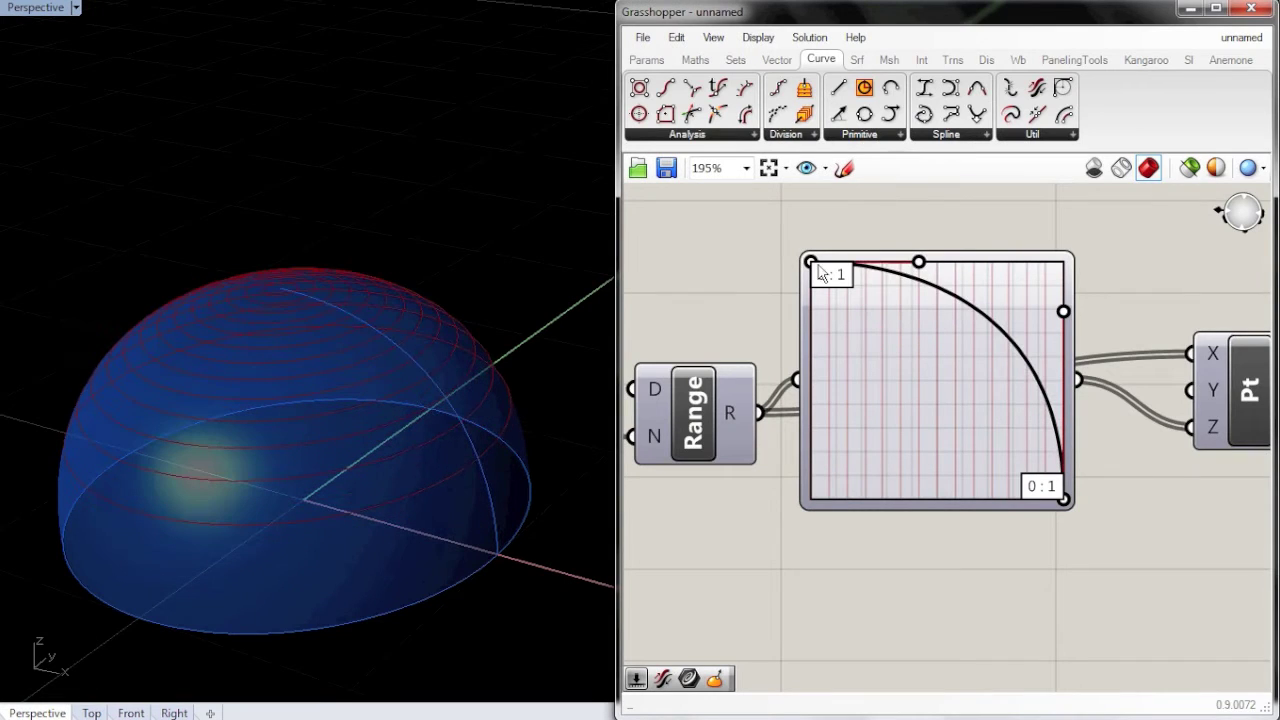
pyautogui.moveTo(811, 262); pyautogui.dragTo(808, 502)
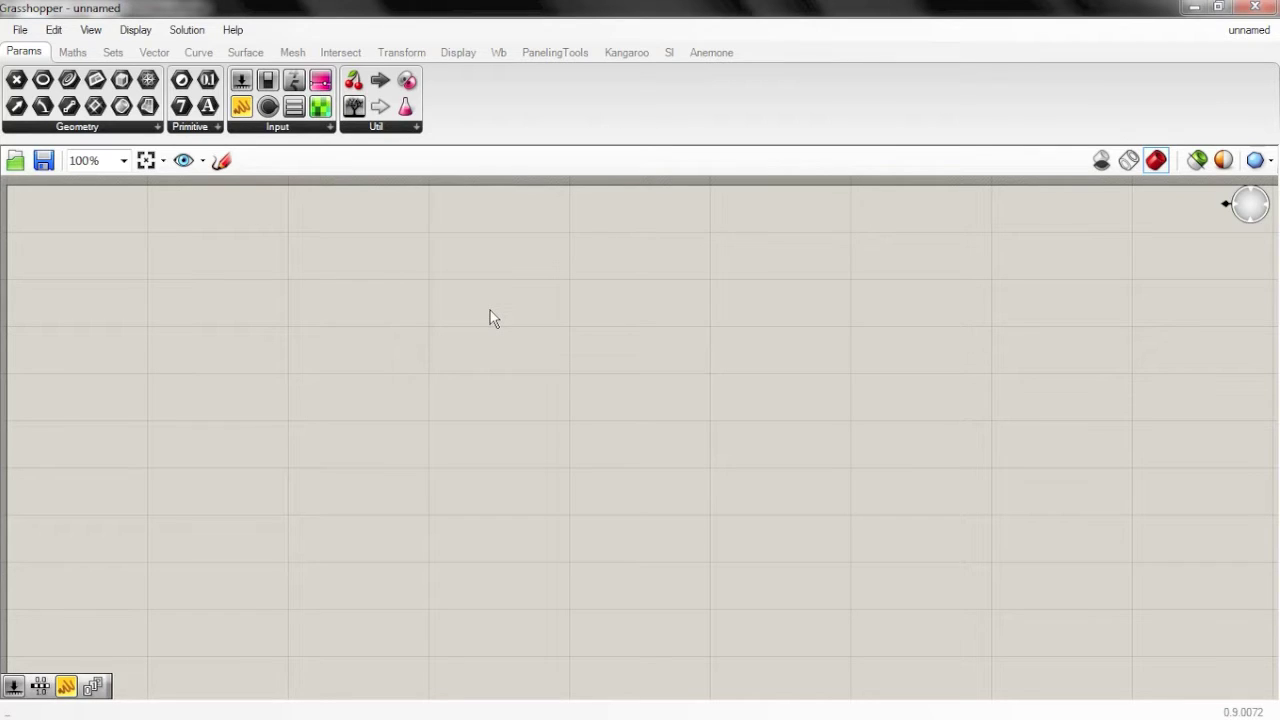
# Place a Graph Mapper component from the canvas search 'graph'
pyautogui.doubleClick(490, 310)
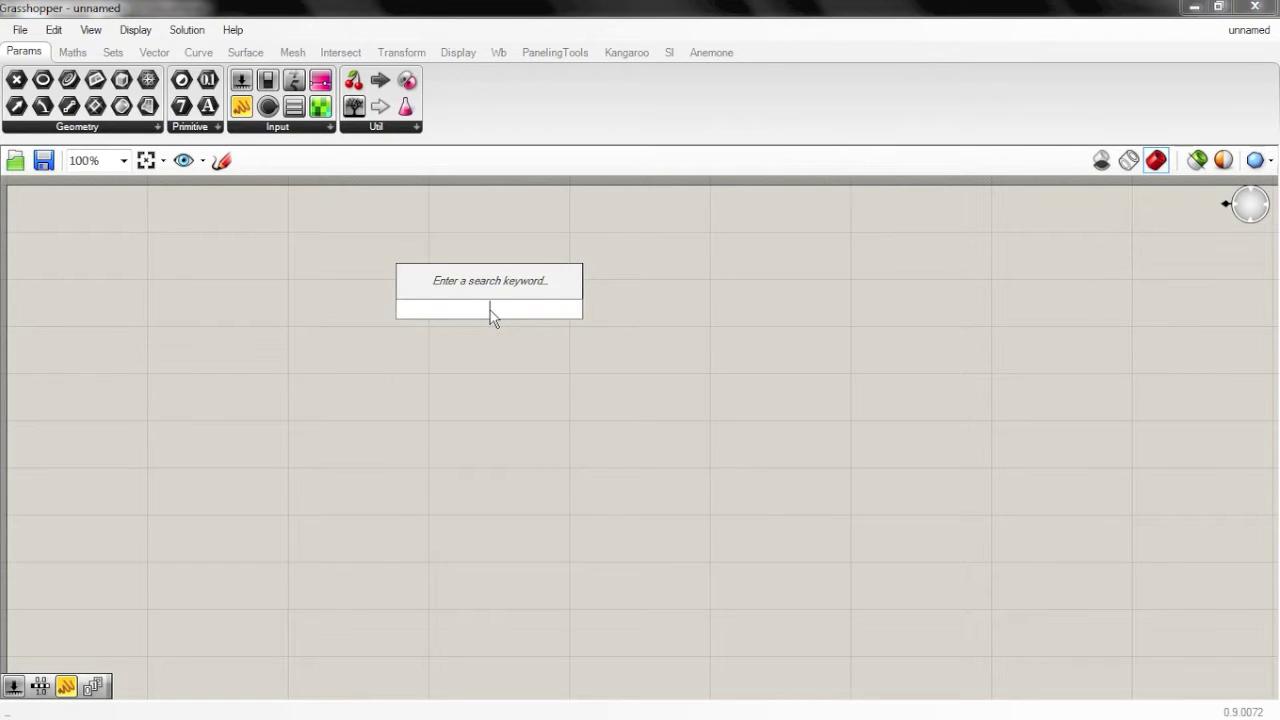
pyautogui.write('graph')
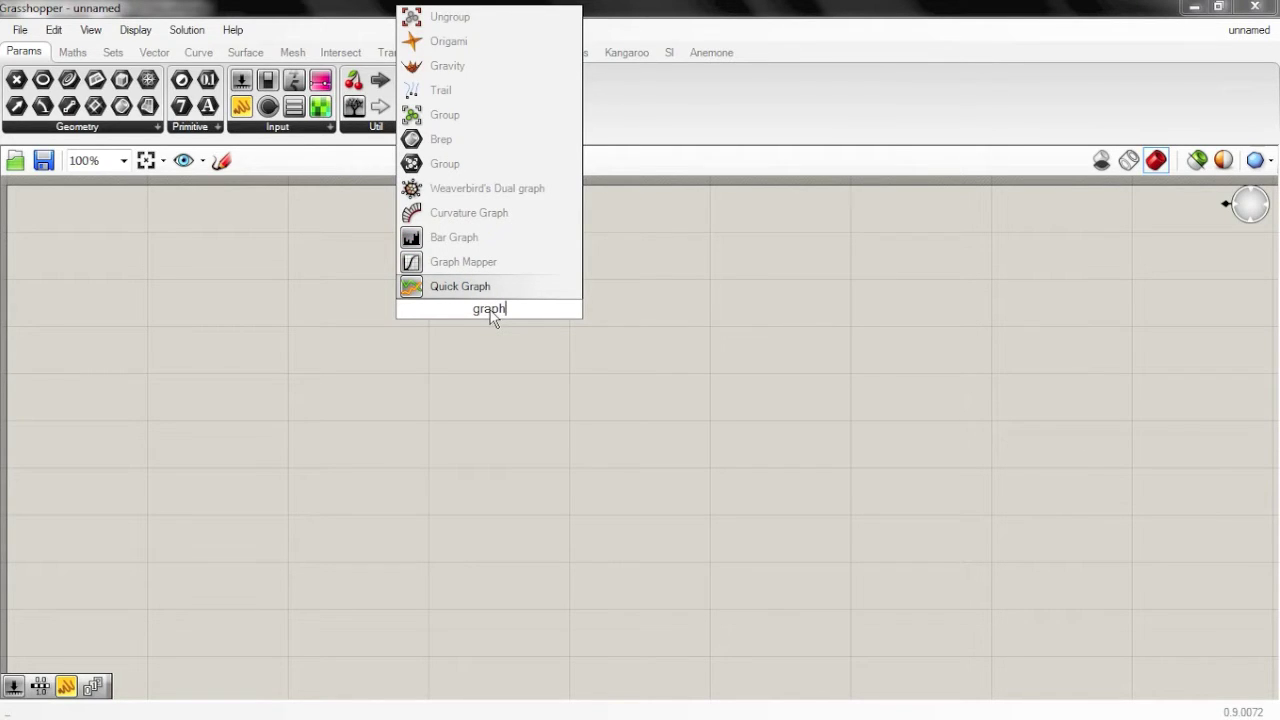
pyautogui.press('Up')
pyautogui.press('Return')
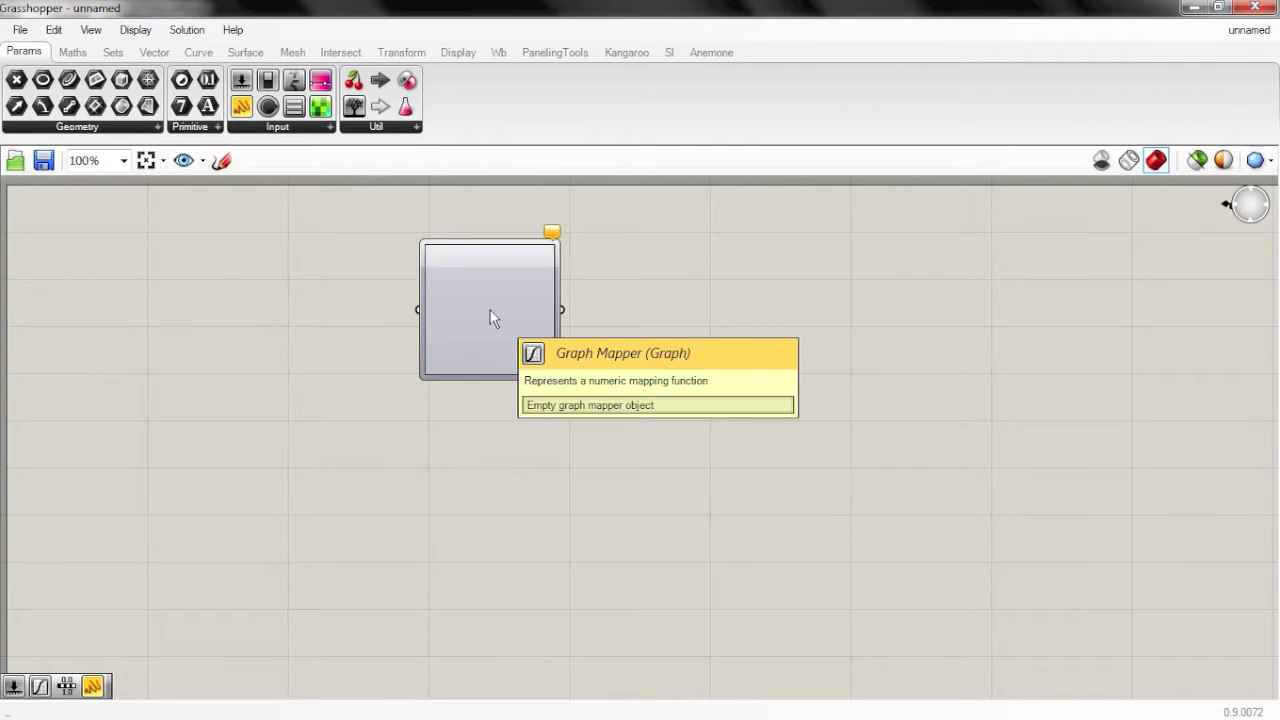
# Set the Graph Mapper's graph type to Bezier
pyautogui.scroll(2, 440, 315)
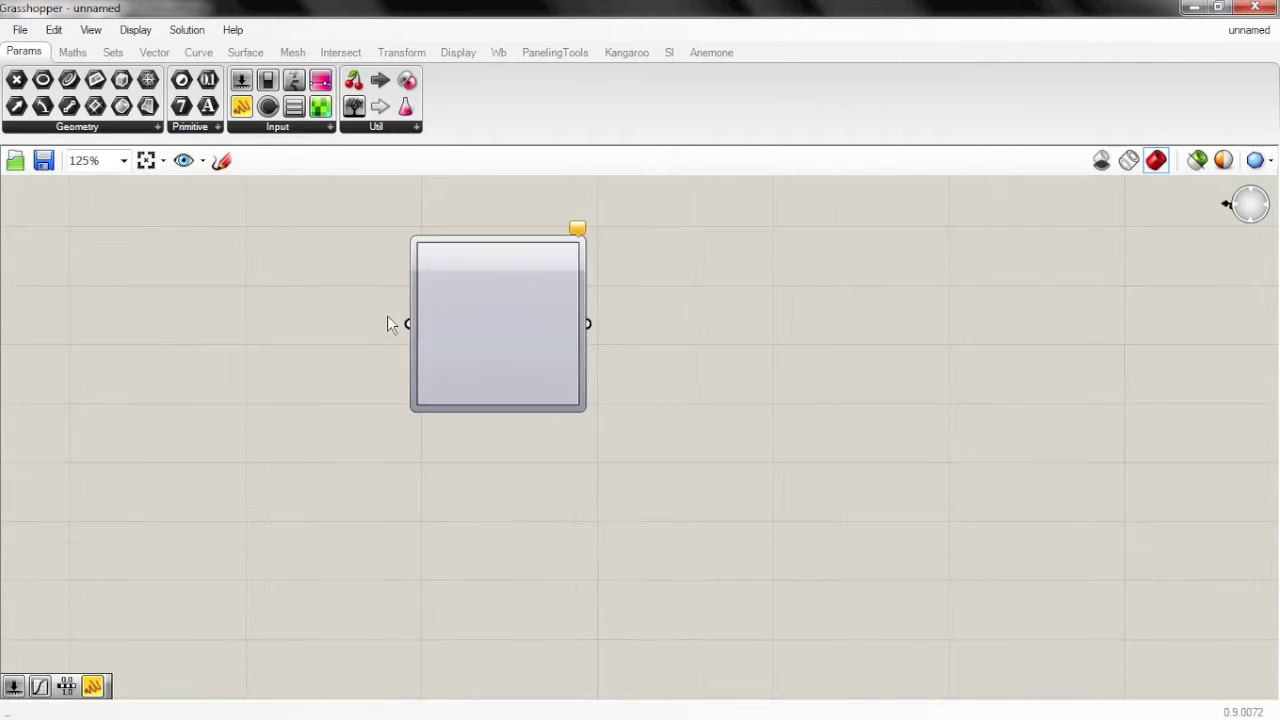
pyautogui.scroll(1, 449, 325)
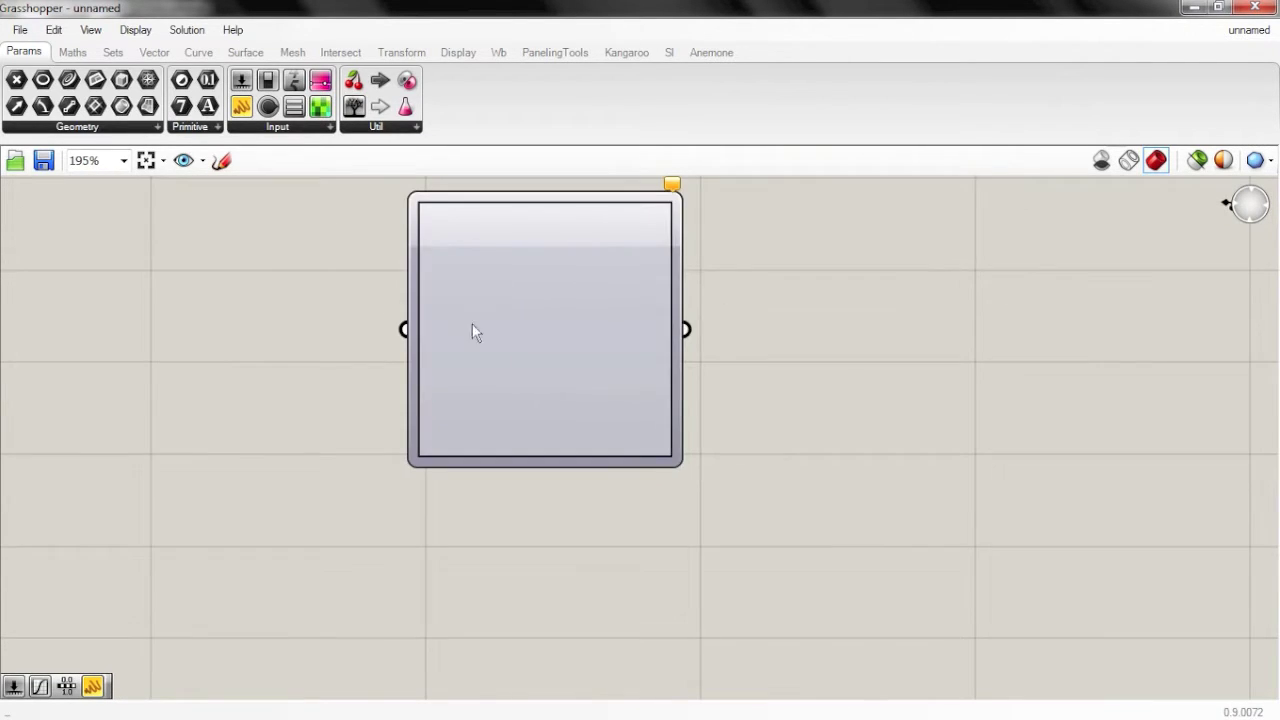
pyautogui.rightClick(553, 366)
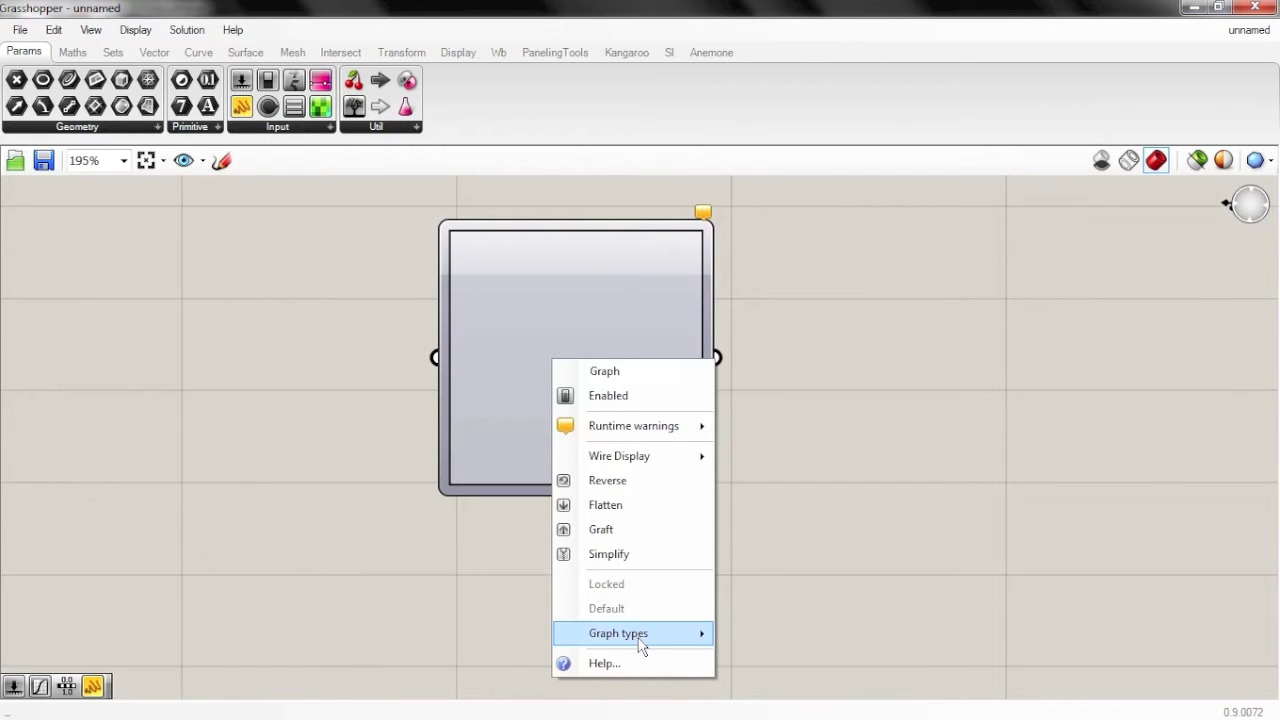
pyautogui.moveTo(640, 640)
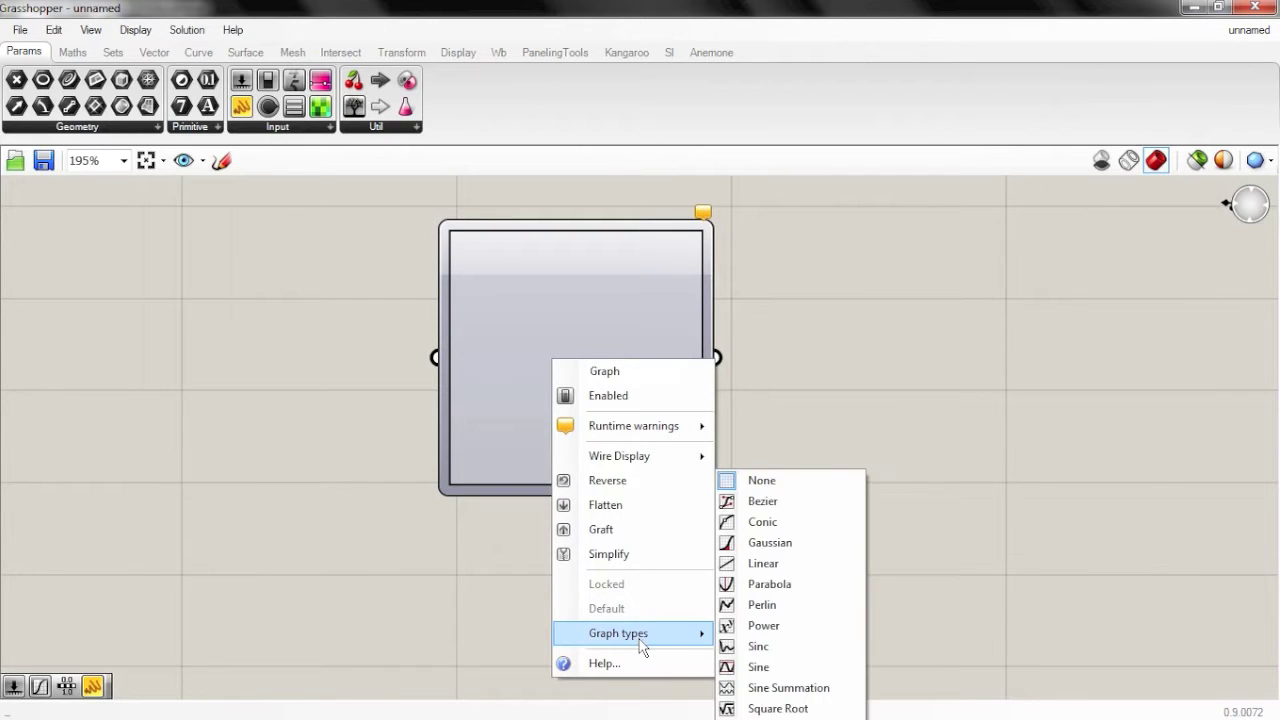
pyautogui.click(760, 502)
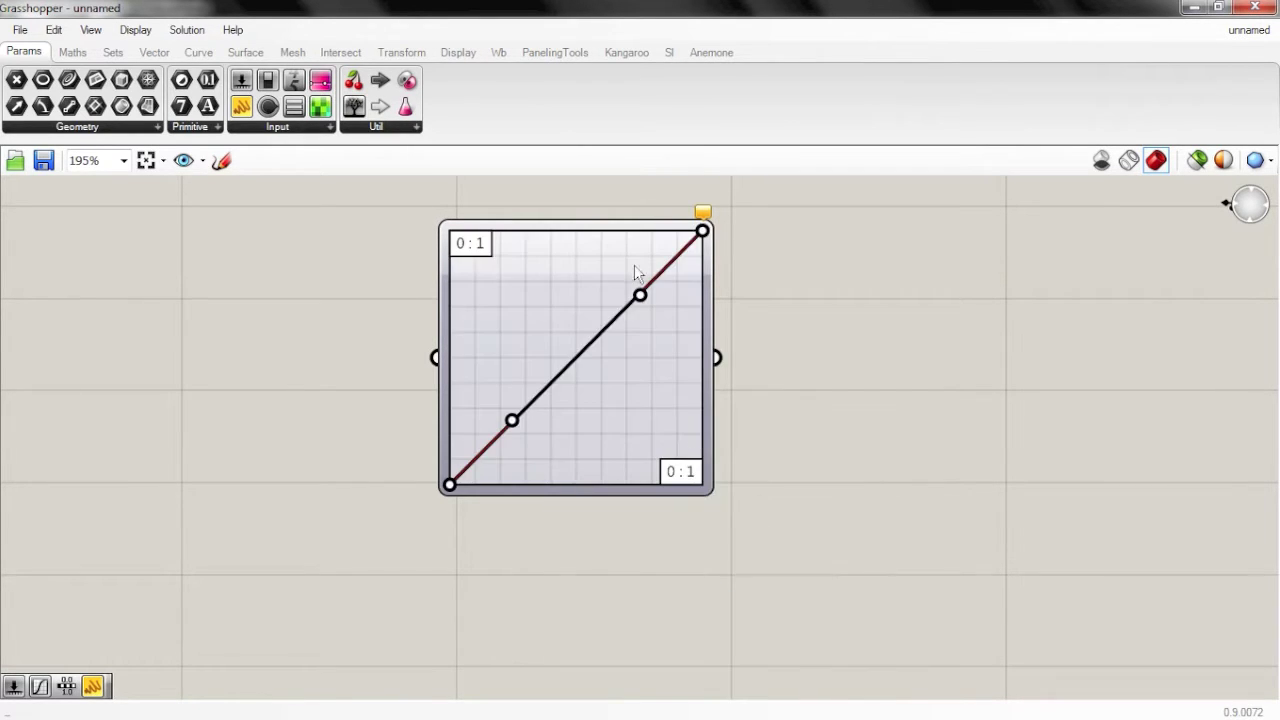
# Pull the Bezier end point to zero and both handles to the top corners, forming an arch
pyautogui.moveTo(703, 230); pyautogui.dragTo(690, 485)
pyautogui.moveTo(640, 296); pyautogui.dragTo(703, 230)
pyautogui.moveTo(512, 421); pyautogui.dragTo(391, 211)
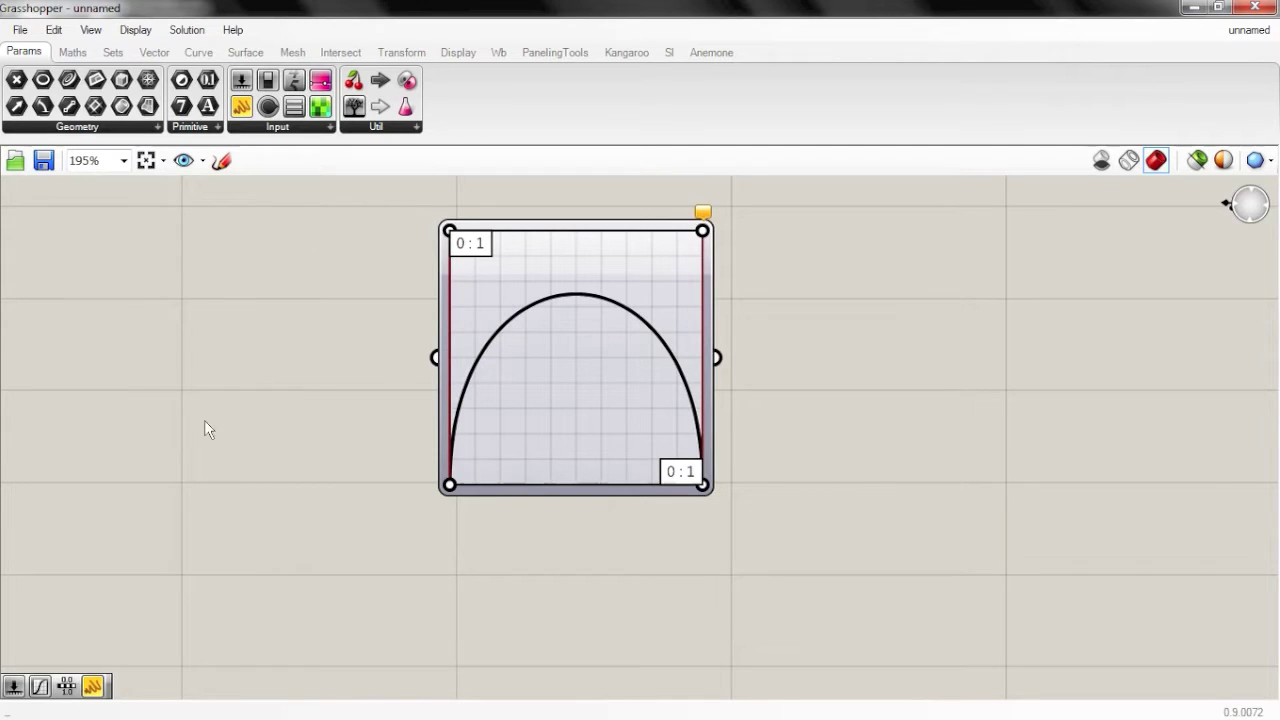
pyautogui.moveTo(208, 355); pyautogui.dragTo(251, 351, button='right')
pyautogui.scroll(1, 446, 374)
pyautogui.moveTo(446, 374); pyautogui.dragTo(349, 369, button='right')
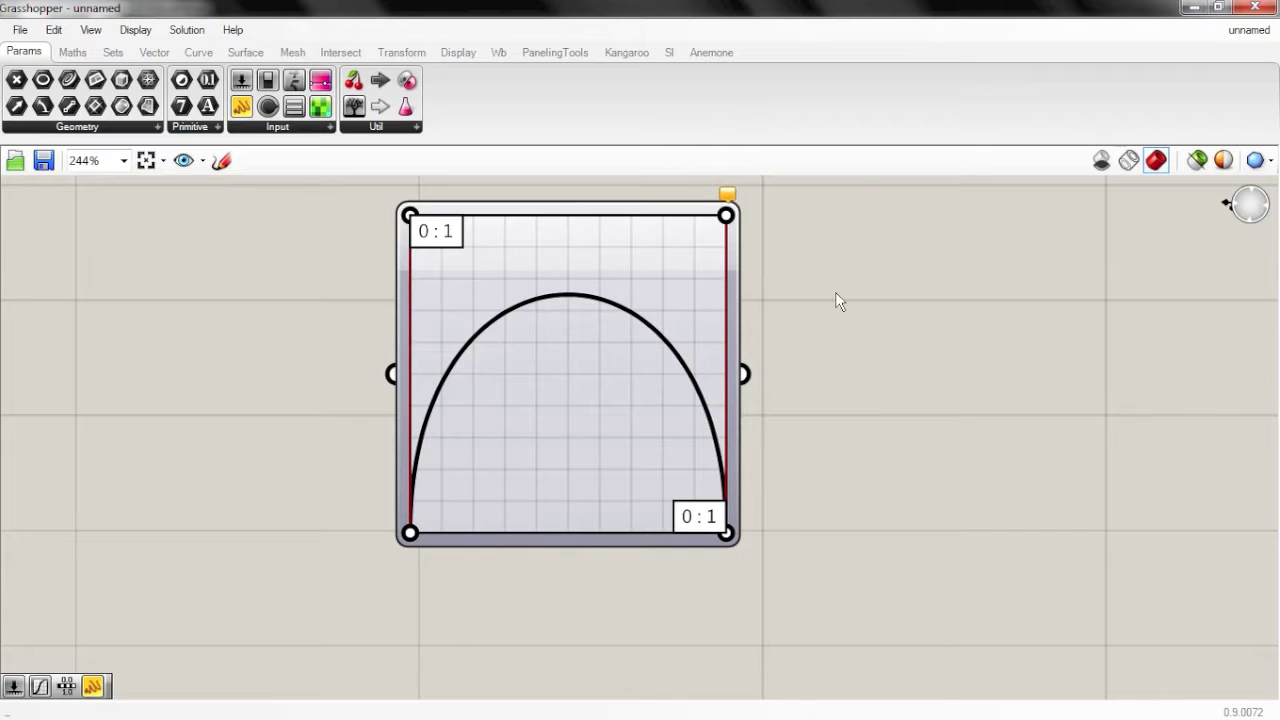
# Create a number slider ranging from 0 to 1.00 via the search entry '0..1.00'
pyautogui.doubleClick(203, 385)
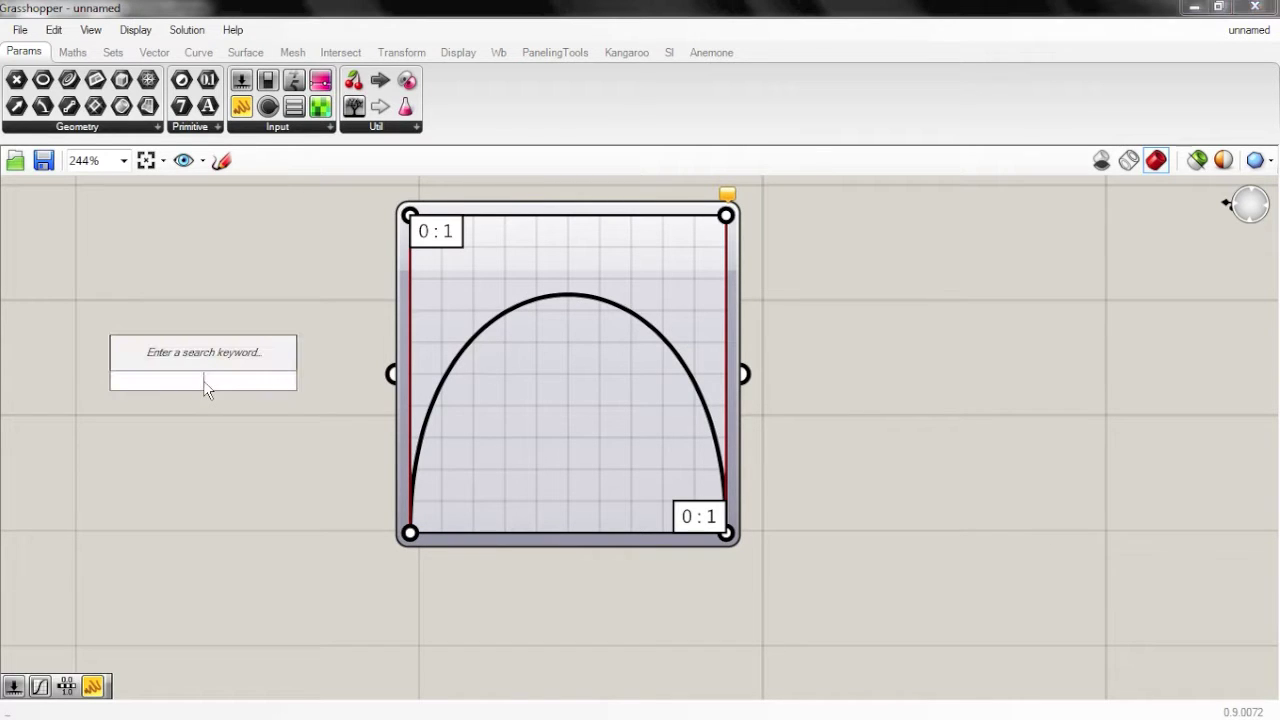
pyautogui.write('s')
pyautogui.press('BackSpace')
pyautogui.write('0')
pyautogui.press('Return')
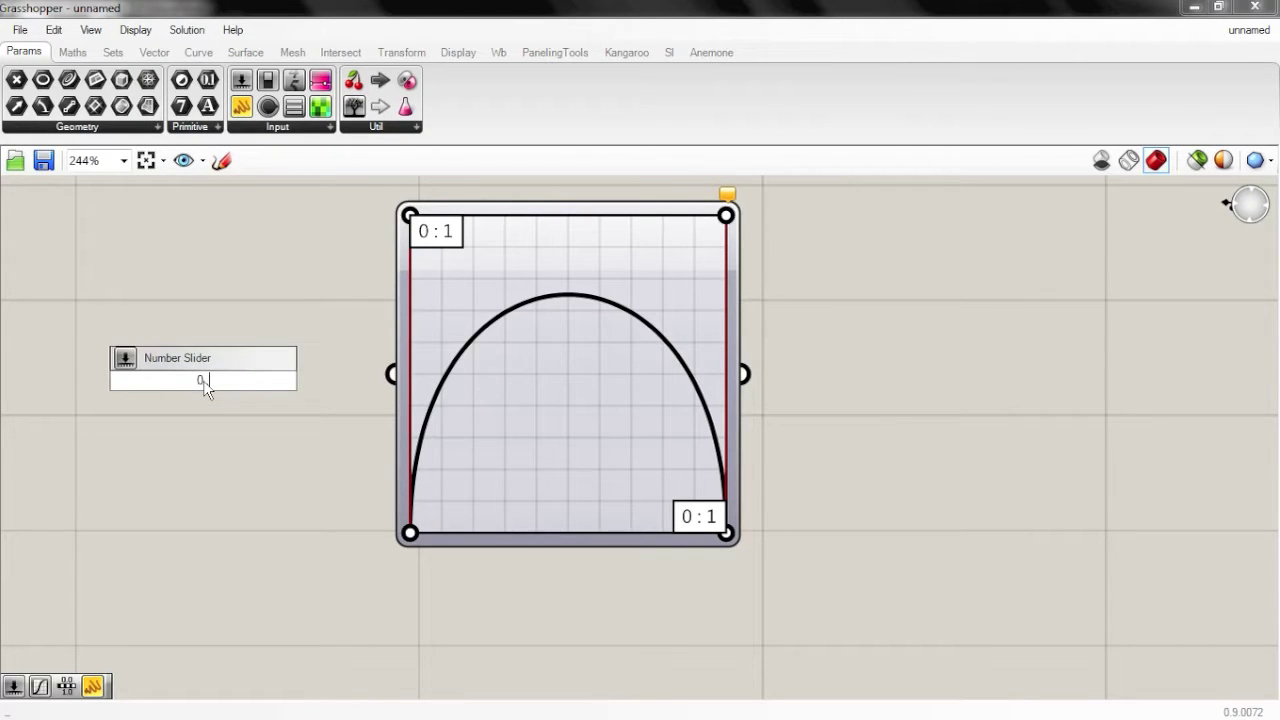
pyautogui.write('..1.00')
pyautogui.press('Return')
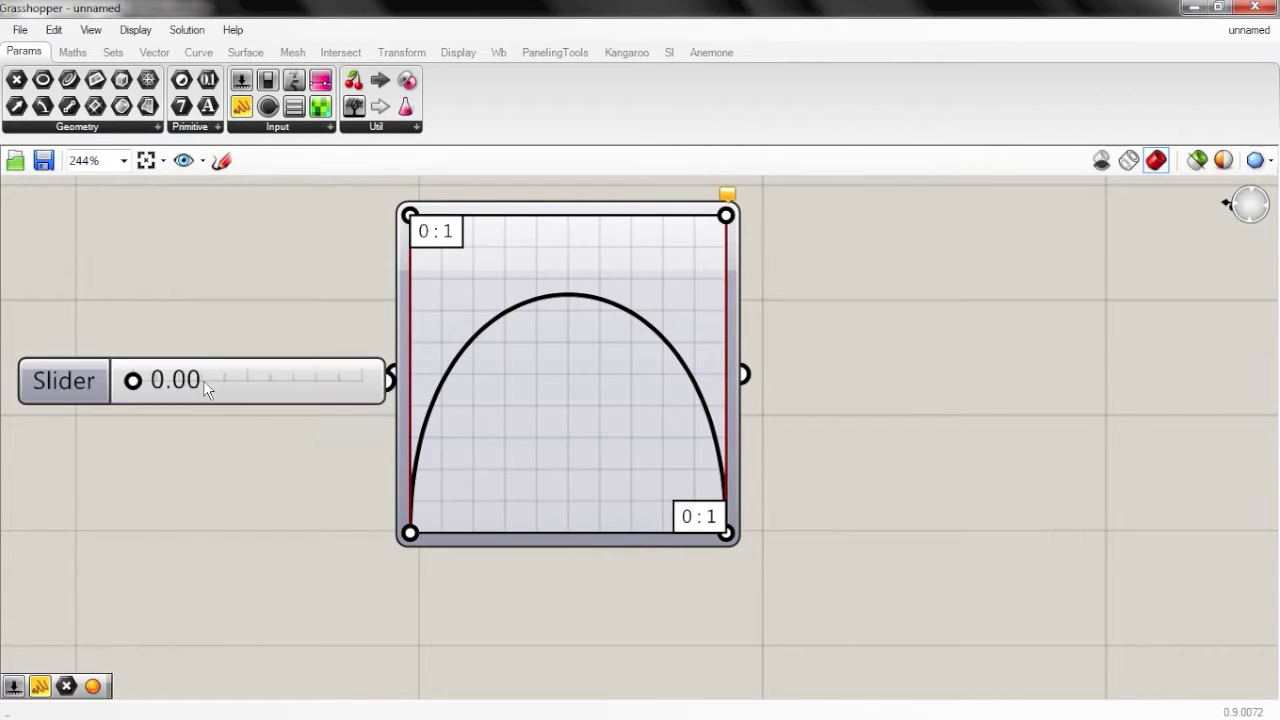
# Wire the slider into the Graph Mapper input and set it to 0.51
pyautogui.click(82, 378)
pyautogui.moveTo(82, 378); pyautogui.dragTo(69, 375)
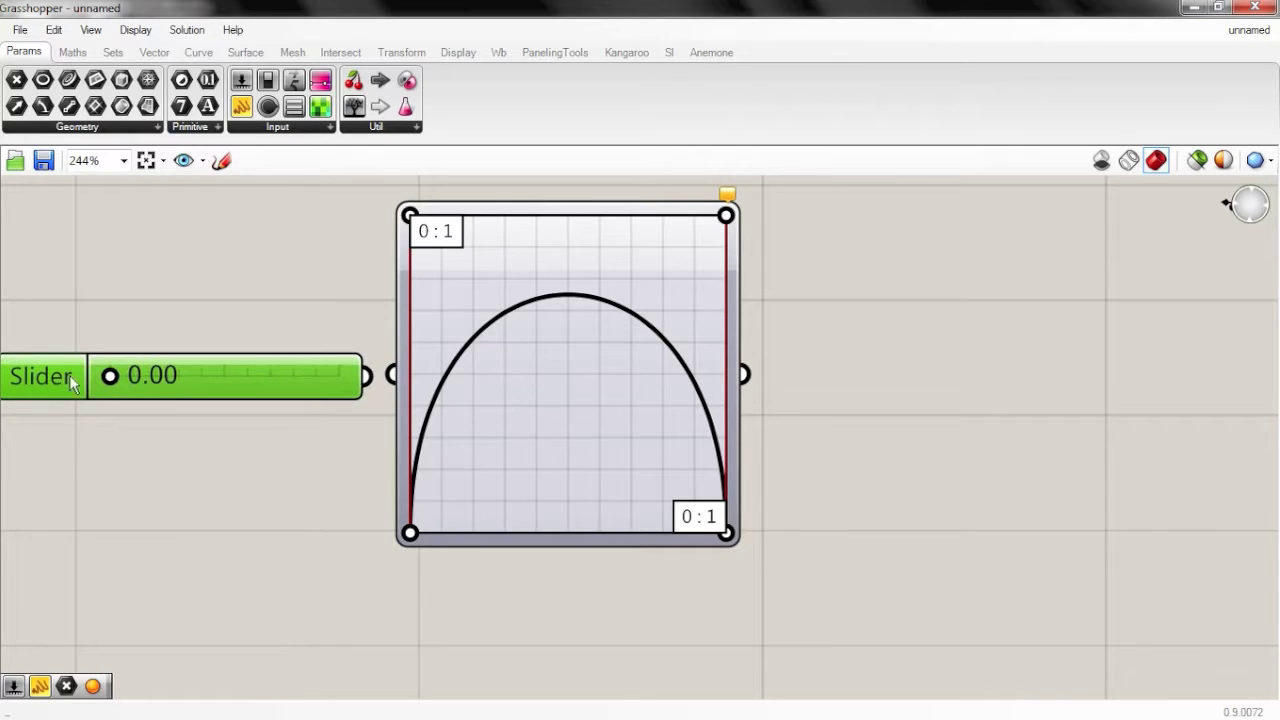
pyautogui.moveTo(357, 380); pyautogui.dragTo(394, 377)
pyautogui.moveTo(282, 384); pyautogui.dragTo(187, 382)
pyautogui.moveTo(91, 372)
pyautogui.mouseDown()
pyautogui.moveTo(240, 385)
pyautogui.moveTo(209, 383)
pyautogui.moveTo(220, 383)
pyautogui.mouseUp()
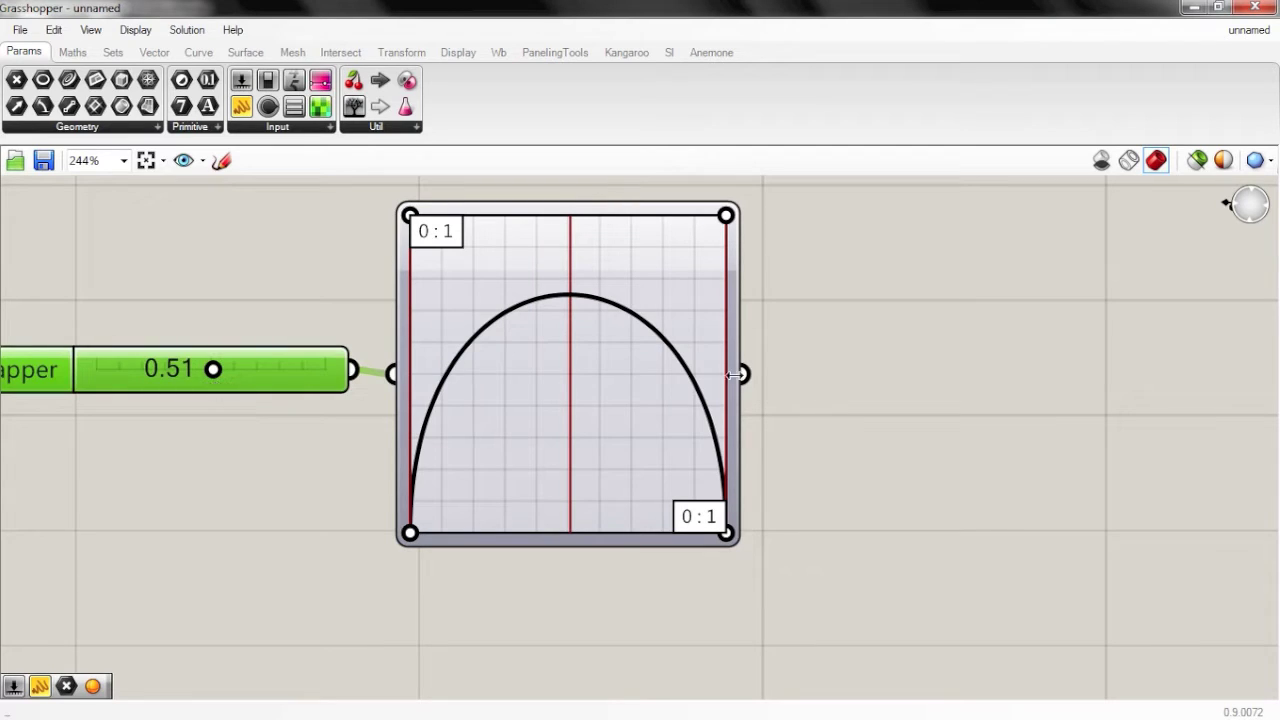
pyautogui.click(925, 376)
# Add a Panel wired to the Graph Mapper output, showing 0.749867
pyautogui.doubleClick(925, 376)
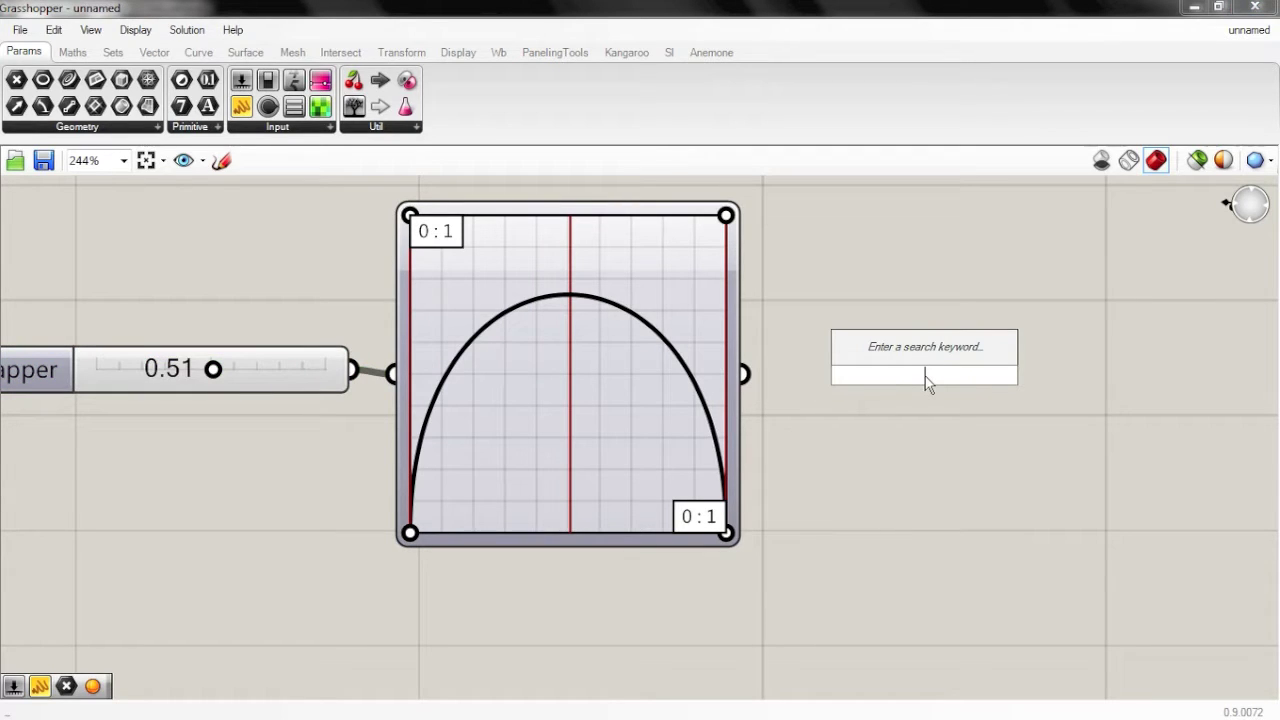
pyautogui.write('panel')
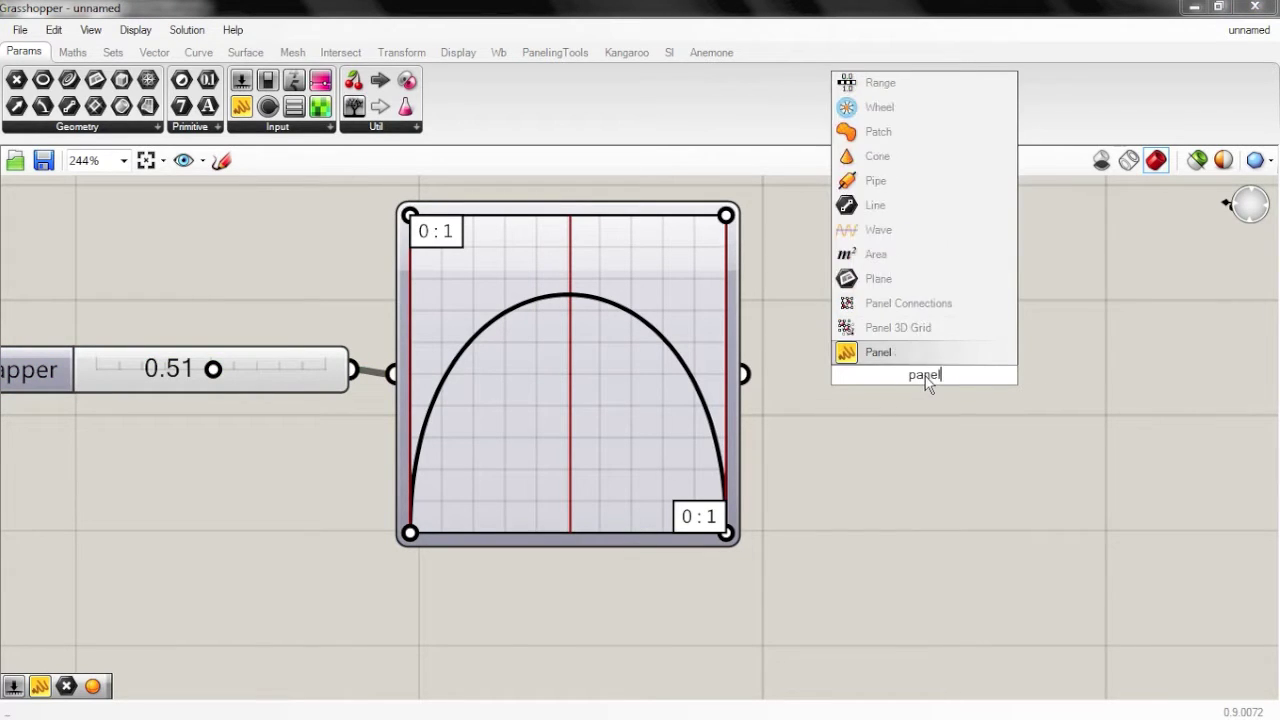
pyautogui.press('Return')
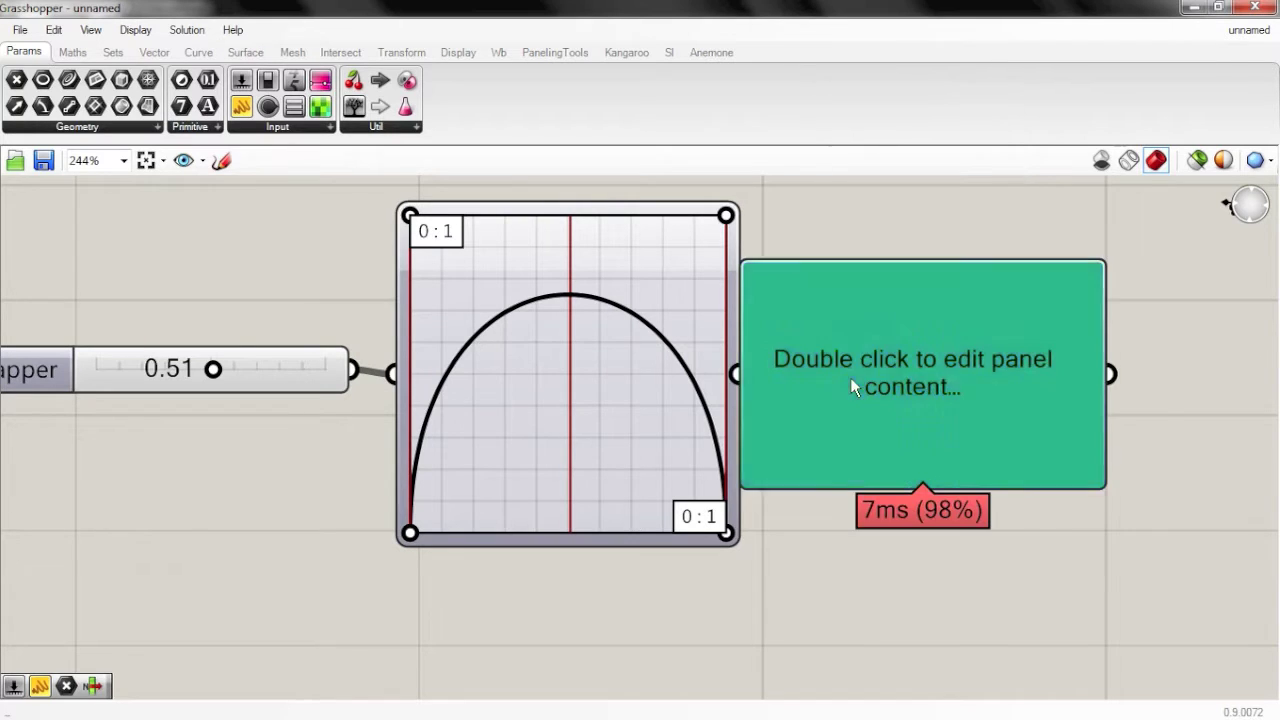
pyautogui.moveTo(850, 377); pyautogui.dragTo(908, 377)
pyautogui.moveTo(744, 375); pyautogui.dragTo(808, 378)
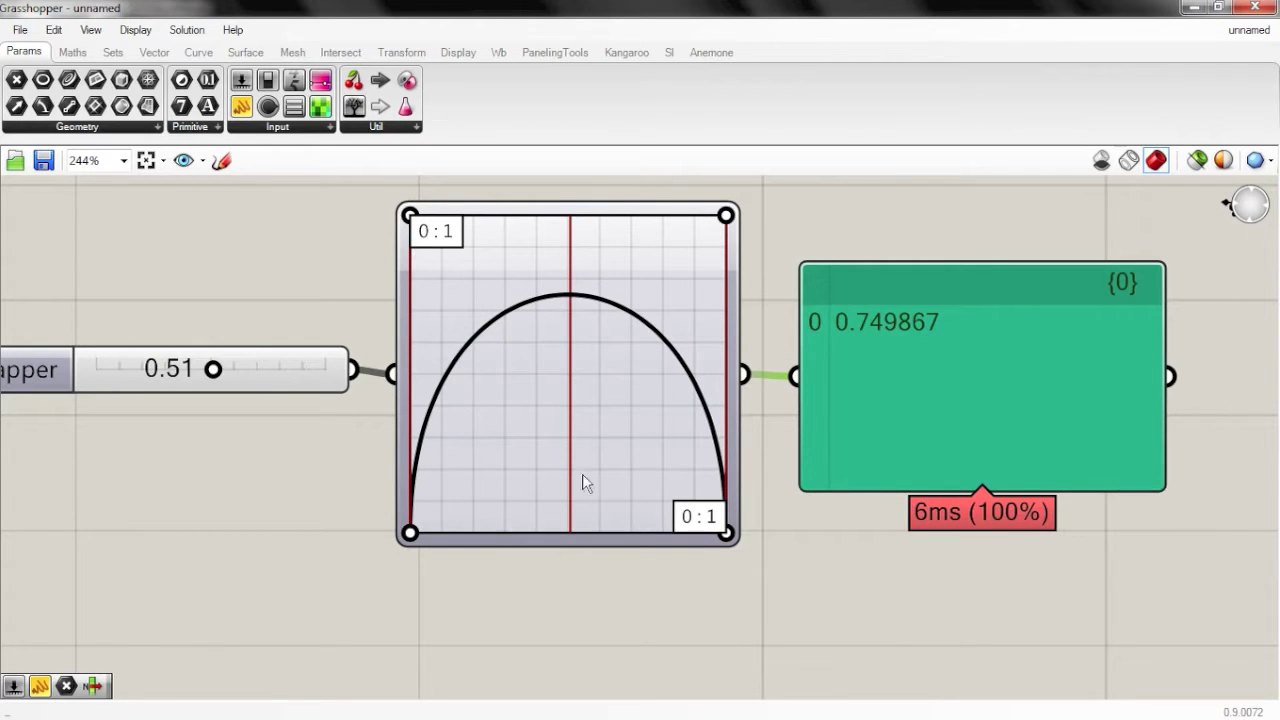
# Try a graph range of 0 to 2 in the Graph Editor and sweep the slider to test
pyautogui.doubleClick(447, 243)
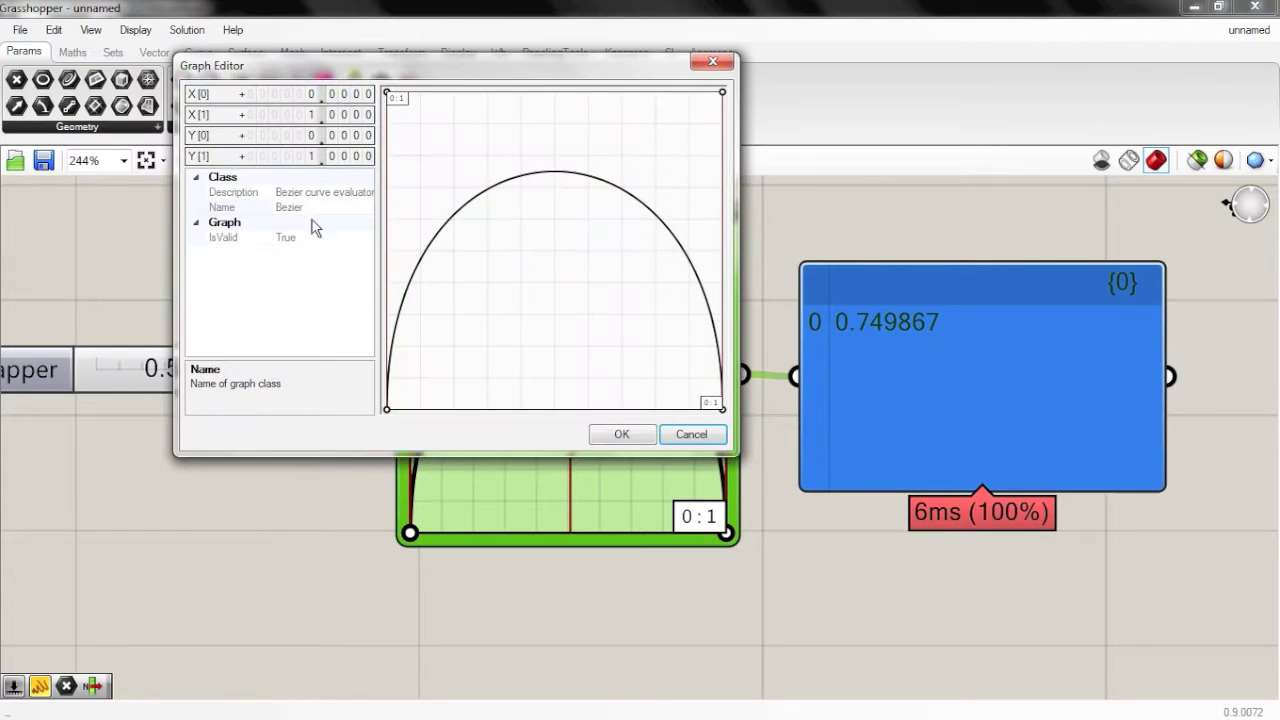
pyautogui.moveTo(310, 116)
pyautogui.mouseDown()
pyautogui.moveTo(314, 145)
pyautogui.moveTo(317, 110)
pyautogui.mouseUp()
pyautogui.click(620, 433)
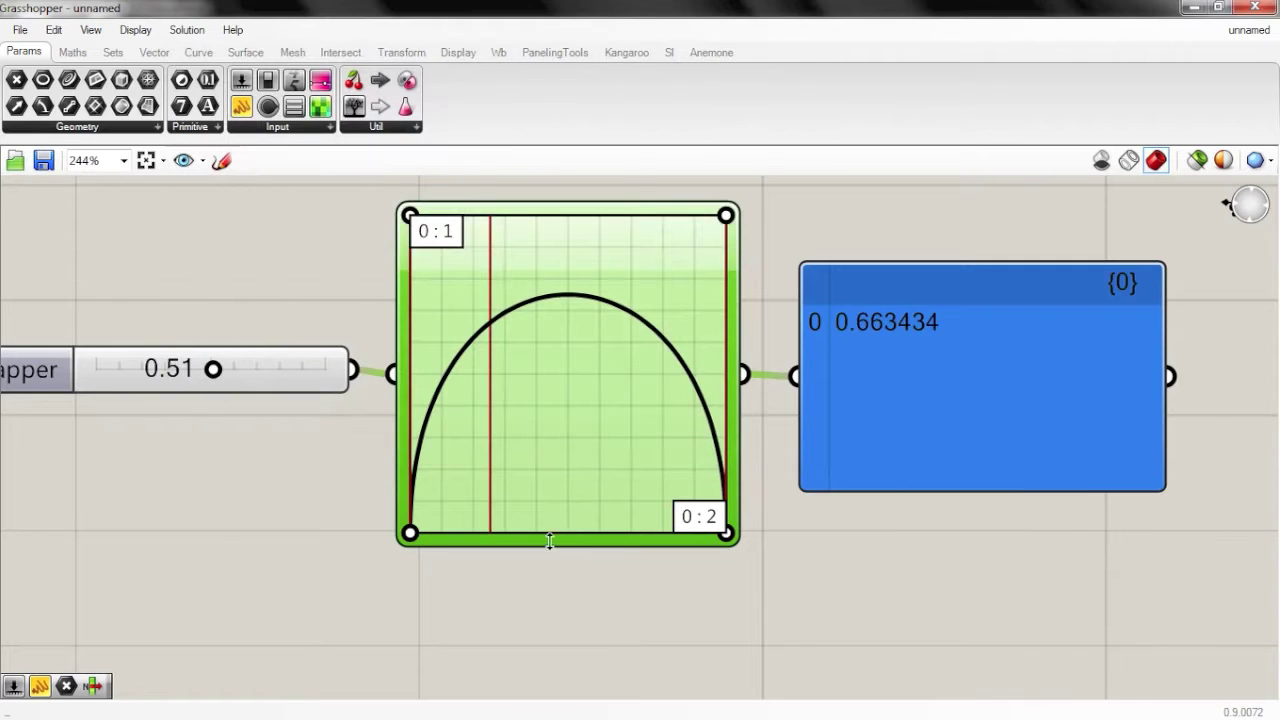
pyautogui.moveTo(215, 370)
pyautogui.mouseDown()
pyautogui.moveTo(194, 370)
pyautogui.moveTo(329, 372)
pyautogui.moveTo(195, 378)
pyautogui.moveTo(210, 369)
pyautogui.mouseUp()
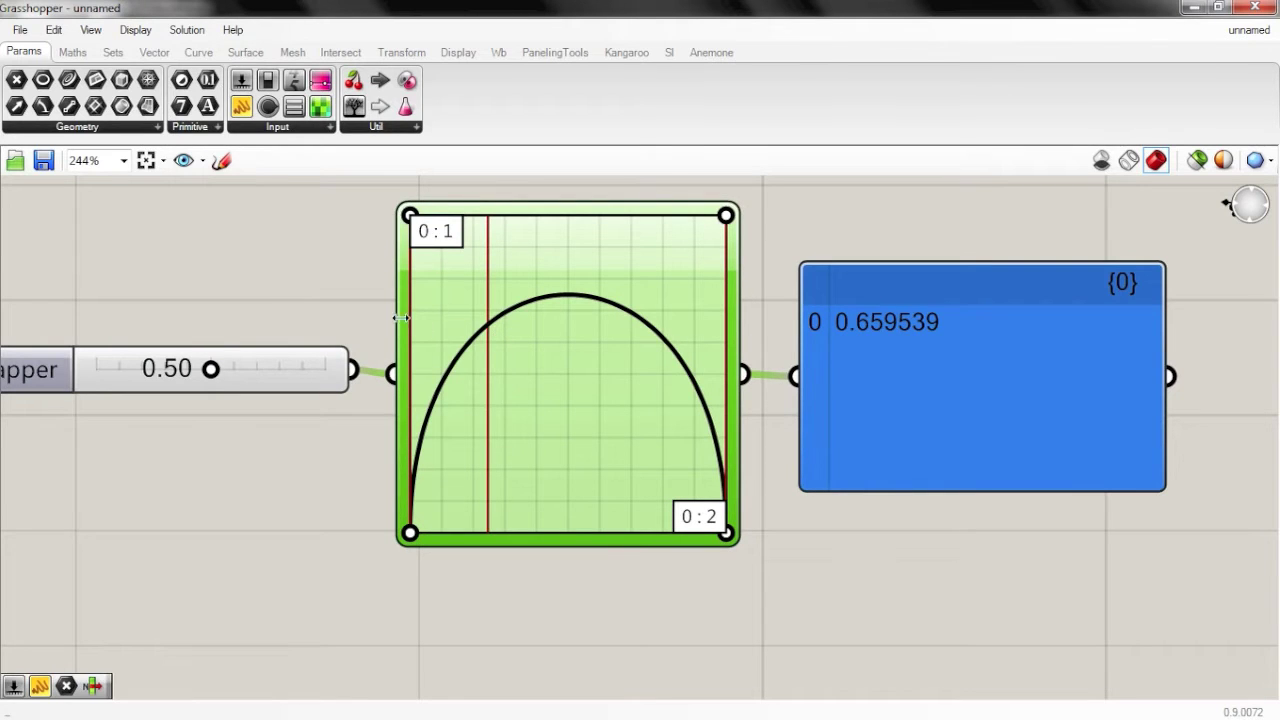
# Return the graph range to 0 to 1 so the 0.50 input maps to 0.75
pyautogui.doubleClick(433, 238)
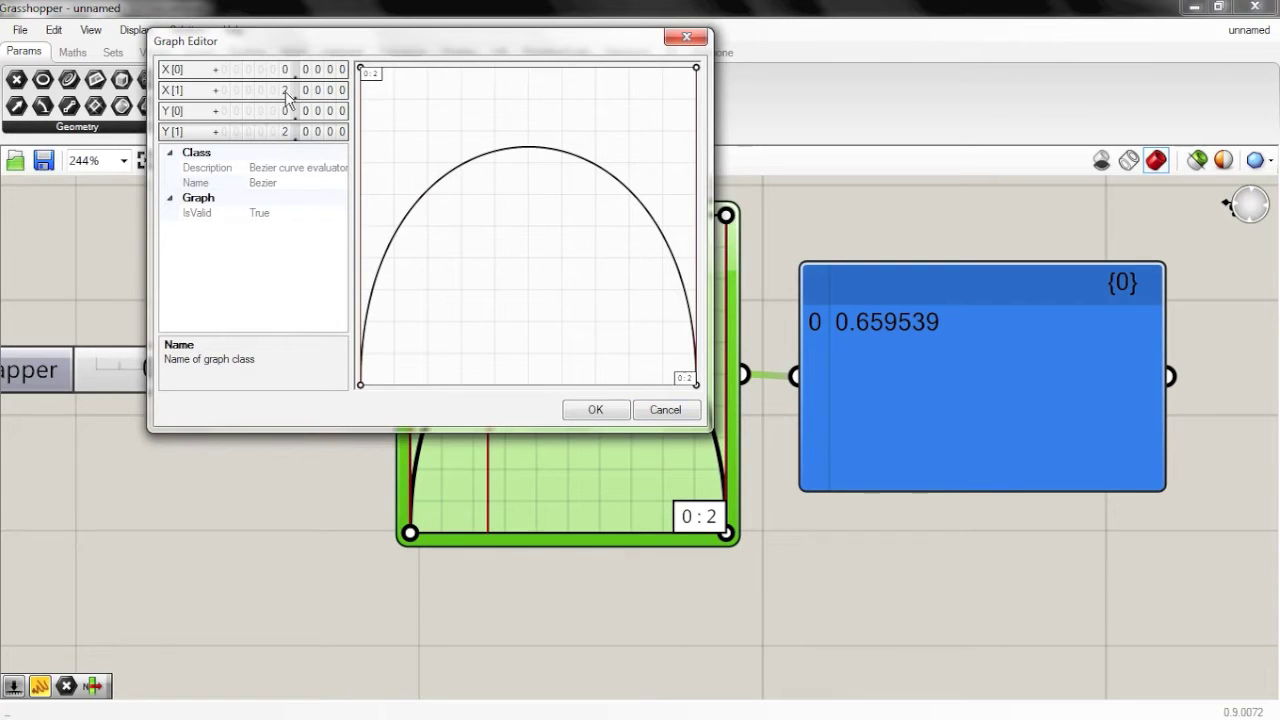
pyautogui.scroll(-1, 285, 90)
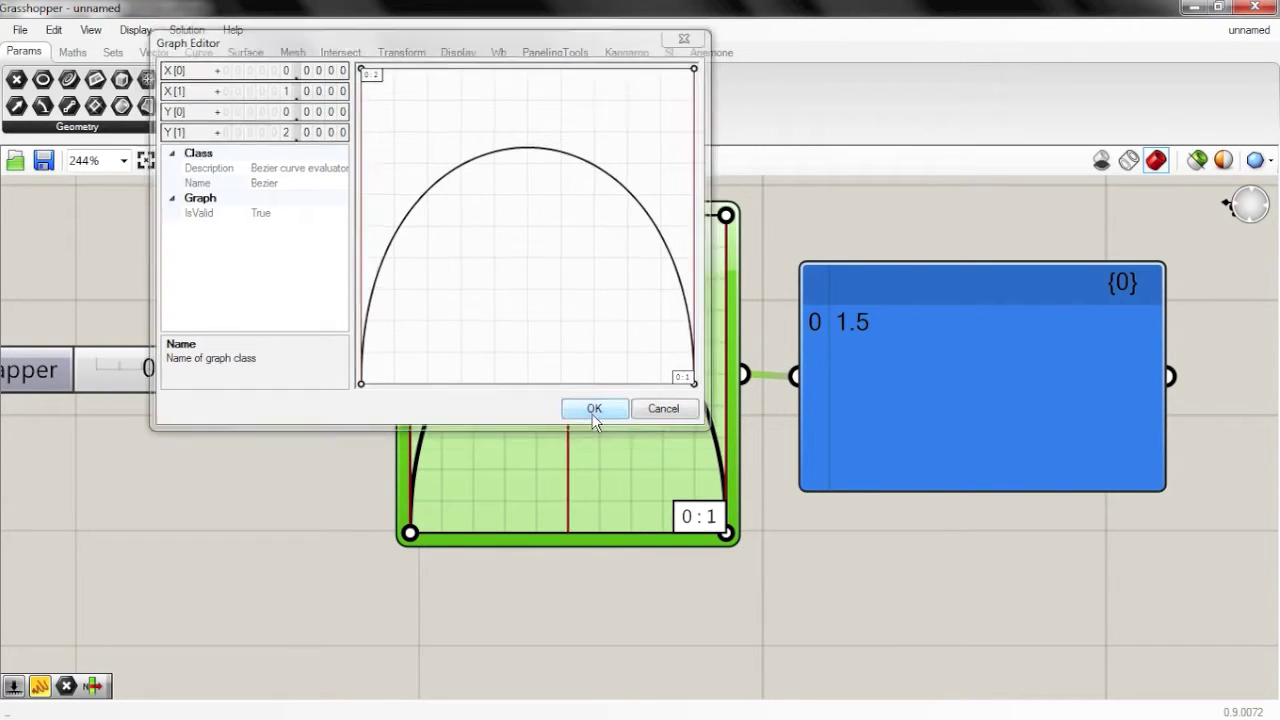
pyautogui.click(594, 411)
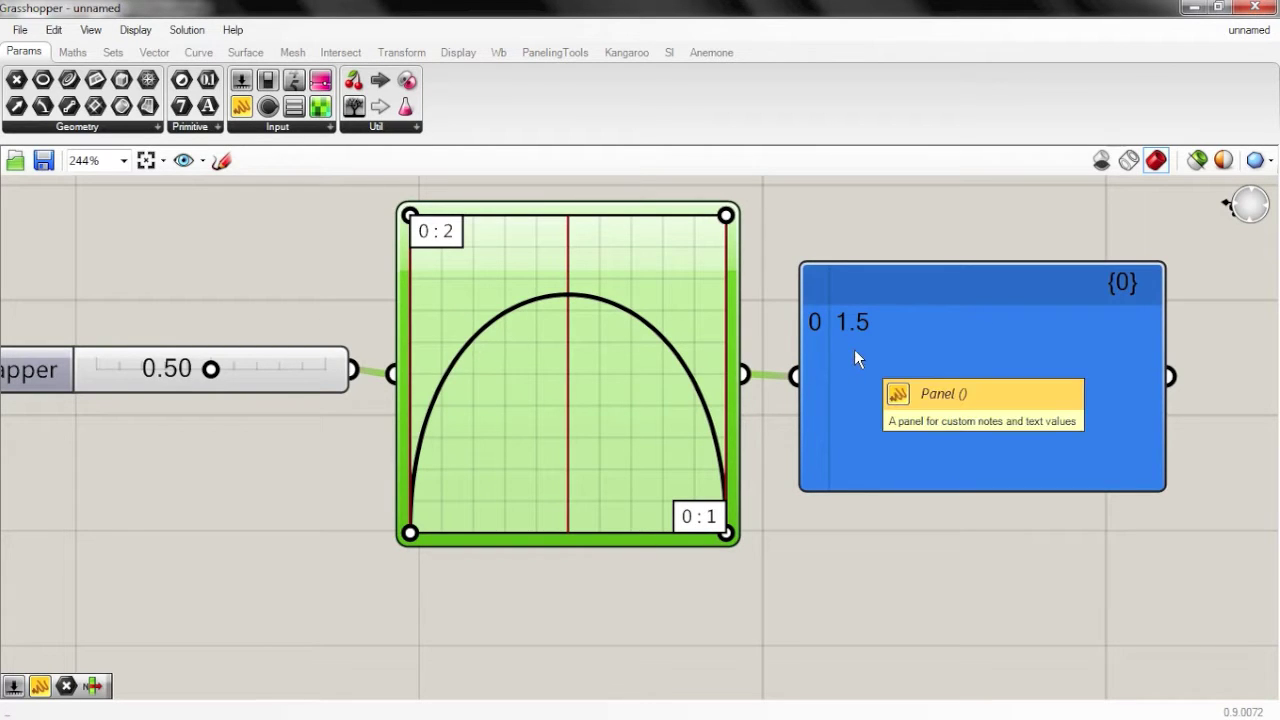
pyautogui.doubleClick(452, 232)
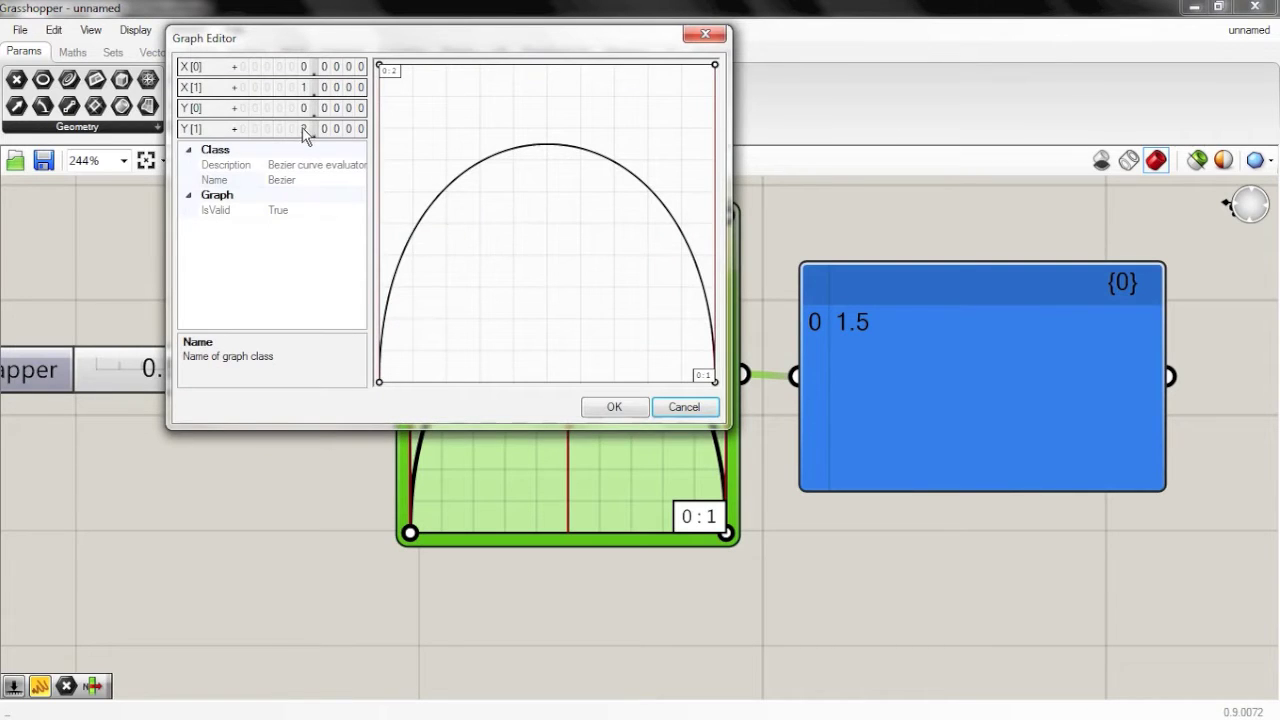
pyautogui.moveTo(306, 131); pyautogui.dragTo(312, 148)
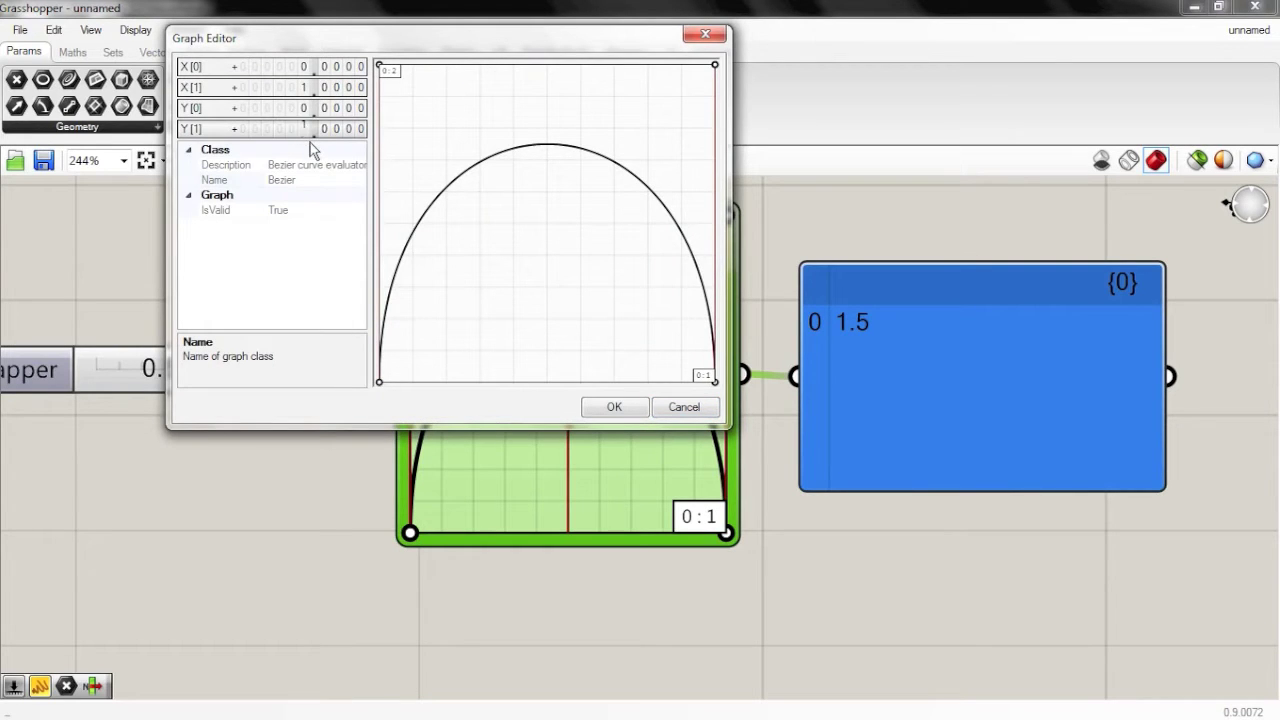
pyautogui.click(612, 407)
pyautogui.moveTo(231, 428); pyautogui.dragTo(350, 394, button='right')
pyautogui.scroll(-1, 246, 441)
pyautogui.scroll(1, 246, 441)
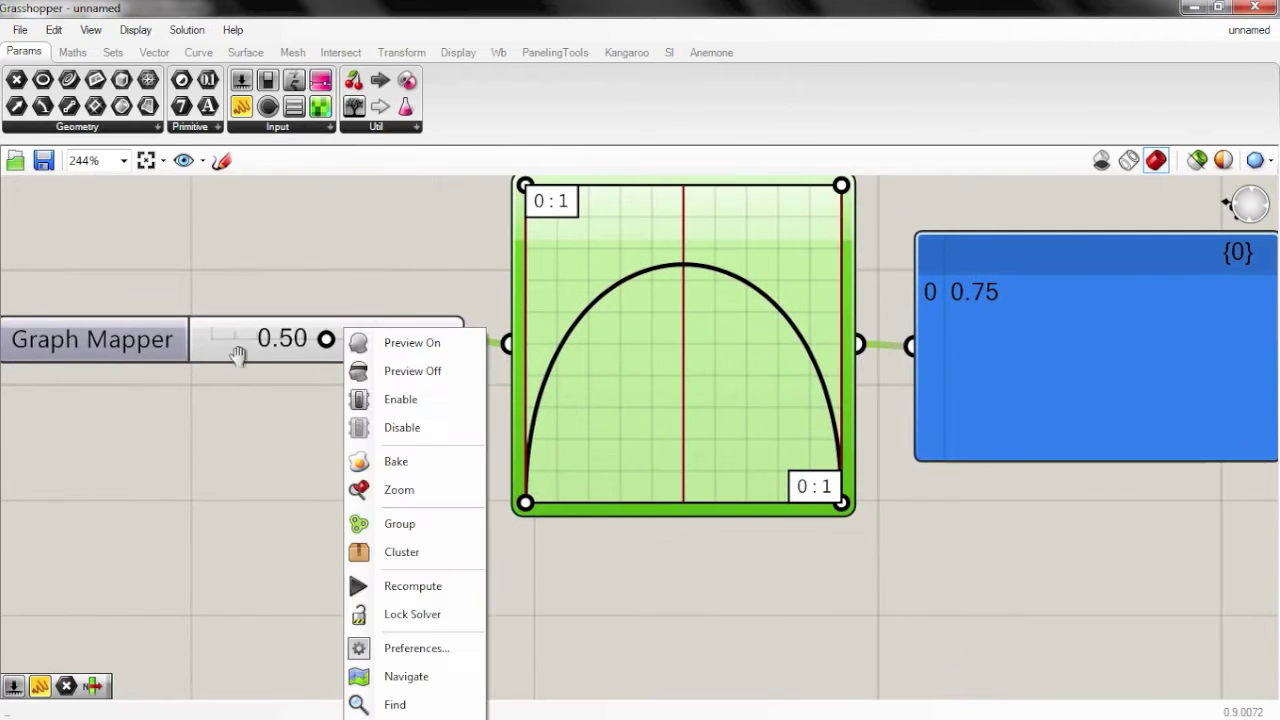
pyautogui.click(137, 342)
# Add a second slider at 0.50 and wire both sliders into the Graph Mapper input
pyautogui.doubleClick(137, 437)
pyautogui.write('0.5')
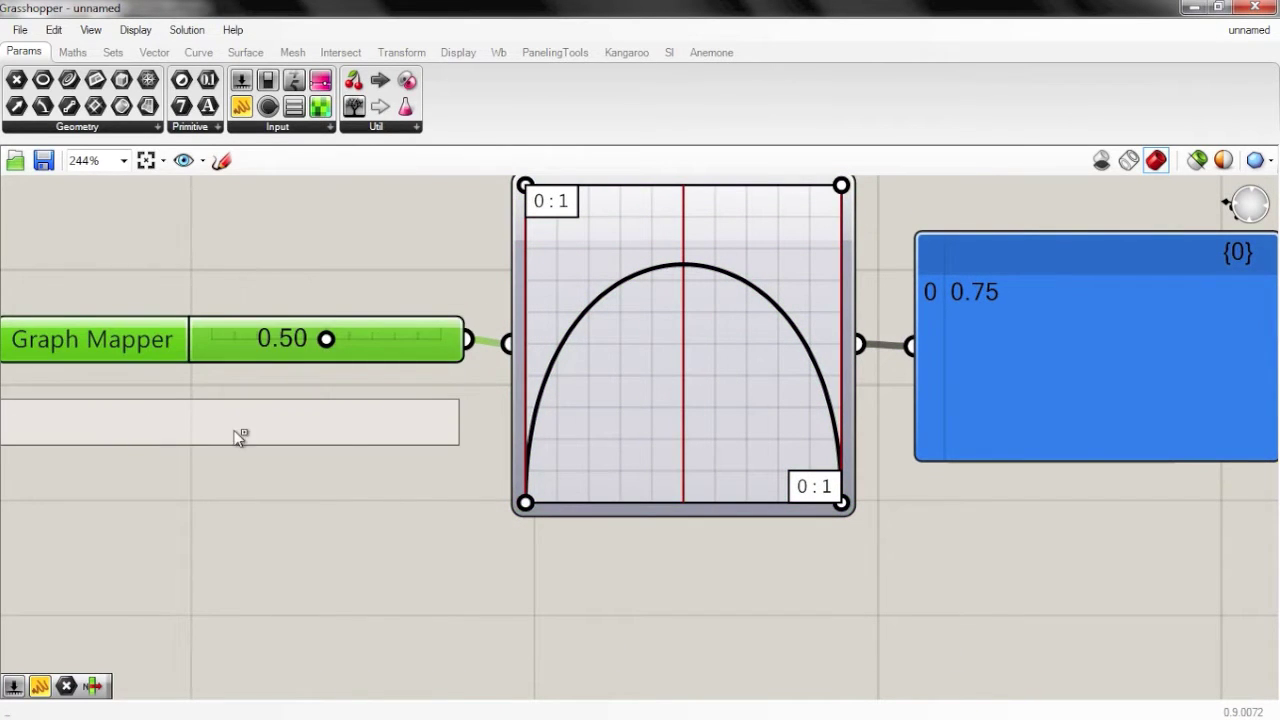
pyautogui.press('Return')
pyautogui.moveTo(466, 424); pyautogui.dragTo(492, 355)
pyautogui.moveTo(328, 428); pyautogui.dragTo(302, 425)
pyautogui.moveTo(275, 340); pyautogui.dragTo(321, 340)
pyautogui.moveTo(315, 430); pyautogui.dragTo(264, 426)
pyautogui.moveTo(323, 340); pyautogui.dragTo(320, 340)
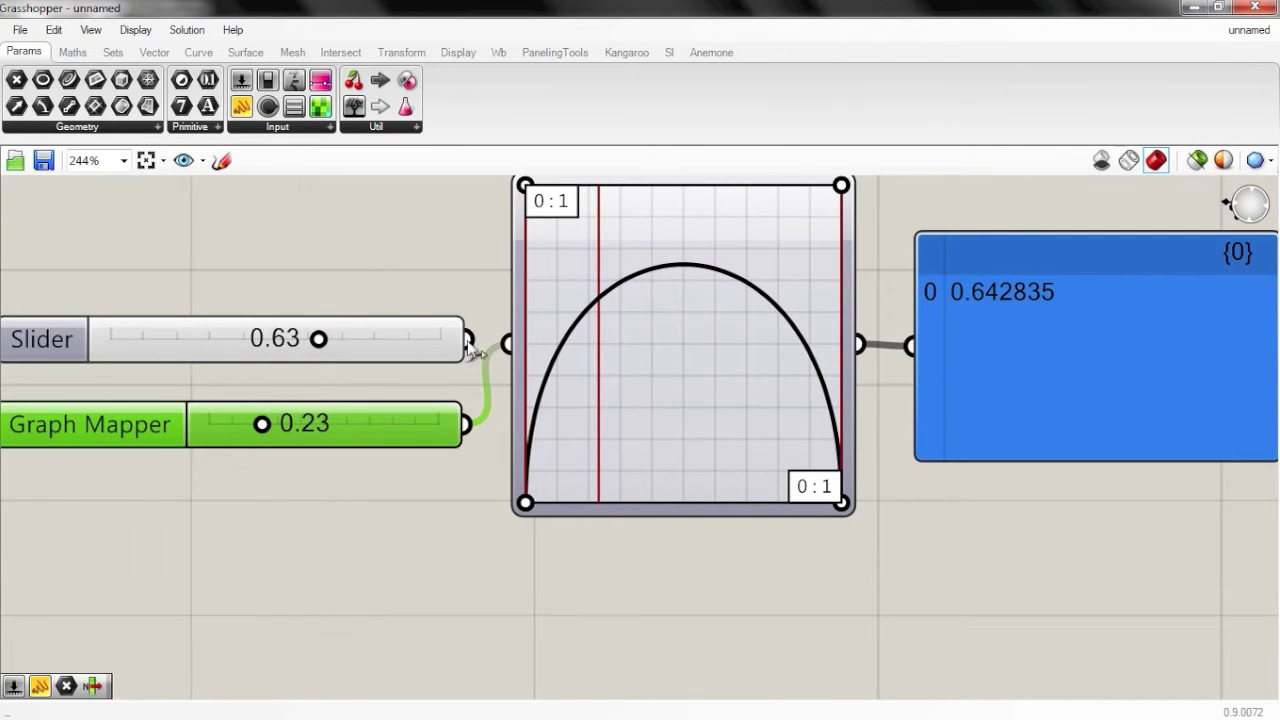
pyautogui.moveTo(467, 340); pyautogui.dragTo(509, 343)
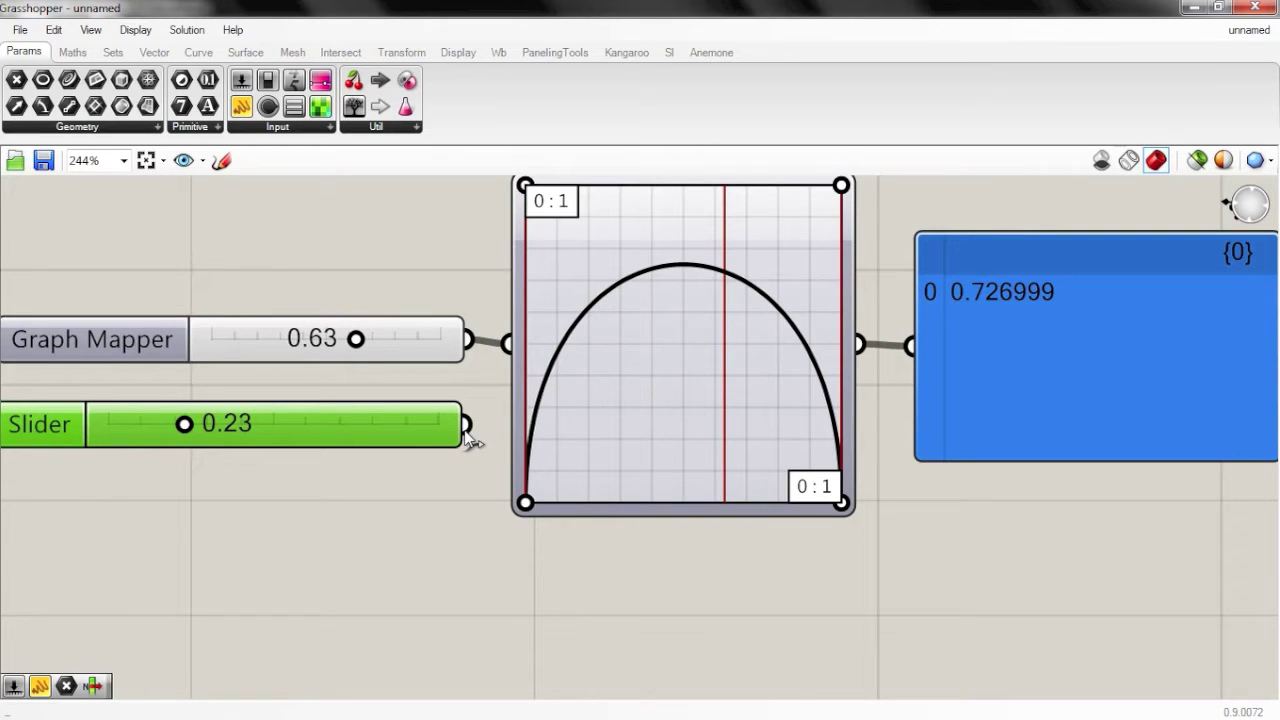
pyautogui.moveTo(466, 428); pyautogui.dragTo(509, 344)
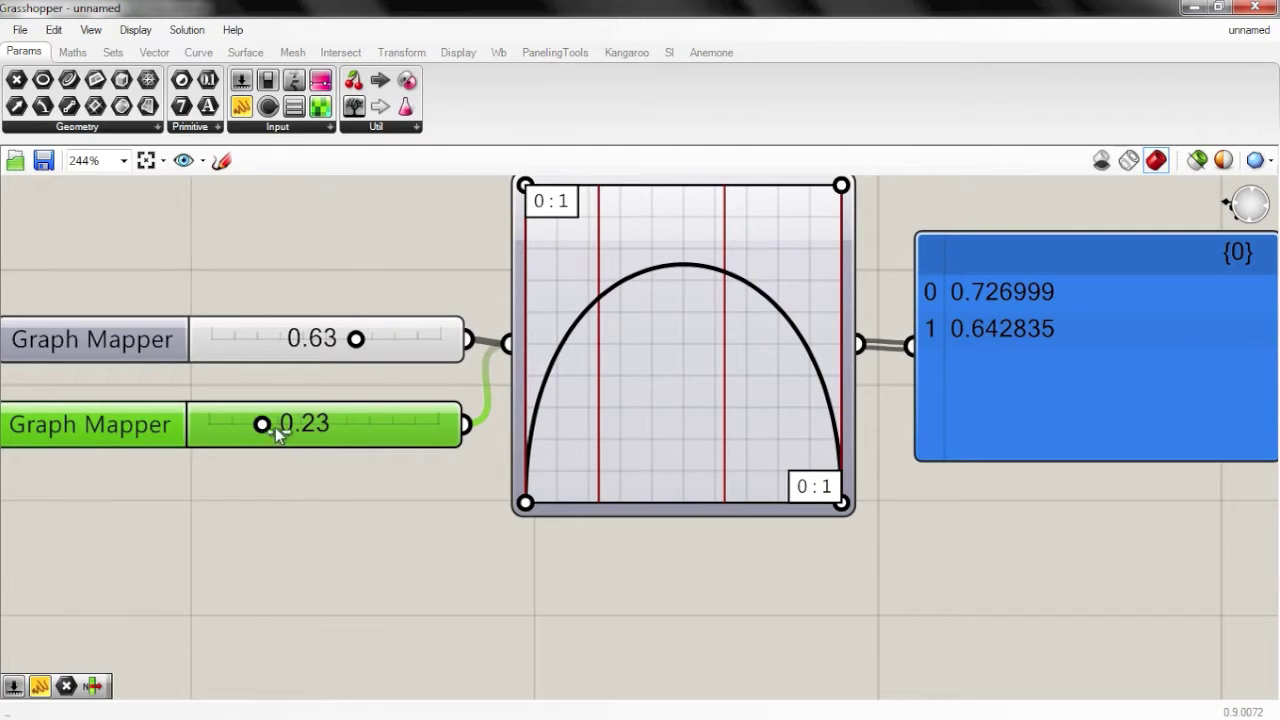
# Set the sliders to 0.40 and 0.74, giving mapped values 0.736505 and 0.667221
pyautogui.moveTo(266, 425); pyautogui.dragTo(318, 425)
pyautogui.moveTo(356, 338); pyautogui.dragTo(278, 338)
pyautogui.moveTo(1032, 290); pyautogui.dragTo(1027, 318)
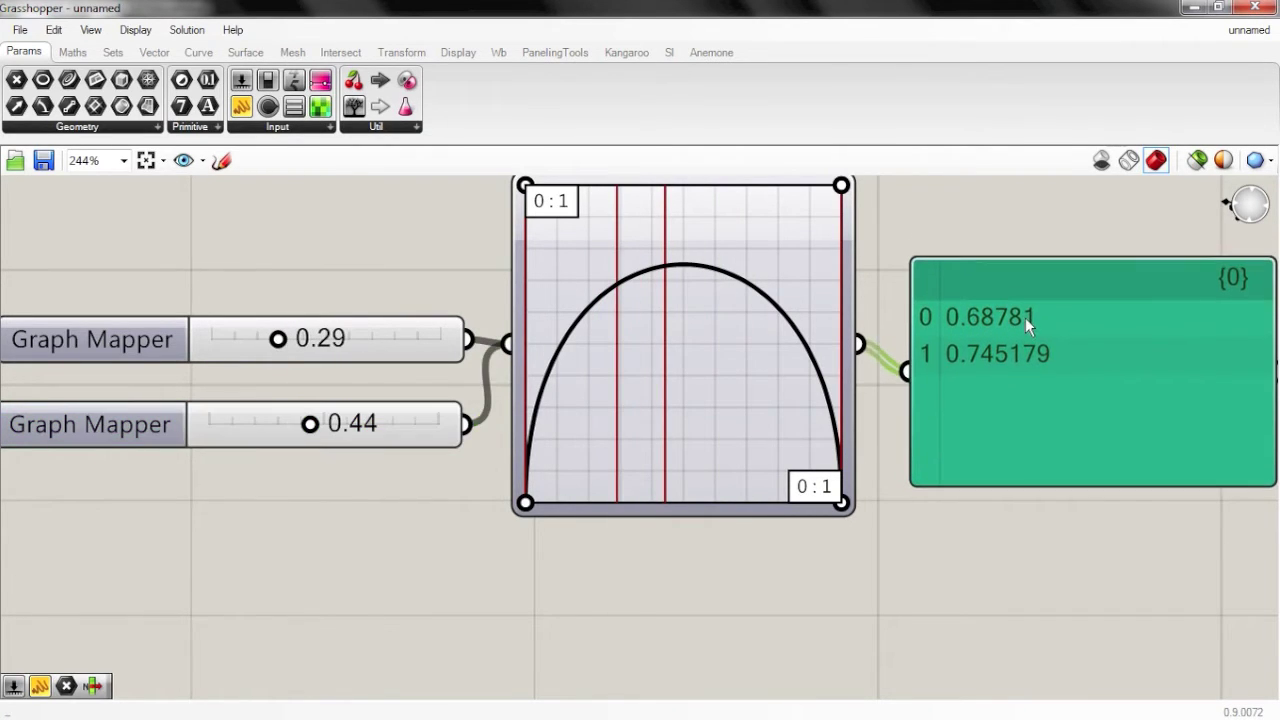
pyautogui.moveTo(278, 338); pyautogui.dragTo(306, 362)
pyautogui.moveTo(310, 424); pyautogui.dragTo(372, 424)
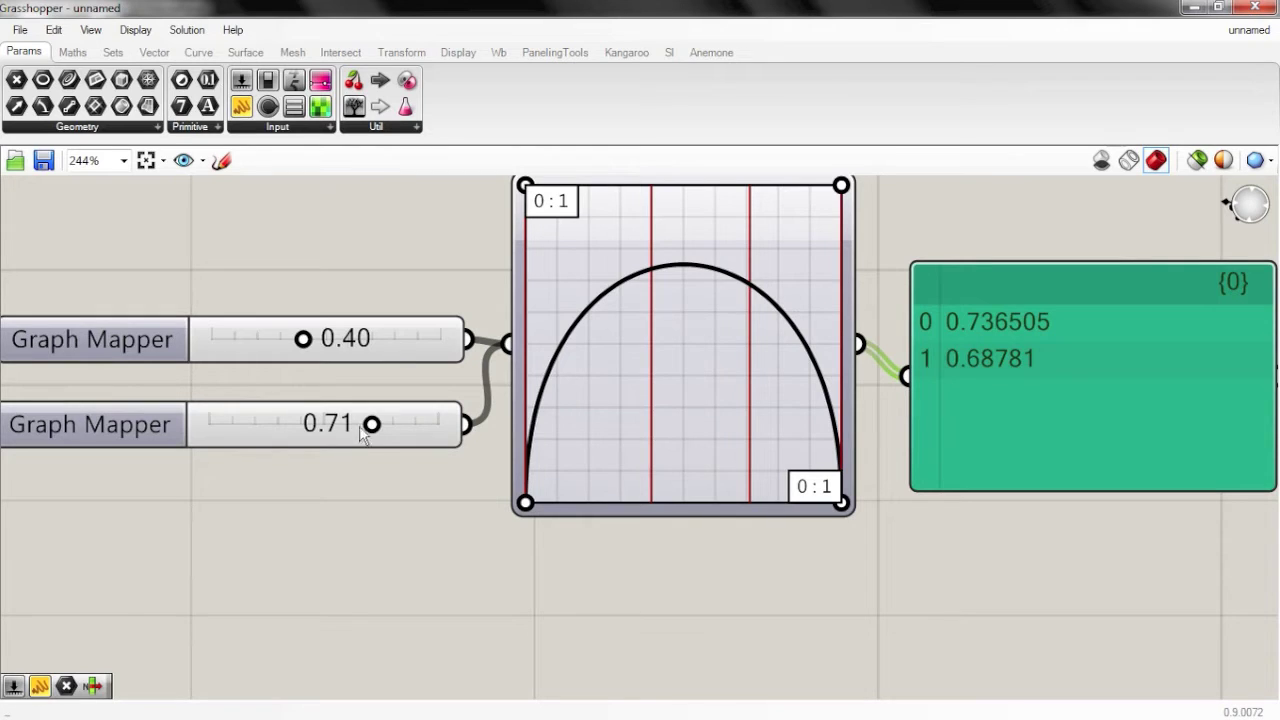
pyautogui.moveTo(372, 424)
pyautogui.mouseDown()
pyautogui.moveTo(320, 424)
pyautogui.moveTo(397, 424)
pyautogui.moveTo(318, 426)
pyautogui.moveTo(379, 426)
pyautogui.mouseUp()
# Delete both sliders feeding the Graph Mapper
pyautogui.click(183, 432)
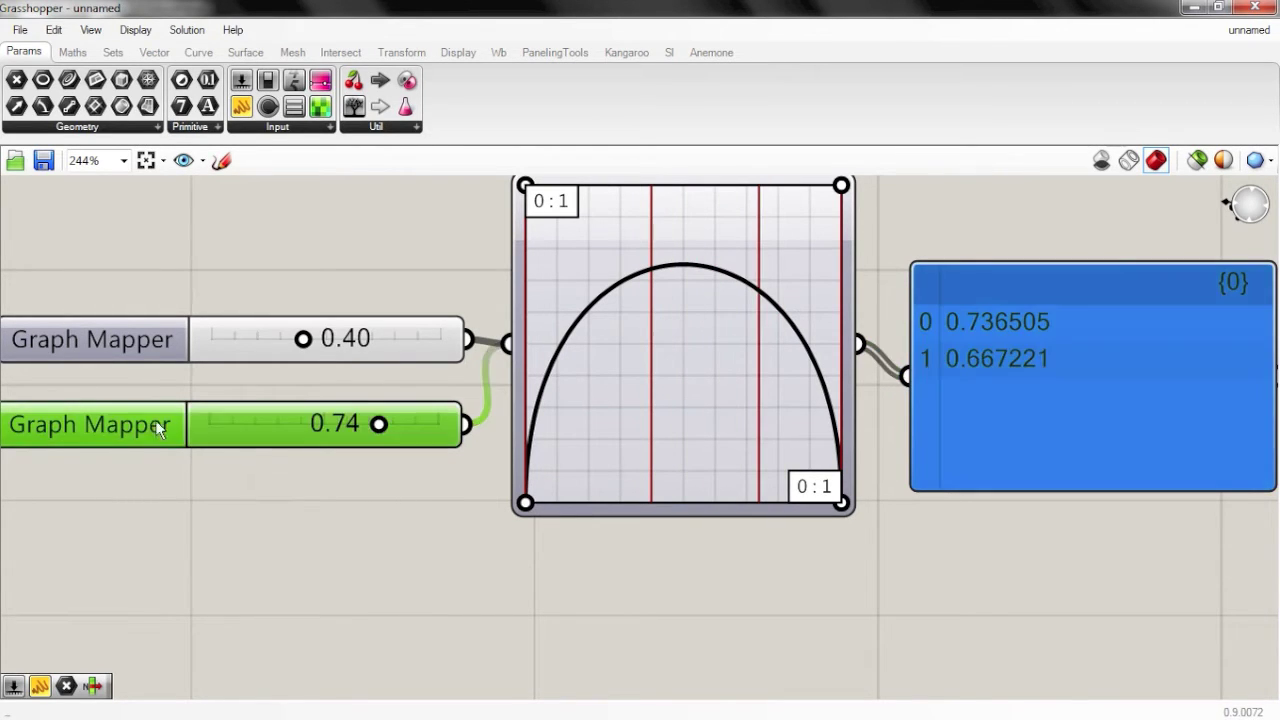
pyautogui.press('Delete')
pyautogui.click(142, 337)
pyautogui.press('Delete')
# Add a Range component and wire its R output into the Graph Mapper
pyautogui.doubleClick(220, 416)
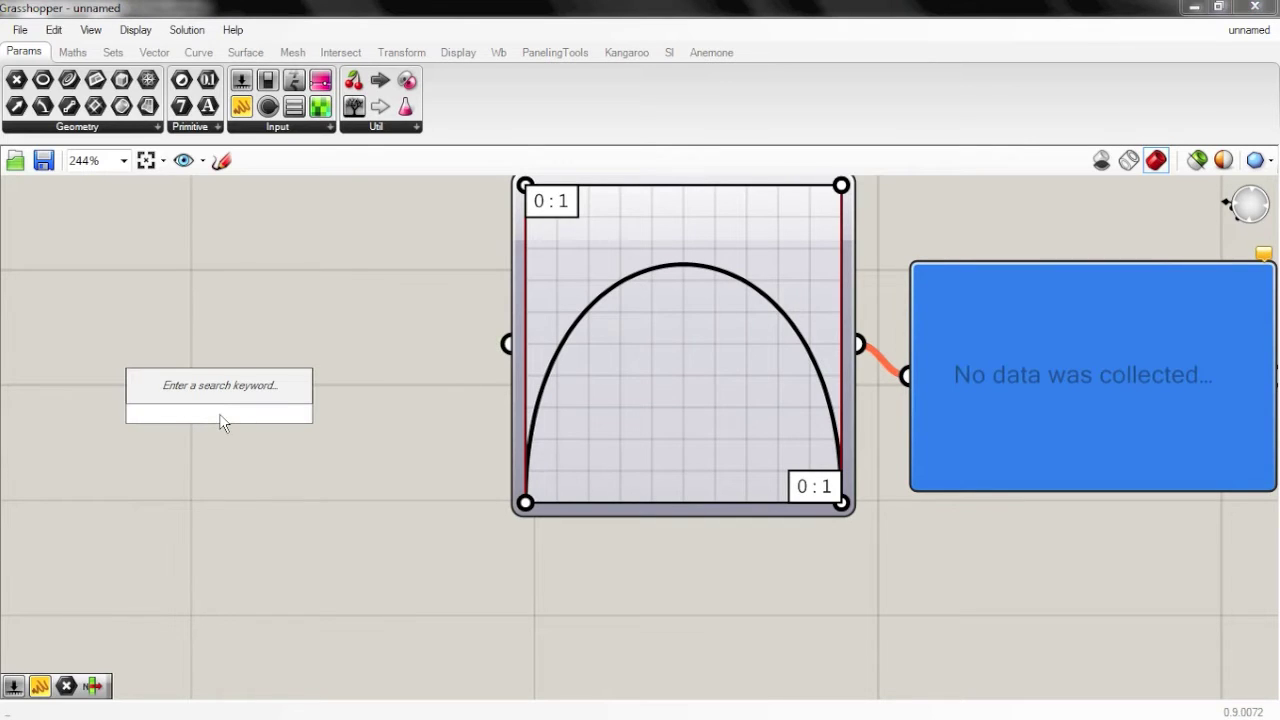
pyautogui.write('rang')
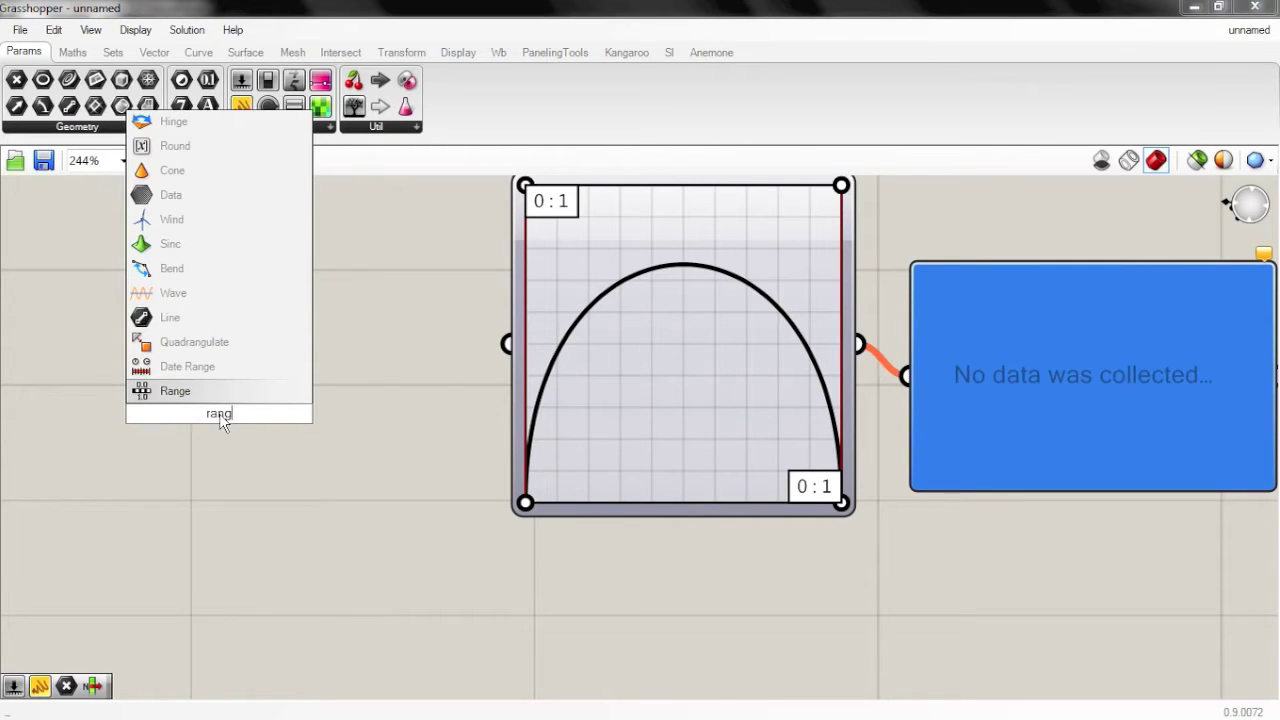
pyautogui.press('Return')
pyautogui.moveTo(251, 378); pyautogui.dragTo(507, 344)
pyautogui.moveTo(327, 360); pyautogui.dragTo(391, 360)
pyautogui.click(192, 418)
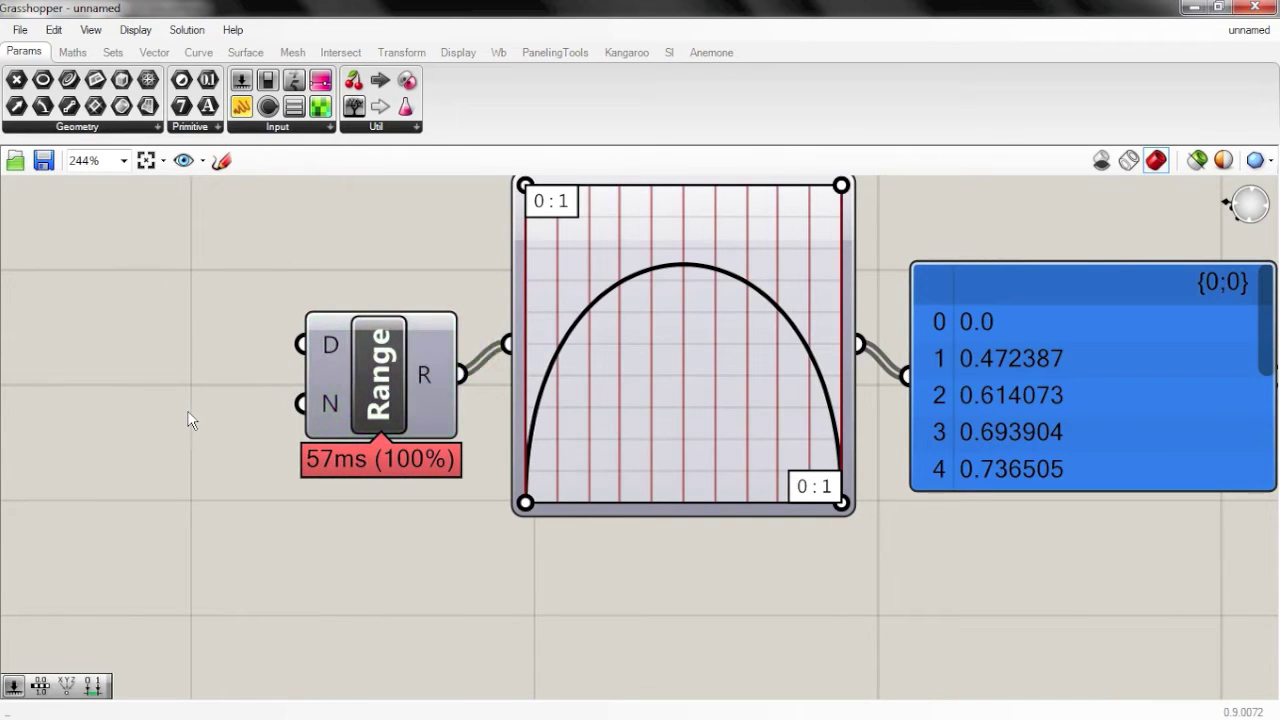
# Create a number slider and wire it into the Range's step count N
pyautogui.doubleClick(190, 420)
pyautogui.write('0')
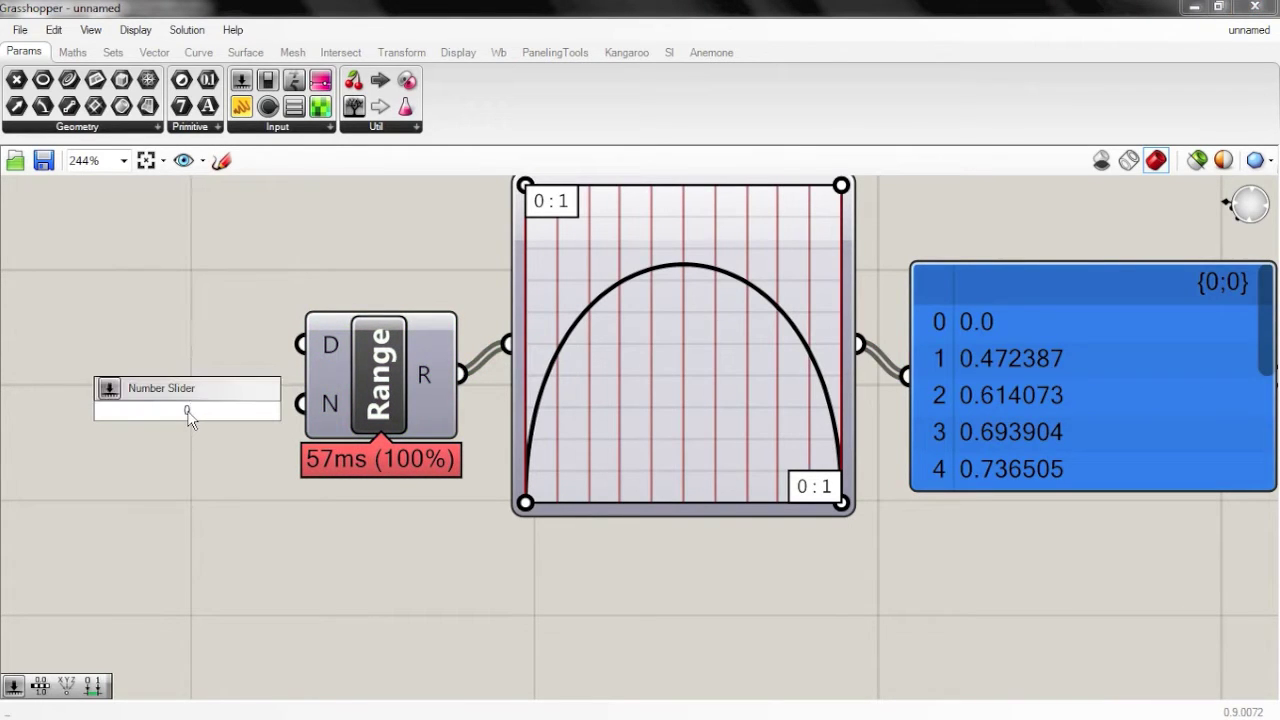
pyautogui.write('.3')
pyautogui.press('Return')
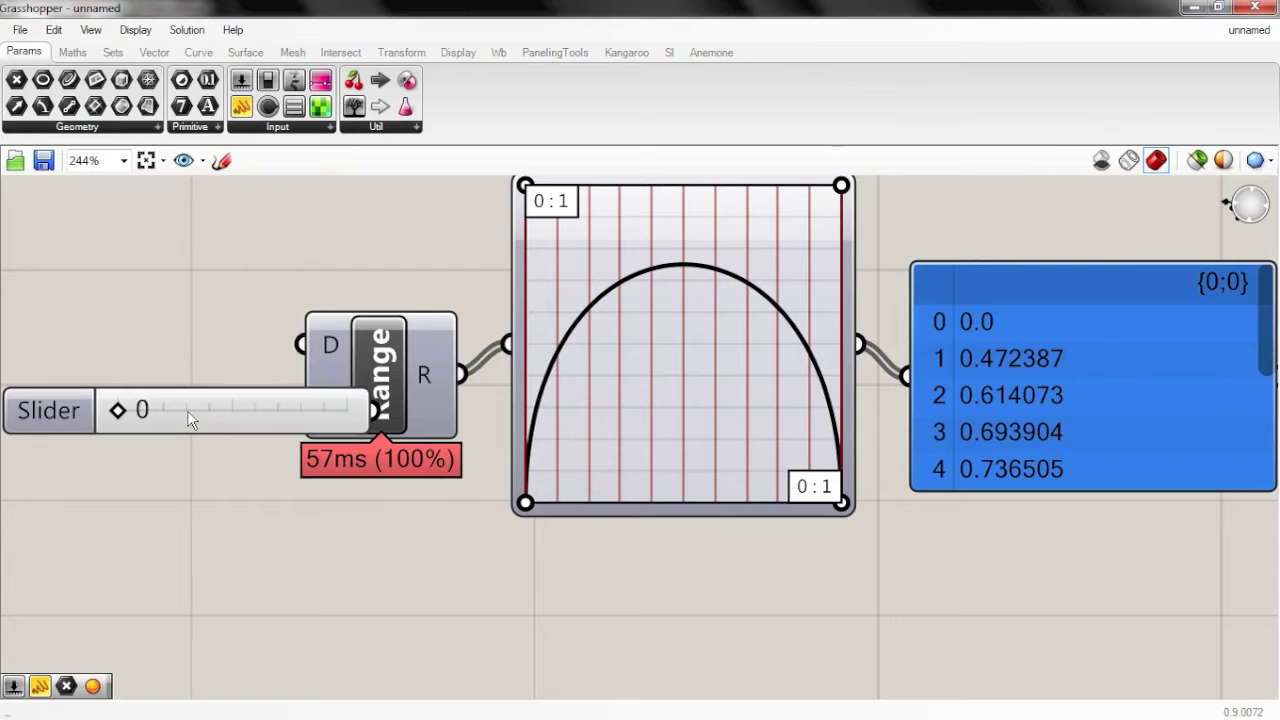
pyautogui.click(190, 412)
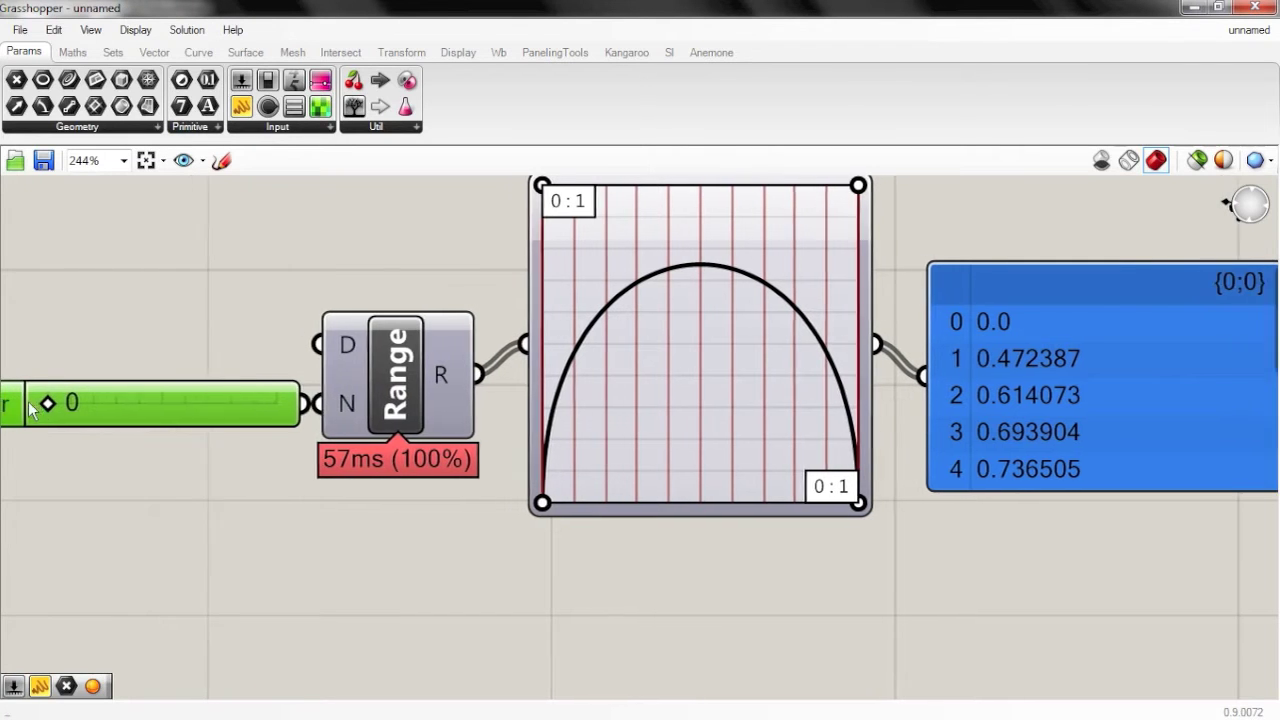
pyautogui.moveTo(461, 484); pyautogui.dragTo(435, 412, button='right')
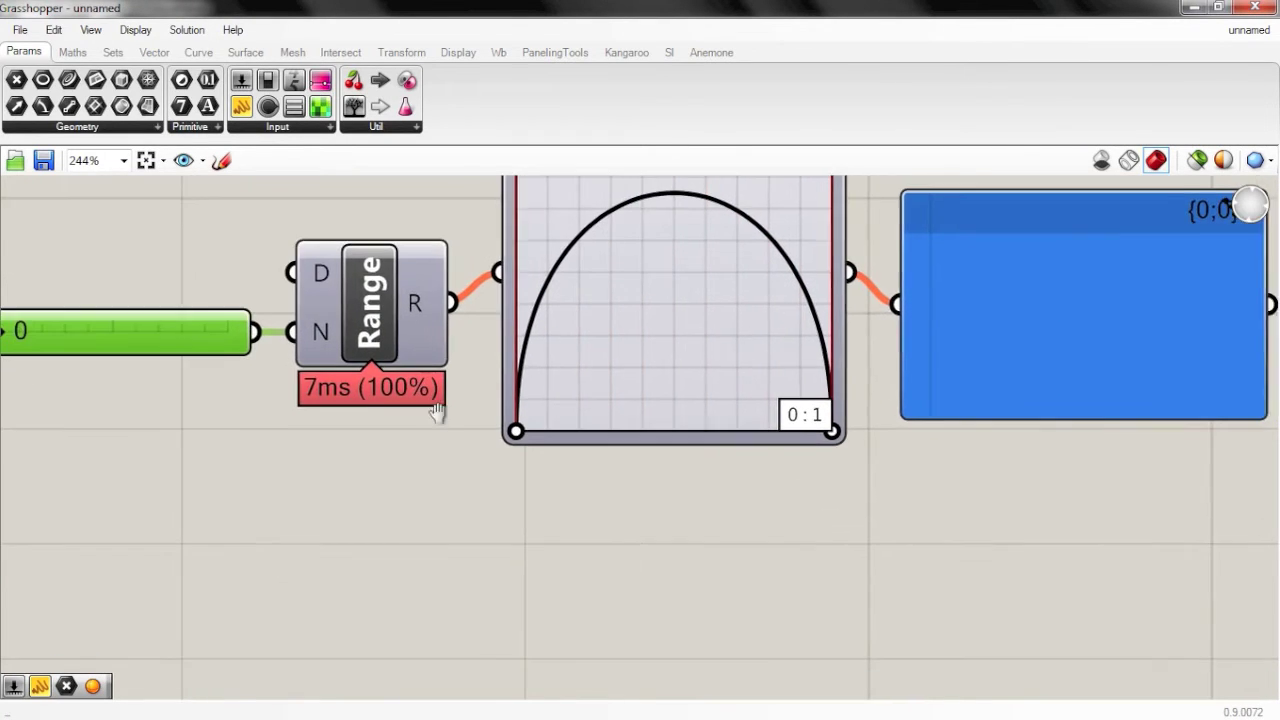
pyautogui.scroll(-2, 435, 412)
# Set Steps to 7 and add a second panel below the graph listing the Range values
pyautogui.moveTo(101, 353); pyautogui.dragTo(135, 352)
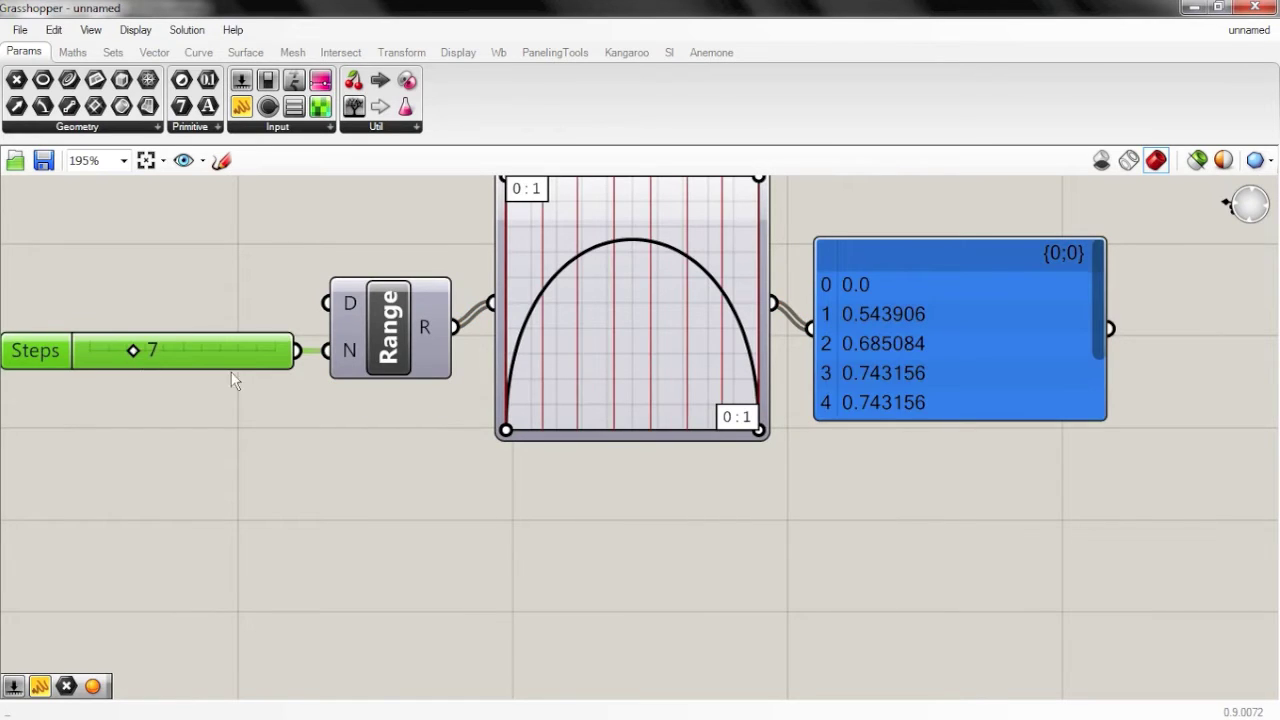
pyautogui.click(478, 505)
pyautogui.doubleClick(478, 496)
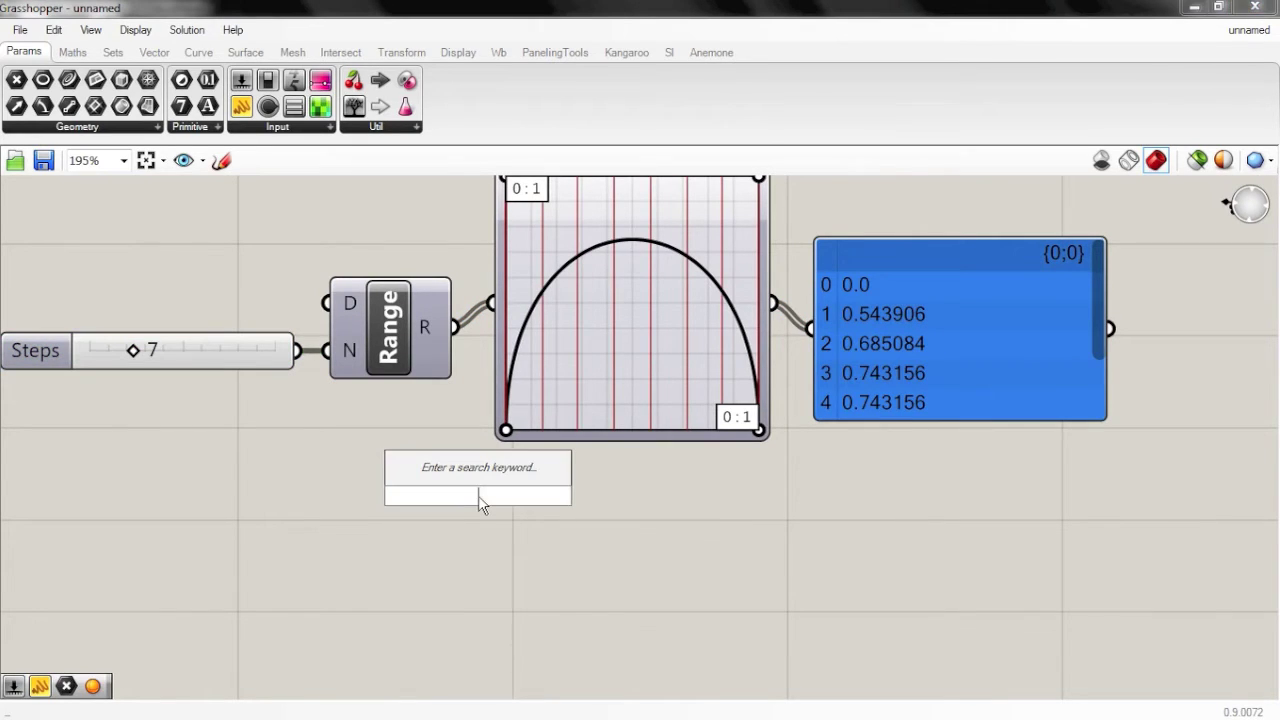
pyautogui.write('panel')
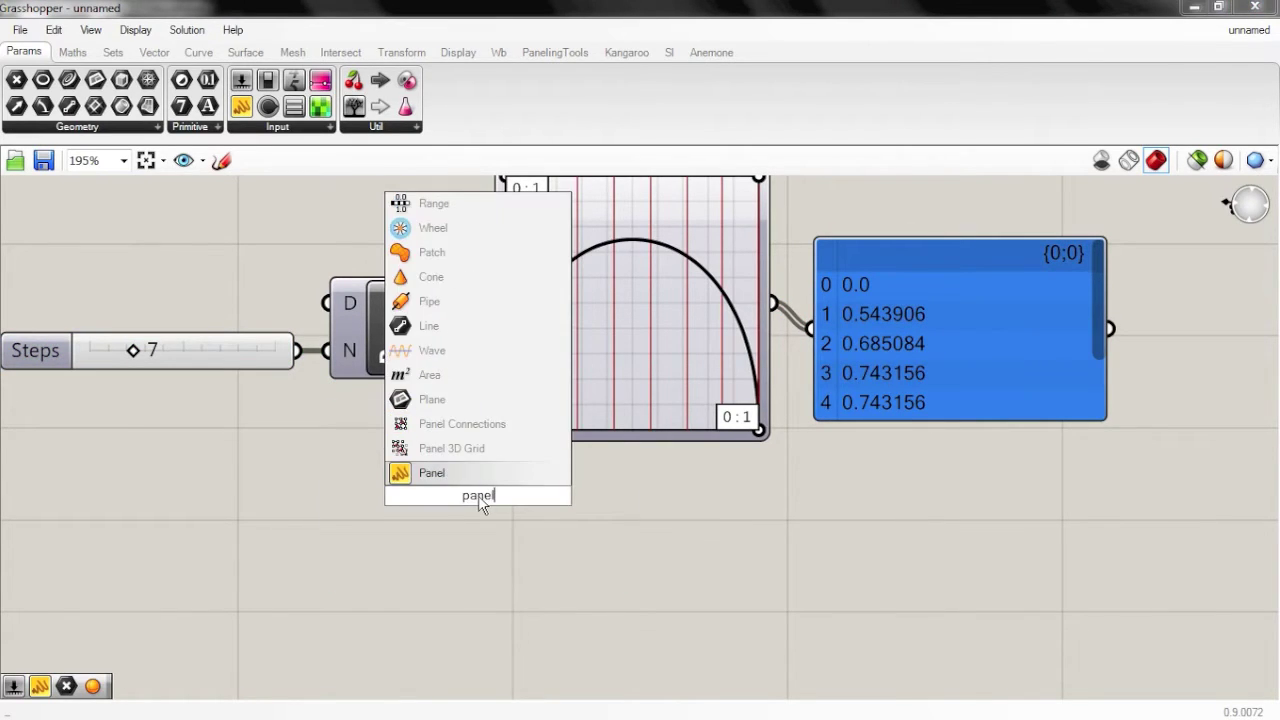
pyautogui.press('Return')
pyautogui.moveTo(500, 520); pyautogui.dragTo(569, 516)
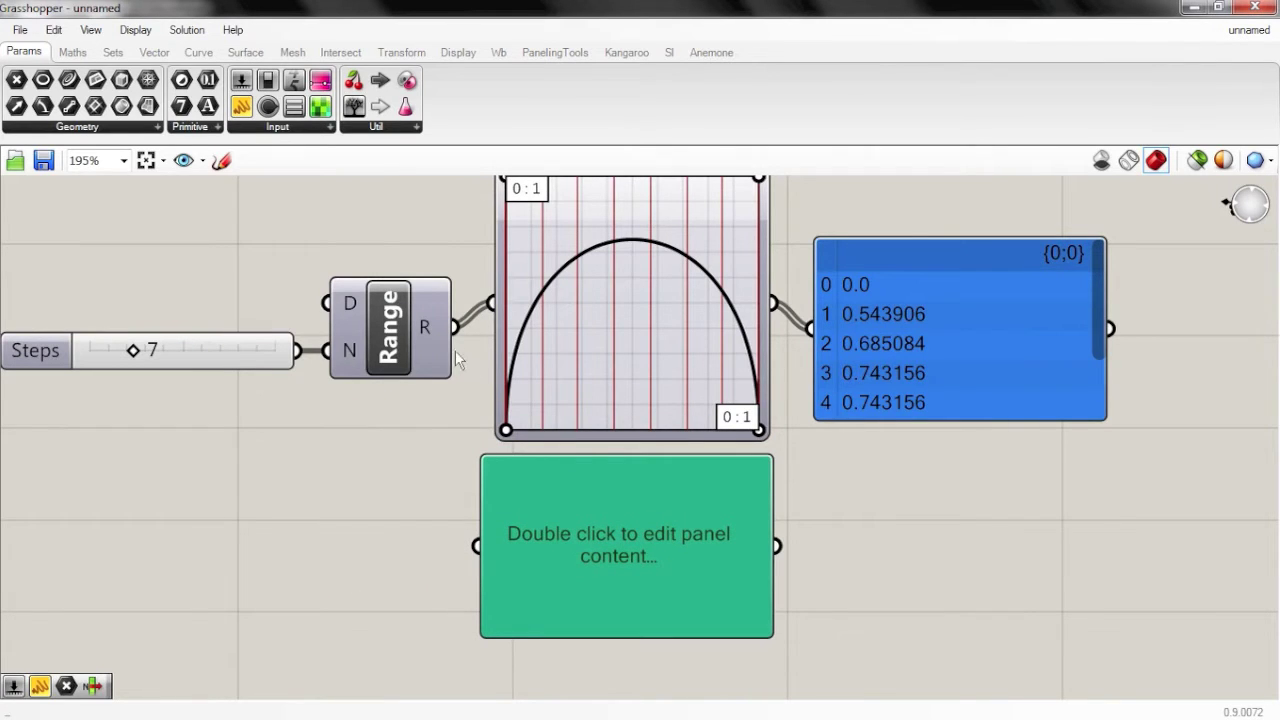
pyautogui.moveTo(456, 327); pyautogui.dragTo(472, 558)
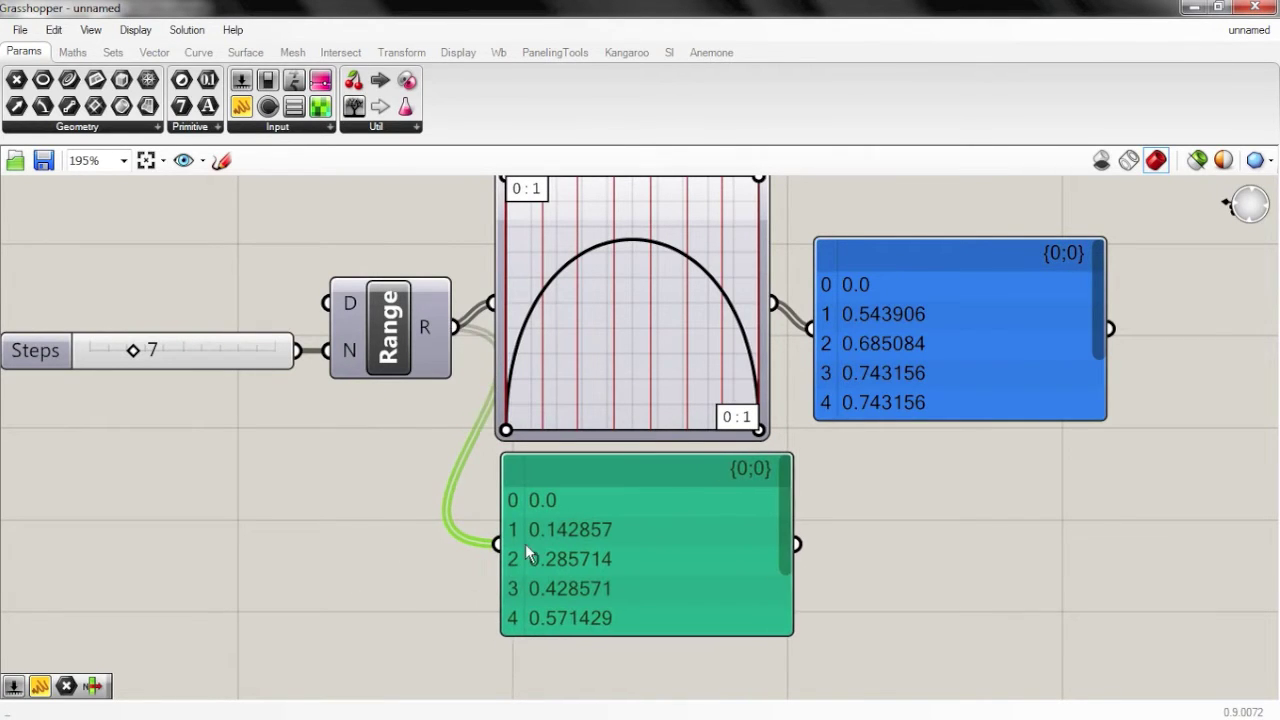
# Change Steps to 14 and move the mapped-values panel above the graph
pyautogui.moveTo(134, 350); pyautogui.dragTo(118, 356)
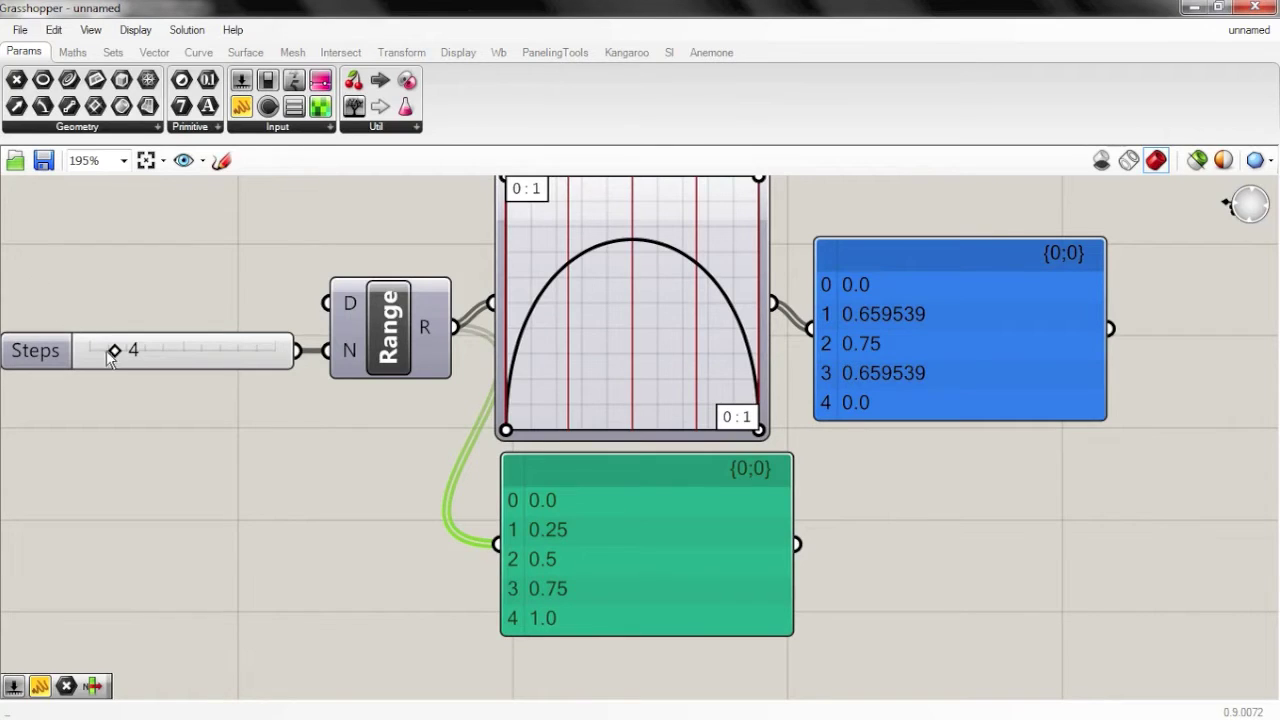
pyautogui.moveTo(114, 350); pyautogui.dragTo(175, 360)
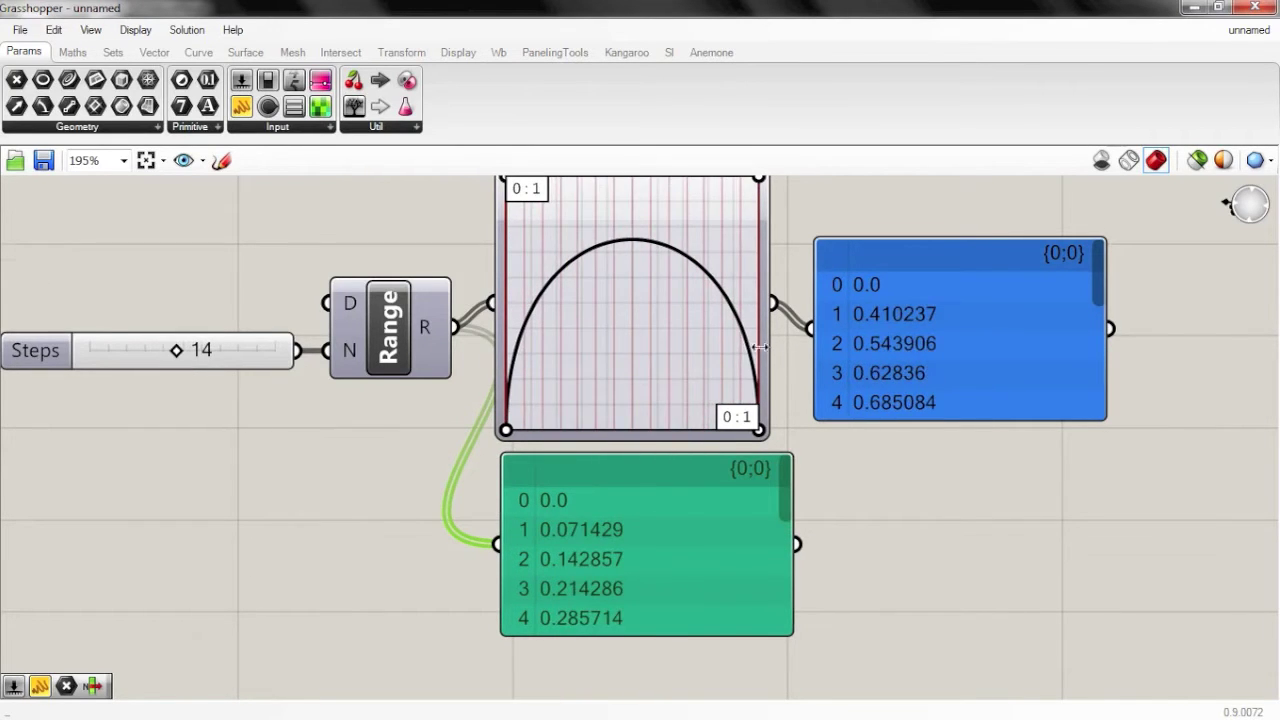
pyautogui.moveTo(782, 336); pyautogui.dragTo(661, 413, button='right')
pyautogui.moveTo(778, 386); pyautogui.dragTo(804, 208)
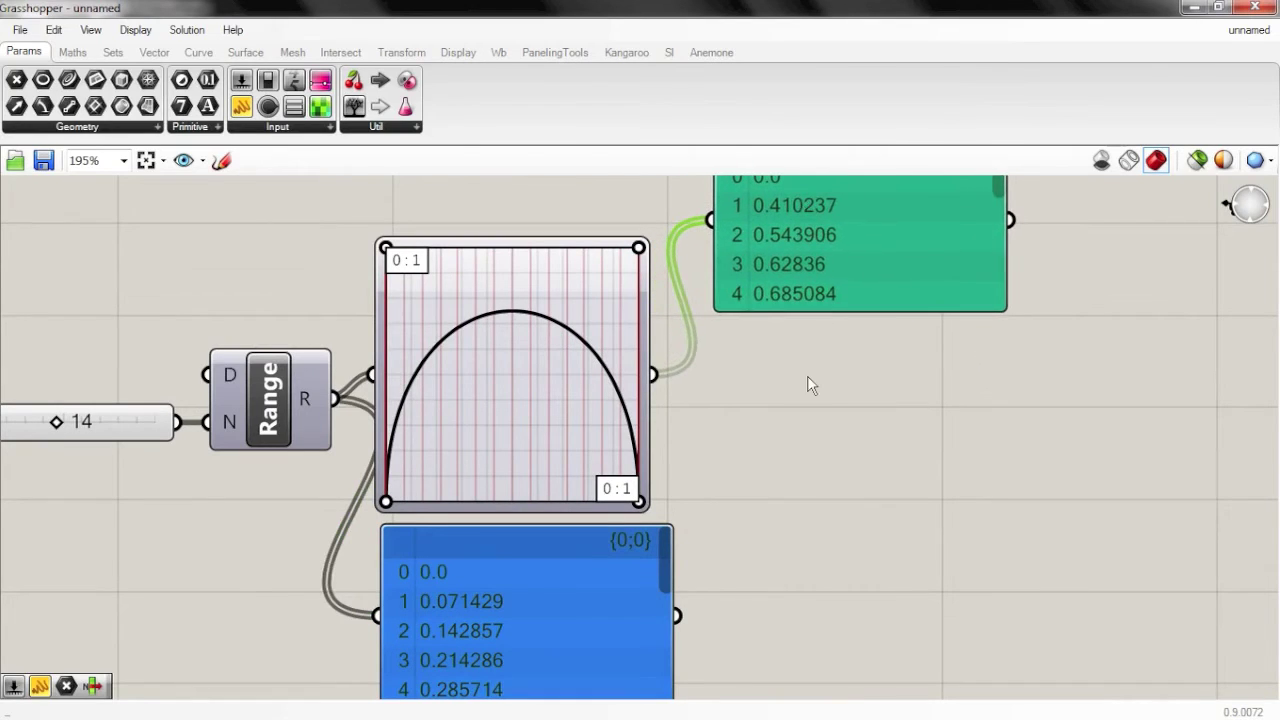
pyautogui.click(808, 385)
# Add a Construct Point component via the search 'pt con'
pyautogui.doubleClick(806, 381)
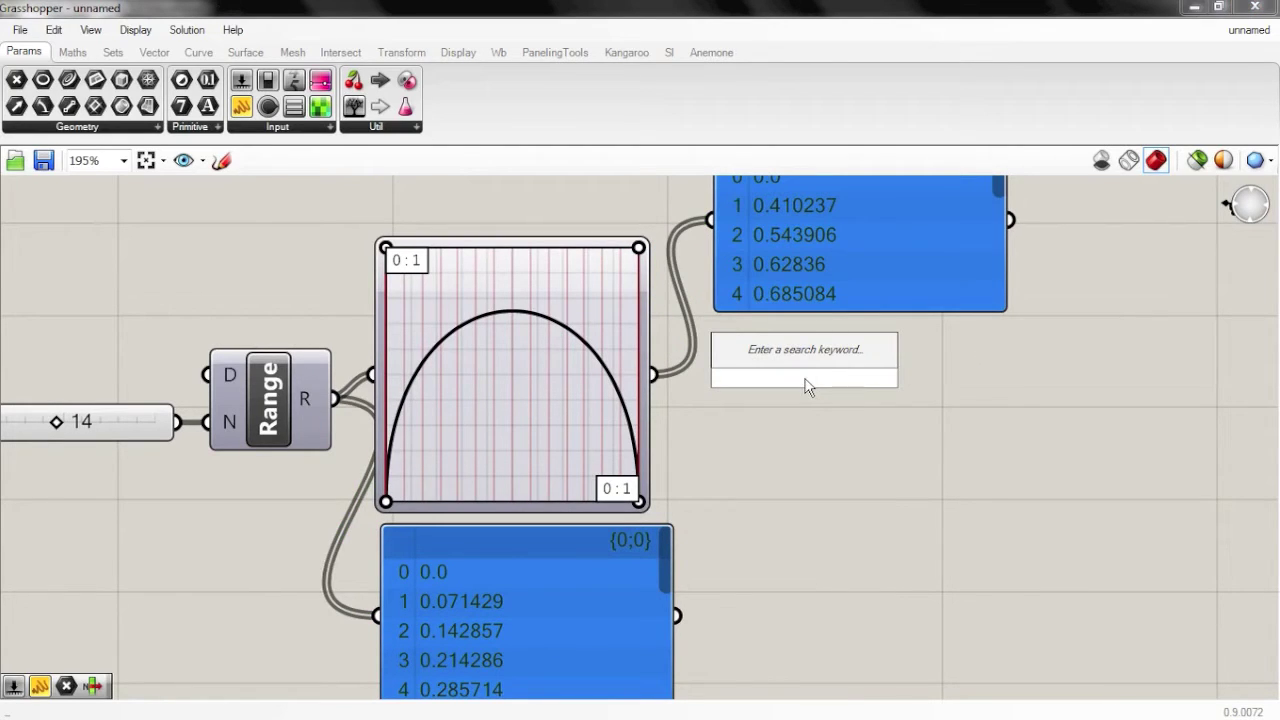
pyautogui.write('pt')
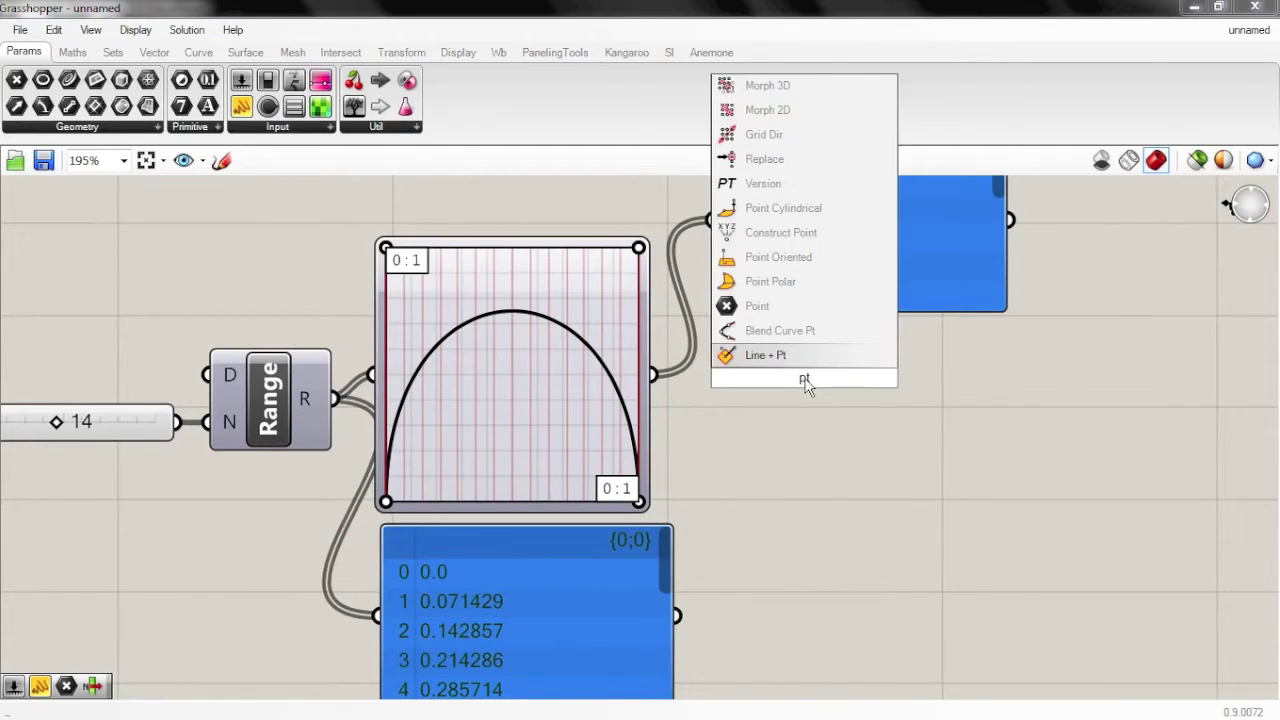
pyautogui.write(' con')
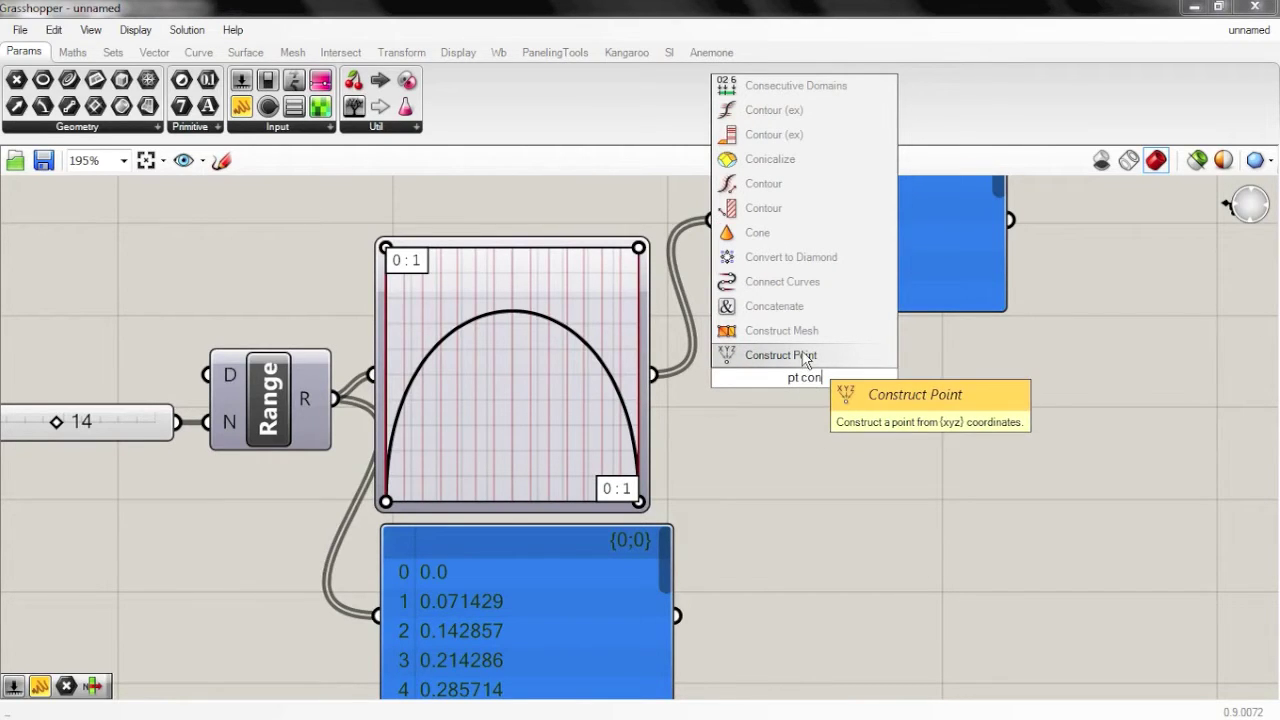
pyautogui.click(806, 357)
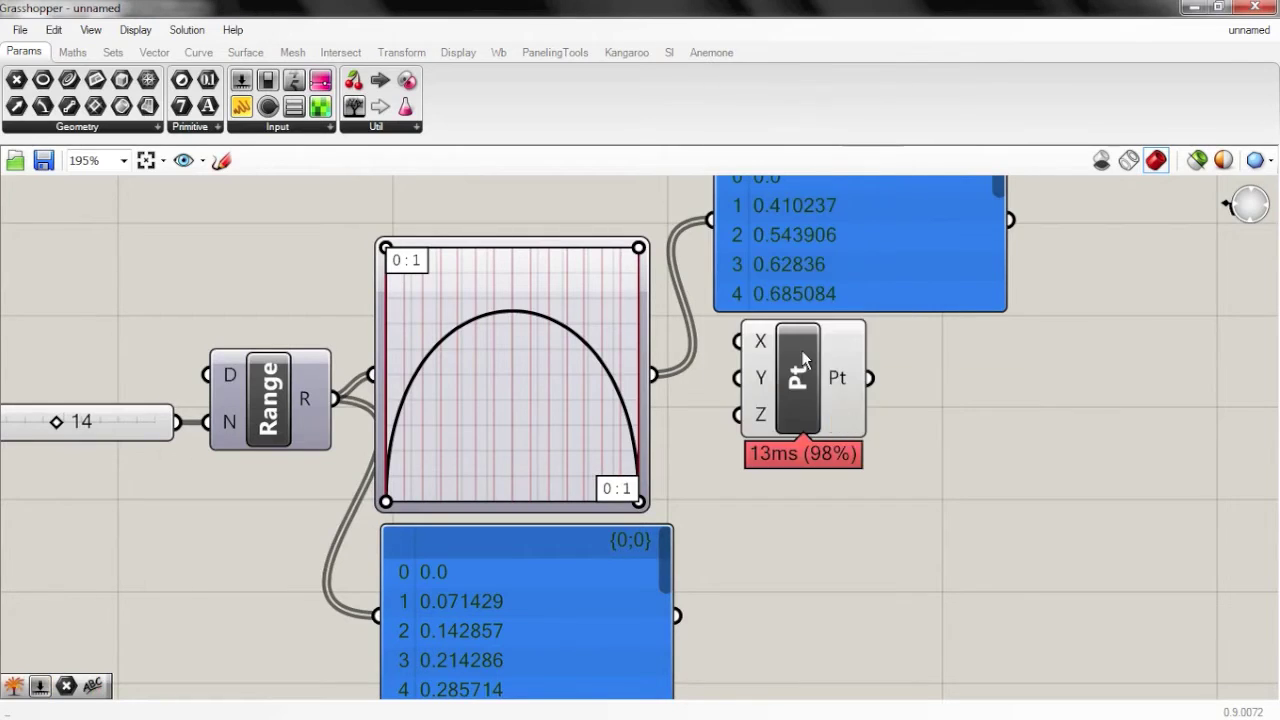
pyautogui.moveTo(805, 387); pyautogui.dragTo(881, 419)
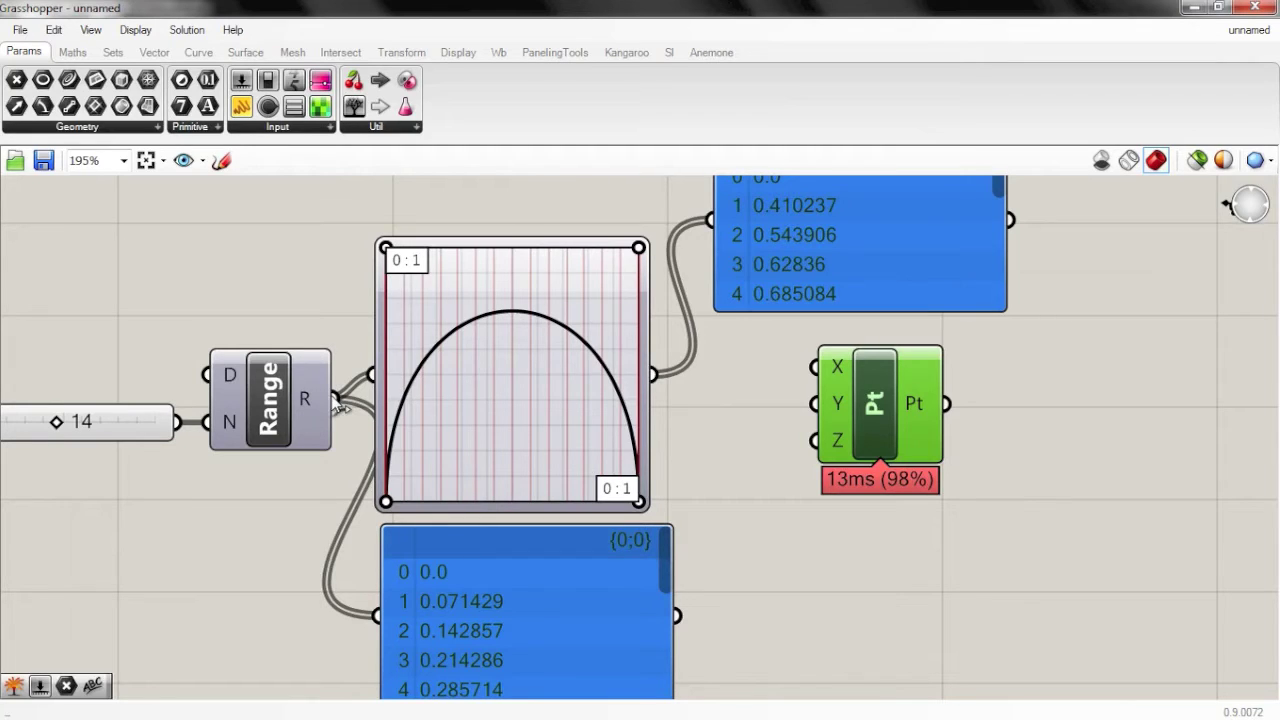
# Wire the Range values into the point's X and the mapped values into its Z
pyautogui.moveTo(335, 398); pyautogui.dragTo(814, 367)
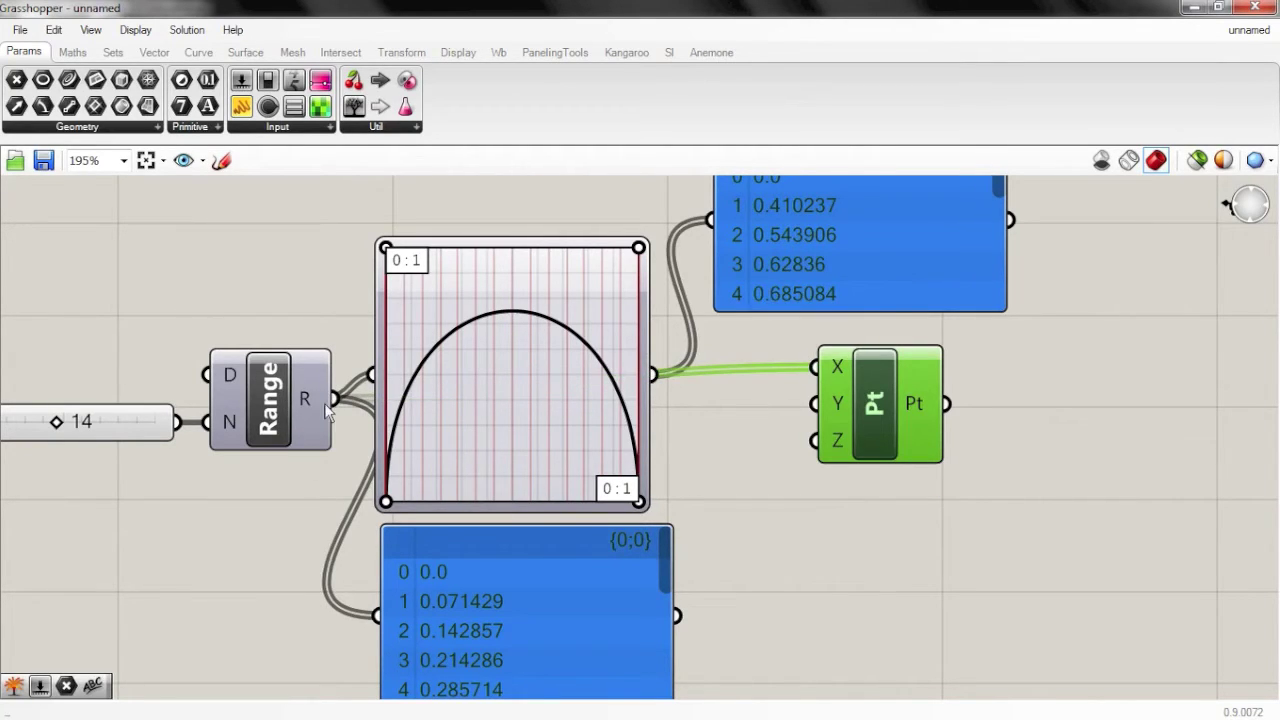
pyautogui.moveTo(654, 375); pyautogui.dragTo(814, 441)
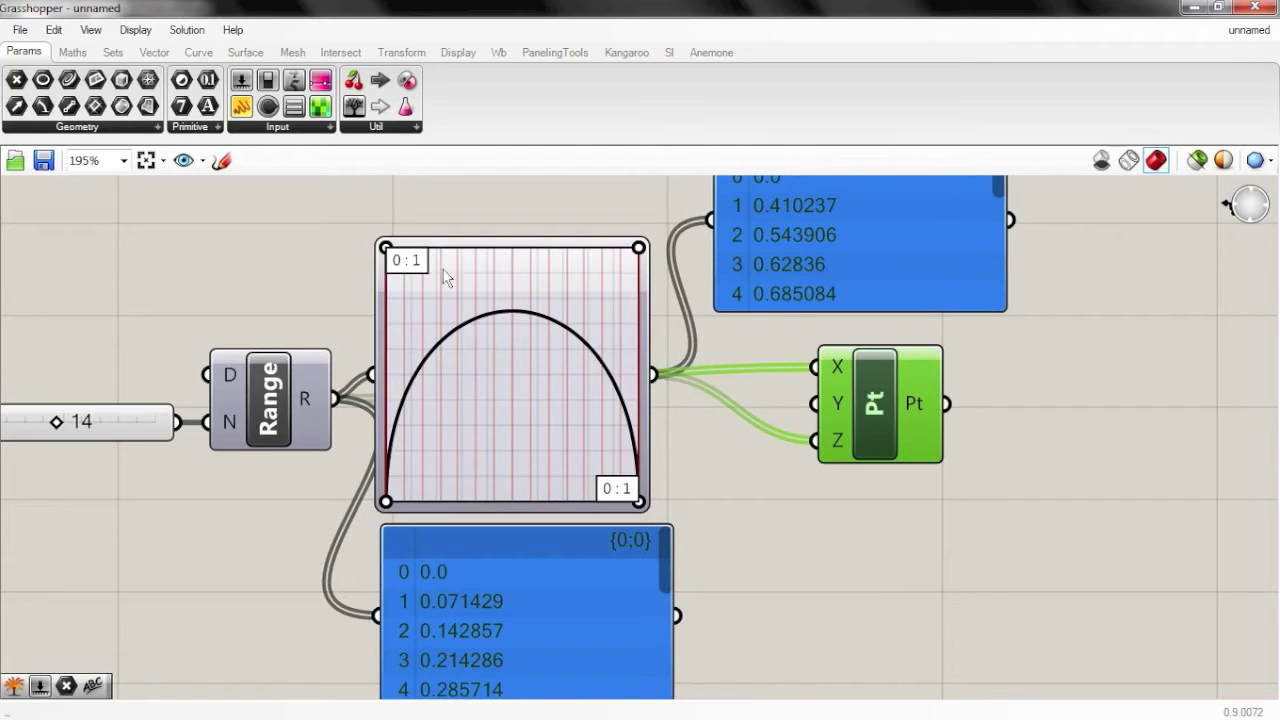
pyautogui.moveTo(878, 420); pyautogui.dragTo(829, 393)
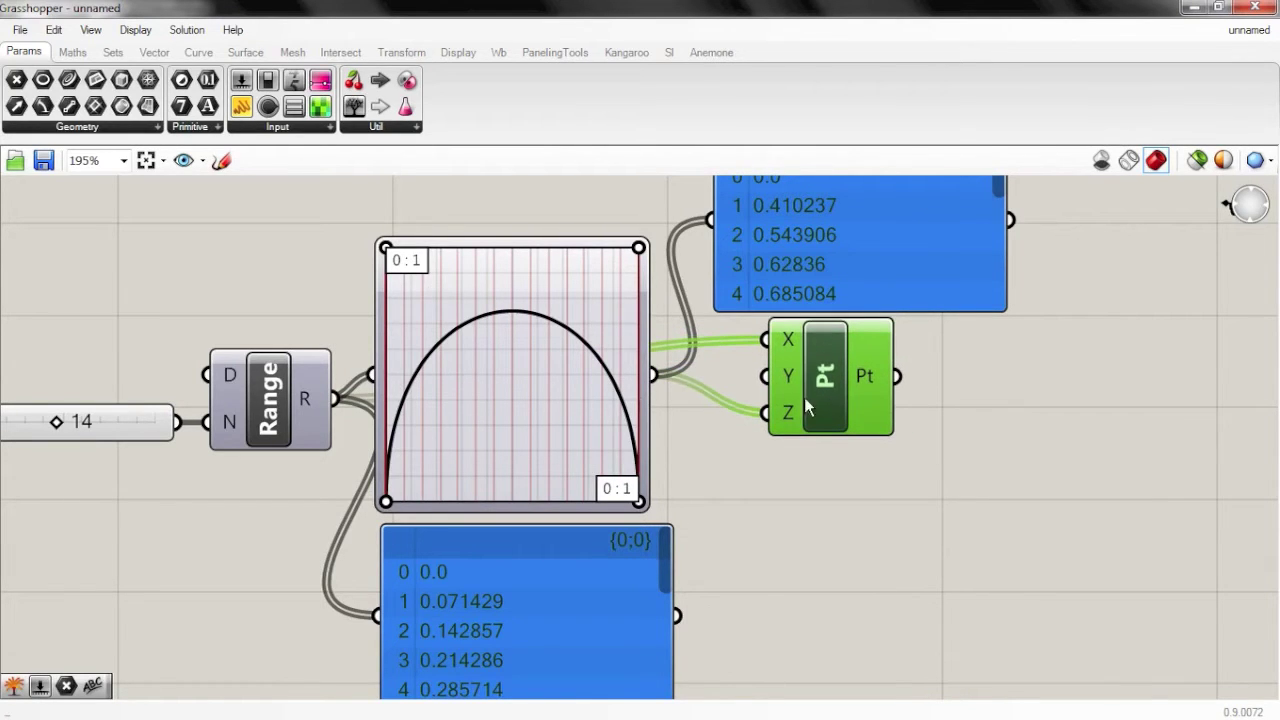
pyautogui.doubleClick(675, 12)
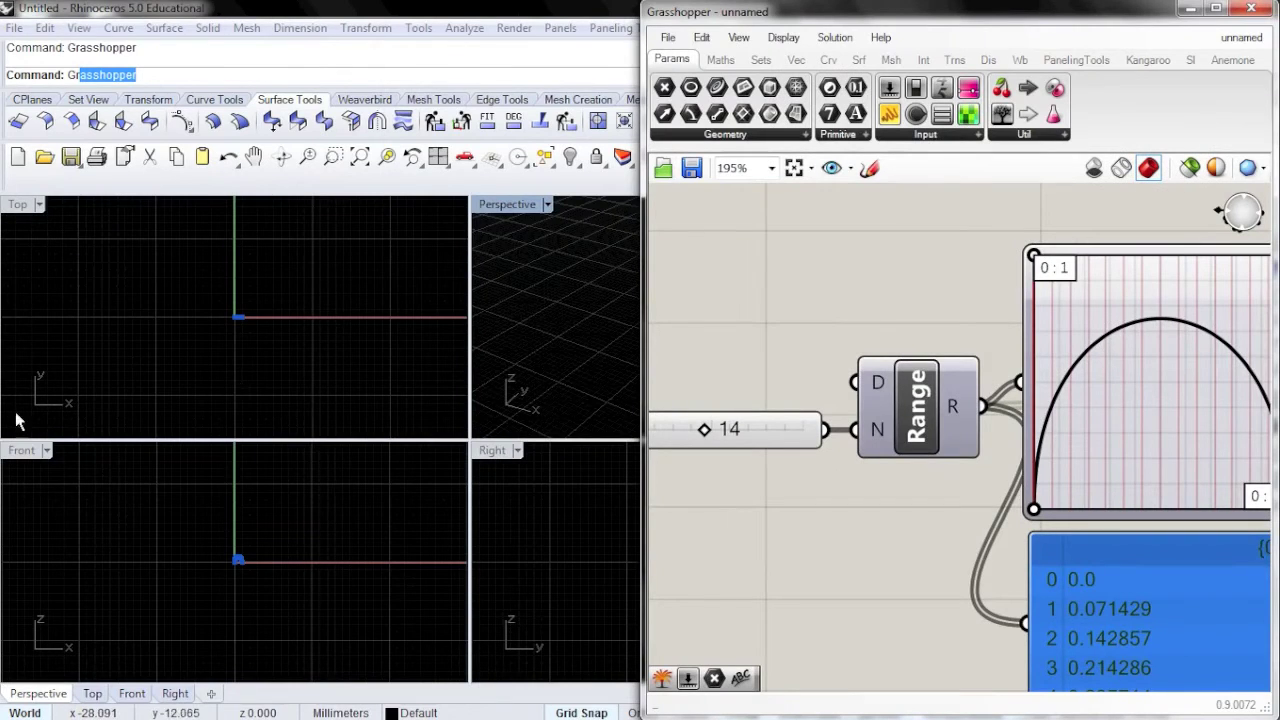
# Maximize Rhino's Front viewport and zoom in on the arc of points
pyautogui.doubleClick(20, 450)
pyautogui.moveTo(494, 427); pyautogui.dragTo(248, 425, button='right')
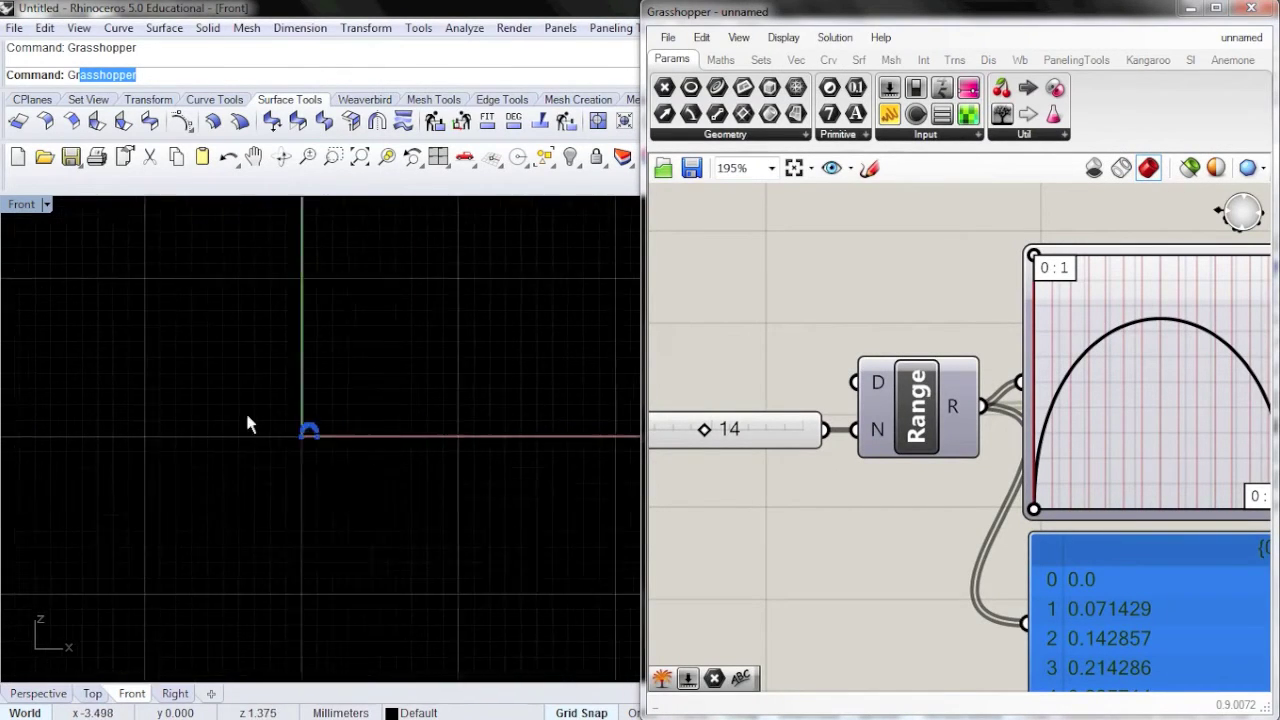
pyautogui.scroll(3, 248, 425)
pyautogui.moveTo(366, 446); pyautogui.dragTo(314, 383, button='right')
pyautogui.scroll(3, 388, 433)
pyautogui.moveTo(388, 433); pyautogui.dragTo(234, 289, button='right')
pyautogui.scroll(2, 240, 300)
# Lower the Graph Mapper curve's right end partway up so the arch skews lopsided
pyautogui.moveTo(948, 477); pyautogui.dragTo(894, 483, button='right')
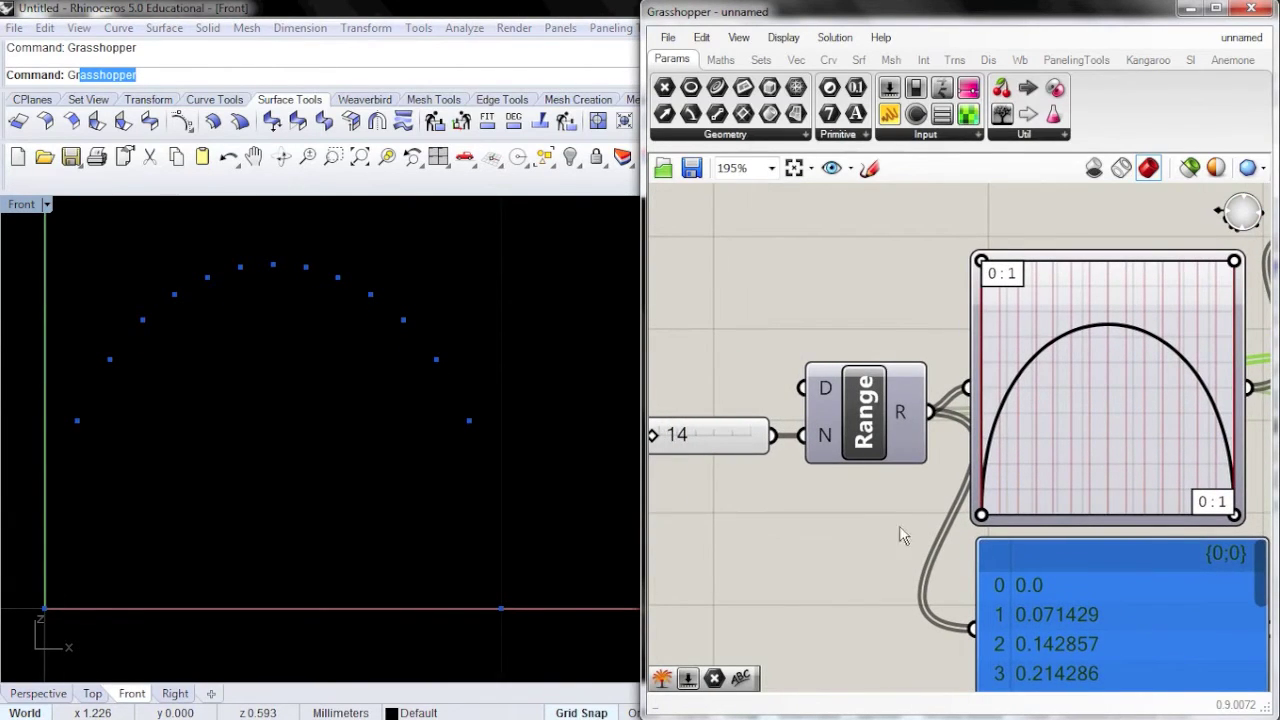
pyautogui.moveTo(1056, 586); pyautogui.dragTo(906, 436, button='right')
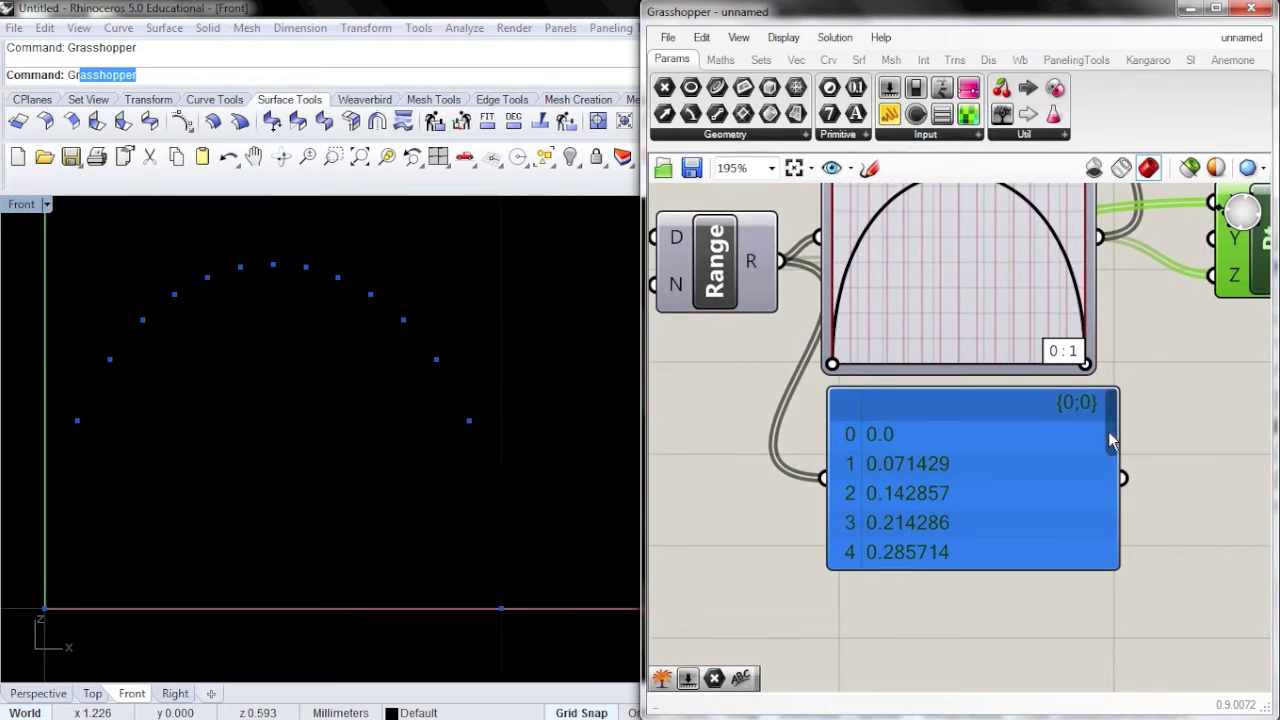
pyautogui.moveTo(1108, 431); pyautogui.dragTo(1109, 560)
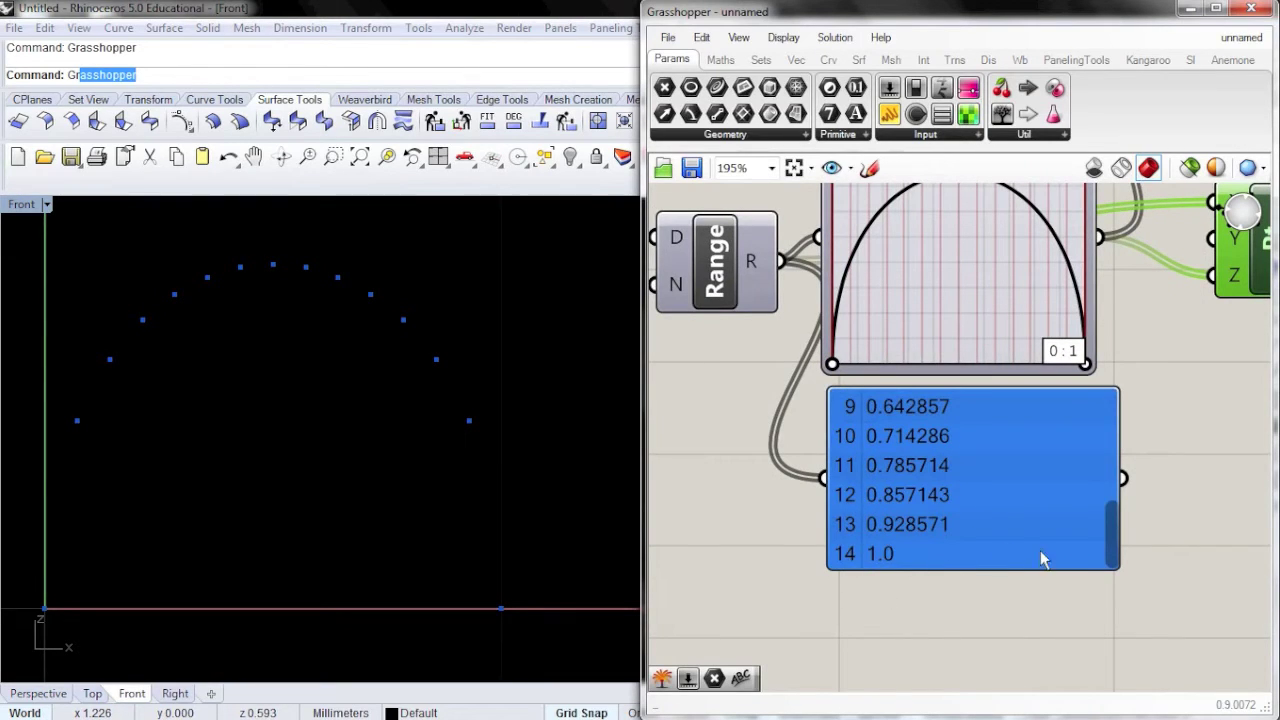
pyautogui.moveTo(1117, 542); pyautogui.dragTo(1080, 423)
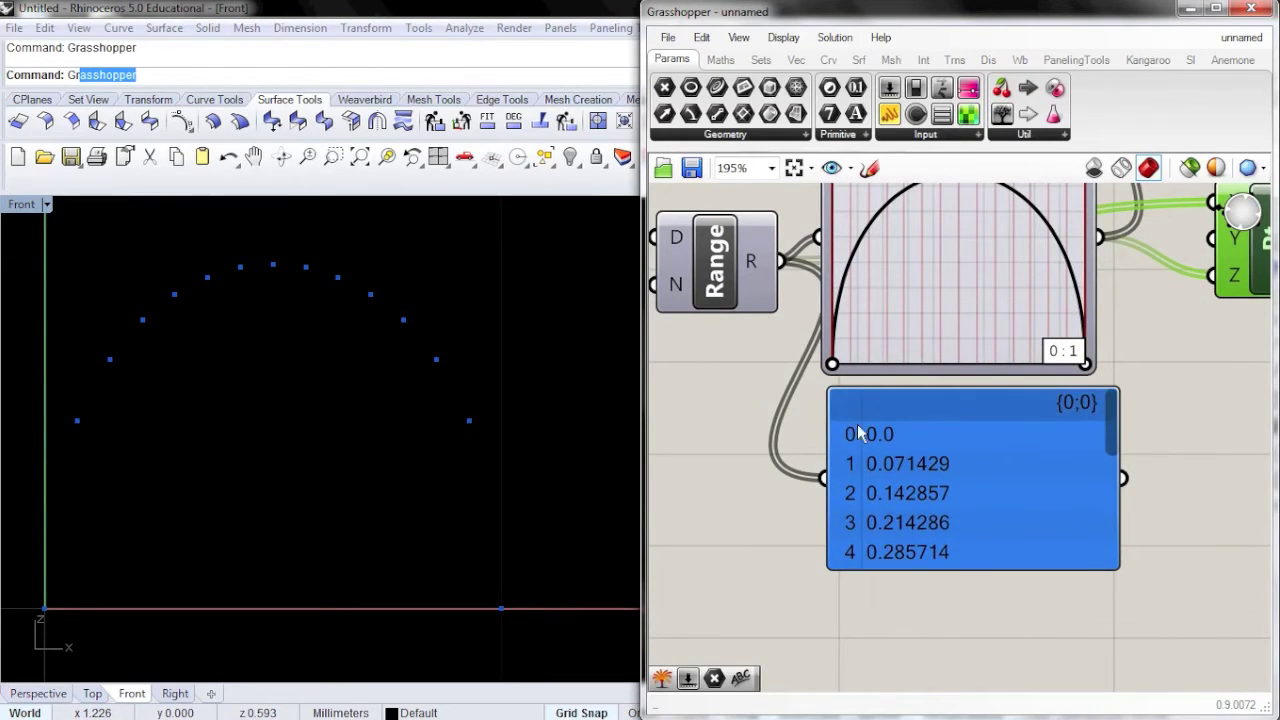
pyautogui.moveTo(904, 411); pyautogui.dragTo(790, 565, button='right')
pyautogui.scroll(1, 765, 464)
pyautogui.moveTo(765, 464); pyautogui.dragTo(772, 532, button='right')
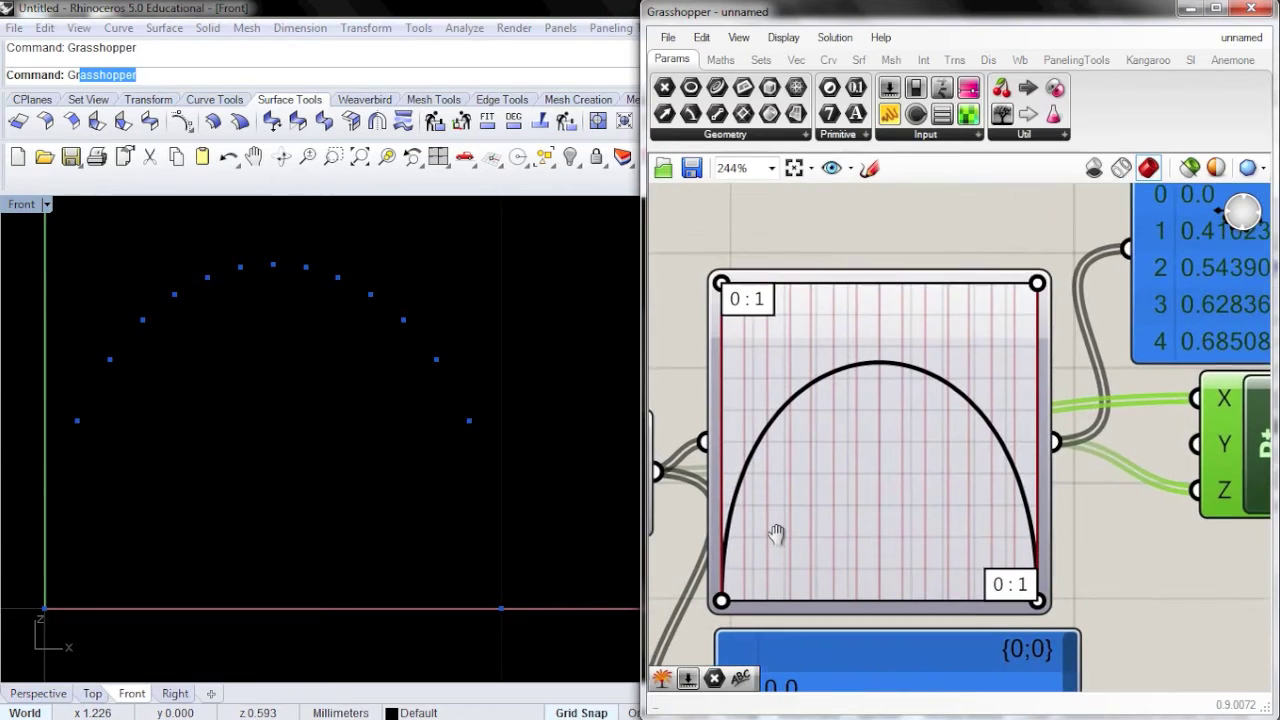
pyautogui.scroll(1, 762, 522)
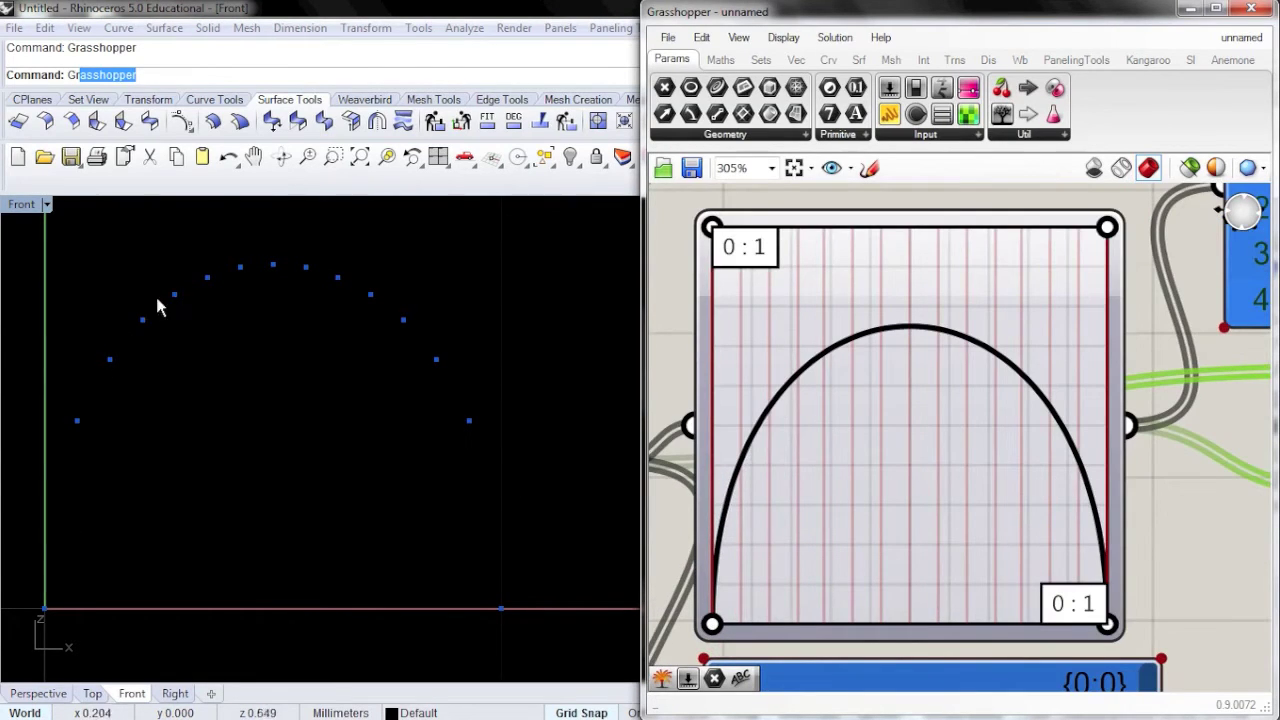
pyautogui.moveTo(712, 624); pyautogui.dragTo(712, 465)
pyautogui.moveTo(706, 527); pyautogui.dragTo(710, 690)
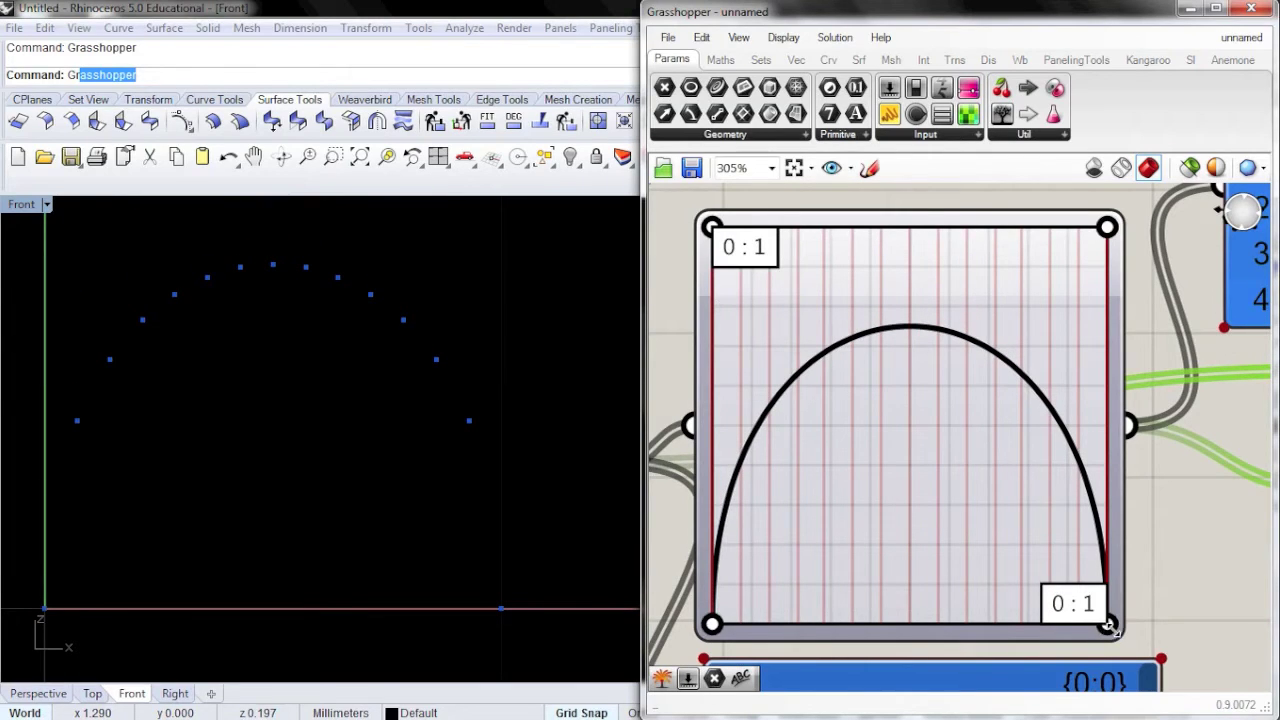
pyautogui.moveTo(1107, 624); pyautogui.dragTo(1107, 528)
# Make Rhino full-screen and frame all points in the Front view
pyautogui.click(431, 471)
pyautogui.press('F11')
pyautogui.scroll(-2, 430, 500)
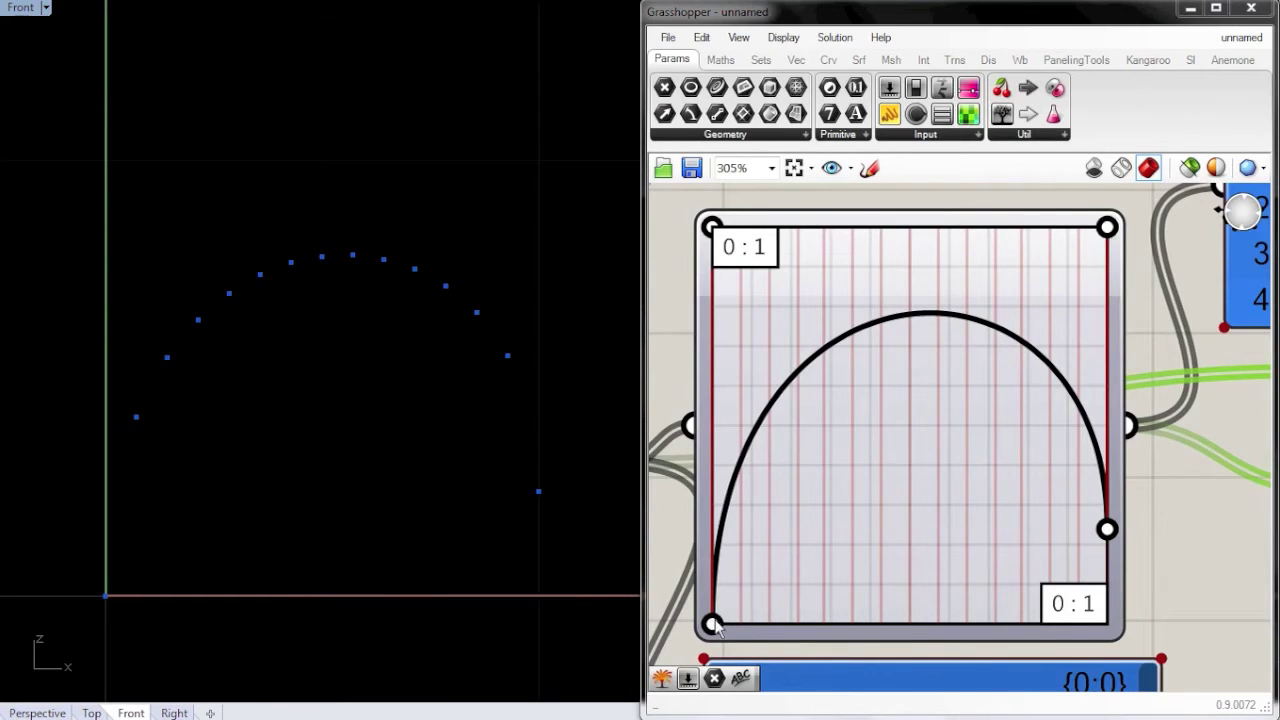
pyautogui.moveTo(713, 624)
pyautogui.mouseDown()
pyautogui.moveTo(706, 226)
pyautogui.moveTo(708, 616)
pyautogui.mouseUp()
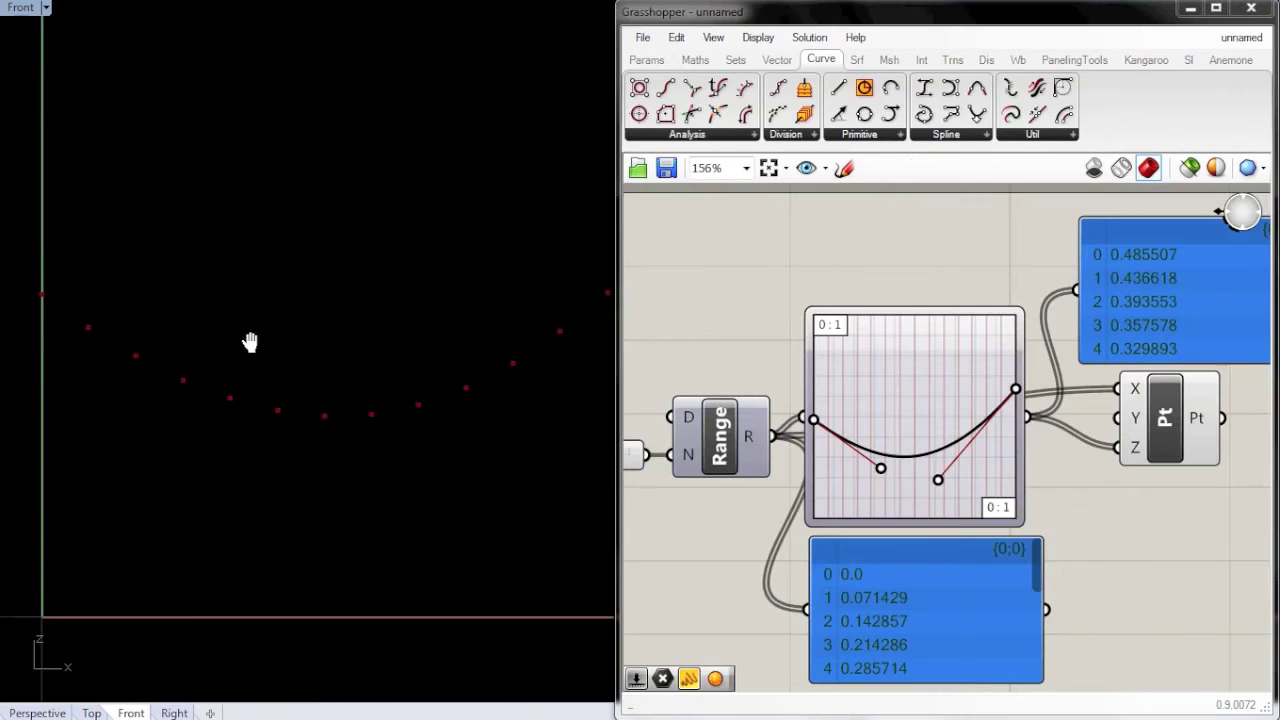
pyautogui.moveTo(250, 342); pyautogui.dragTo(194, 357, button='right')
pyautogui.scroll(-2, 194, 357)
# Pull both Graph Mapper bezier handles down to the bottom edge, forming a symmetric U curve
pyautogui.rightClick(779, 366)
pyautogui.moveTo(757, 314); pyautogui.dragTo(781, 301, button='right')
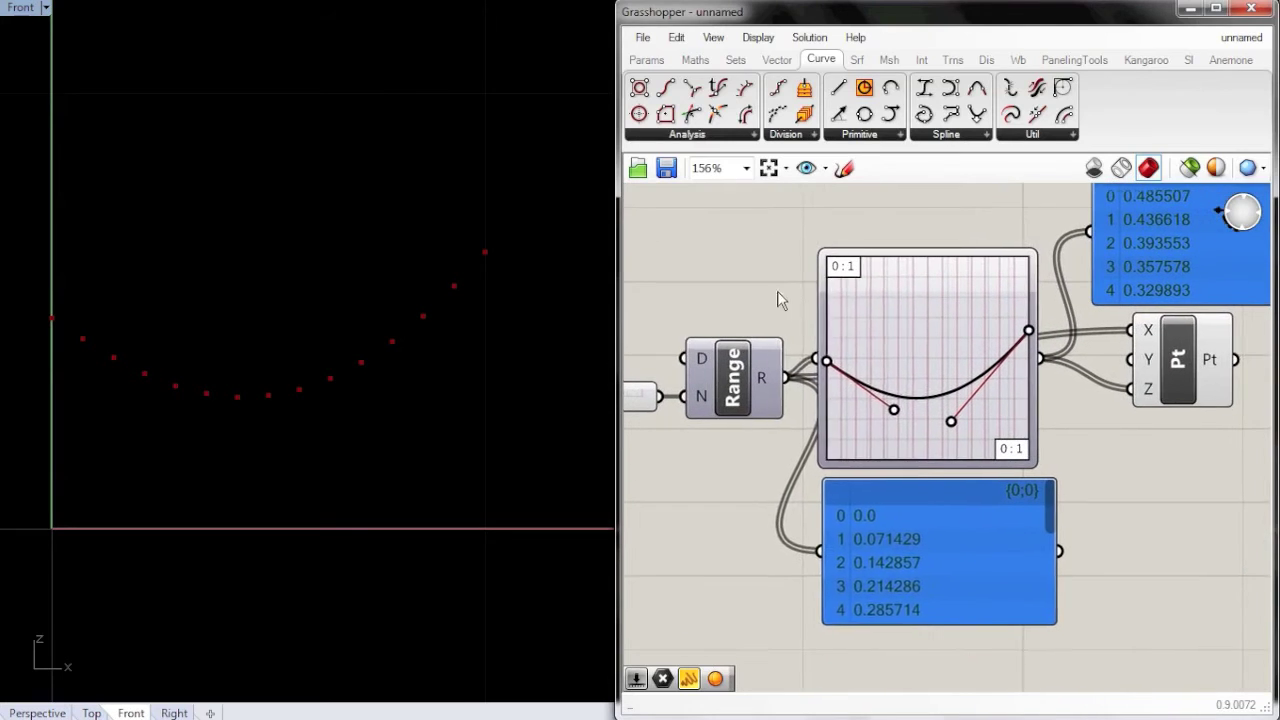
pyautogui.rightClick(783, 285)
pyautogui.click(745, 292)
pyautogui.moveTo(896, 413); pyautogui.dragTo(836, 547)
pyautogui.moveTo(952, 421); pyautogui.dragTo(981, 497)
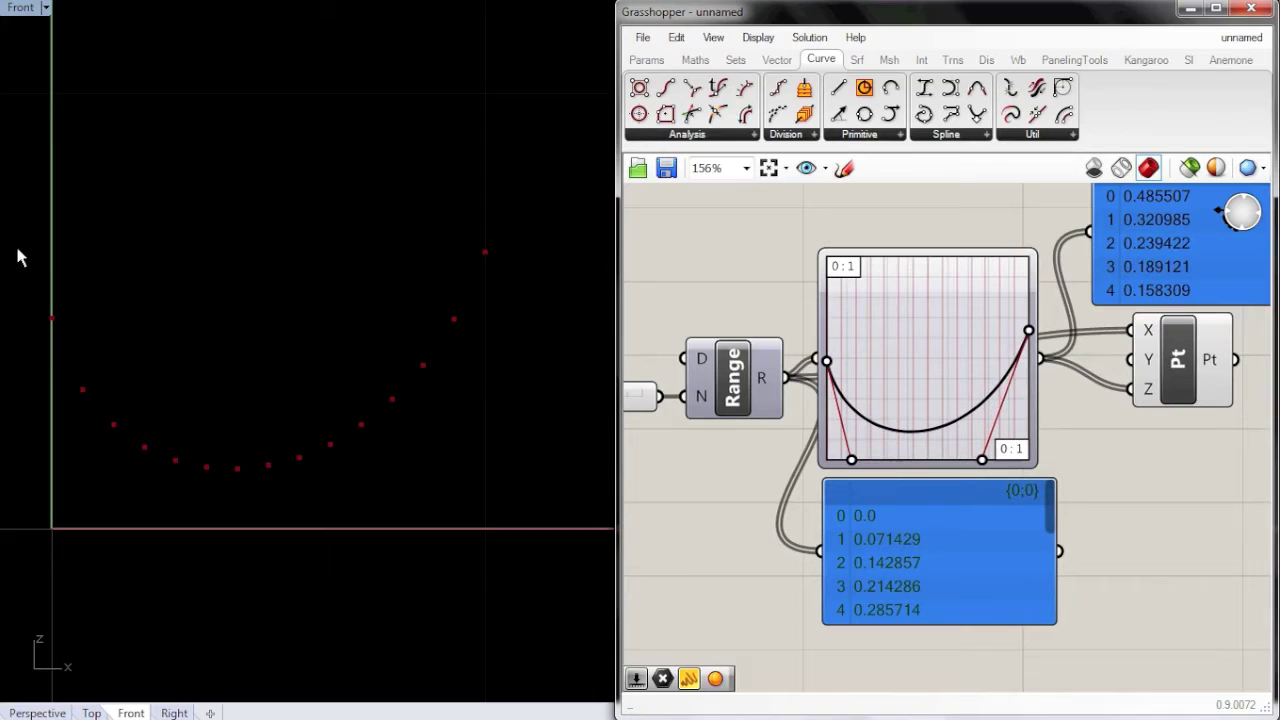
pyautogui.moveTo(909, 331); pyautogui.dragTo(717, 322, button='right')
pyautogui.scroll(-3, 969, 330)
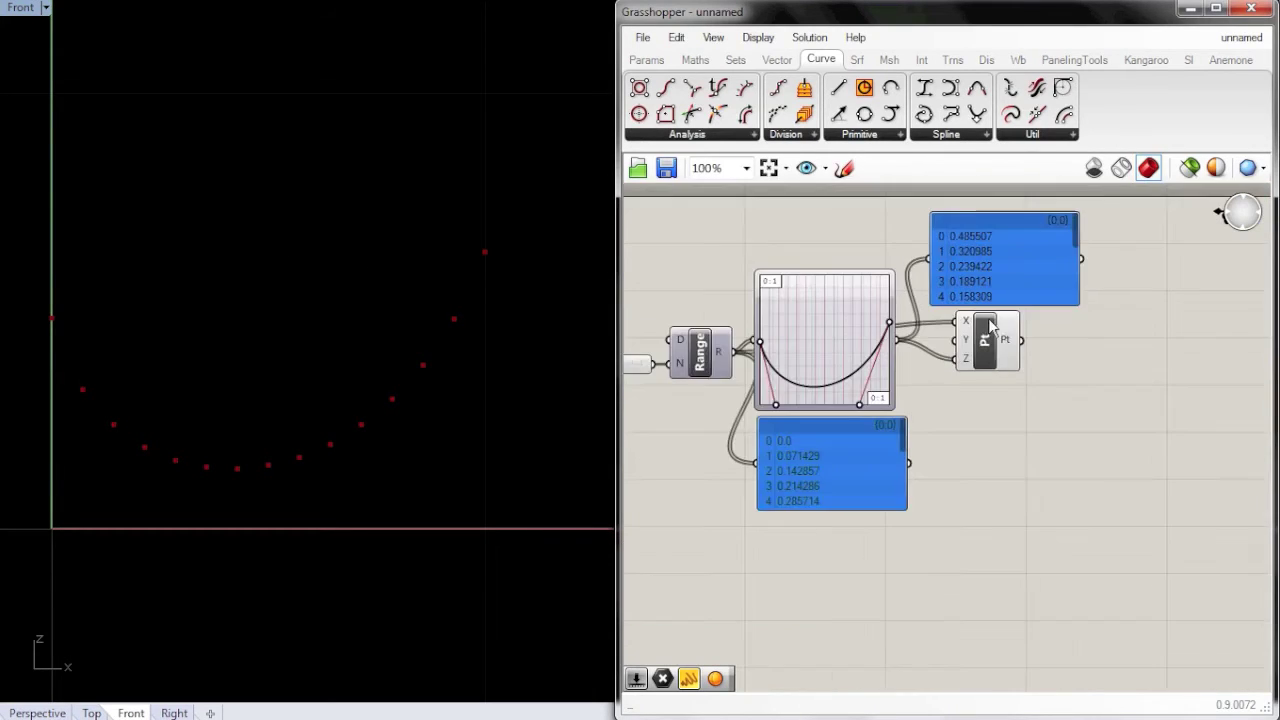
pyautogui.moveTo(1010, 345); pyautogui.dragTo(815, 350, button='right')
# Delete both value panels from the canvas
pyautogui.click(771, 310)
pyautogui.press('Delete')
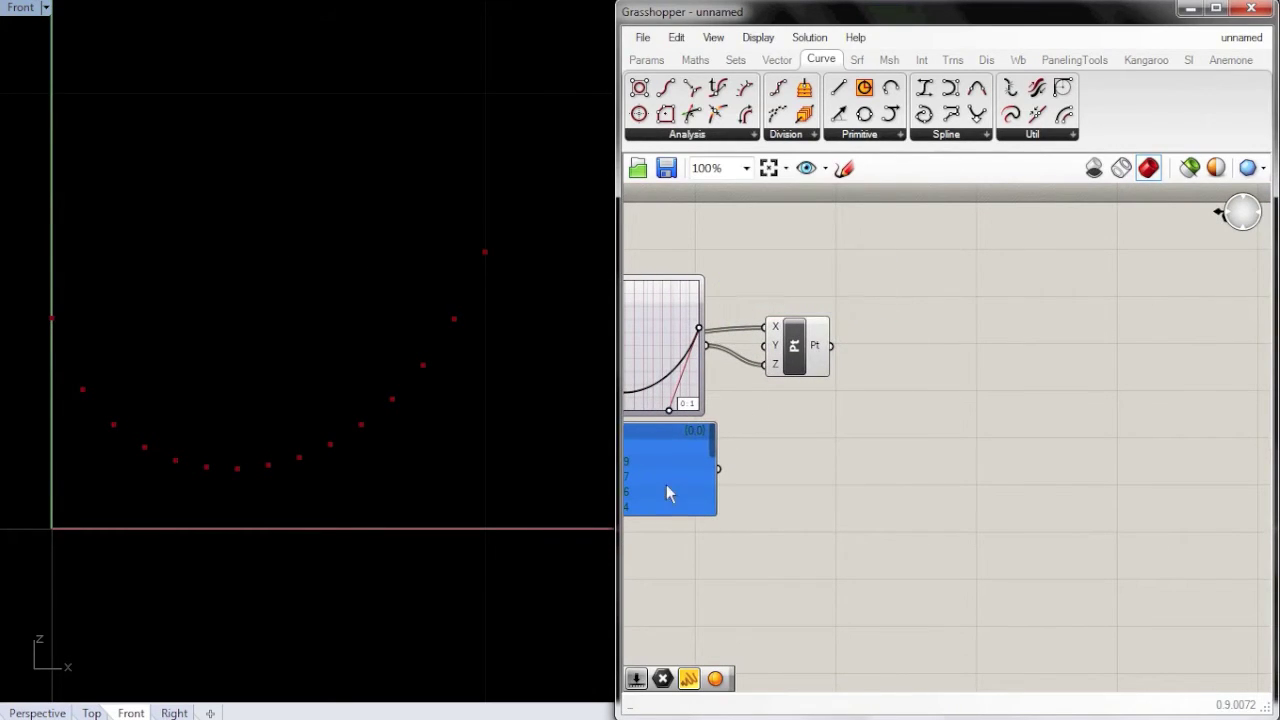
pyautogui.click(666, 484)
pyautogui.press('Delete')
pyautogui.moveTo(870, 350); pyautogui.dragTo(908, 350, button='right')
pyautogui.scroll(4, 905, 331)
pyautogui.rightClick(905, 331)
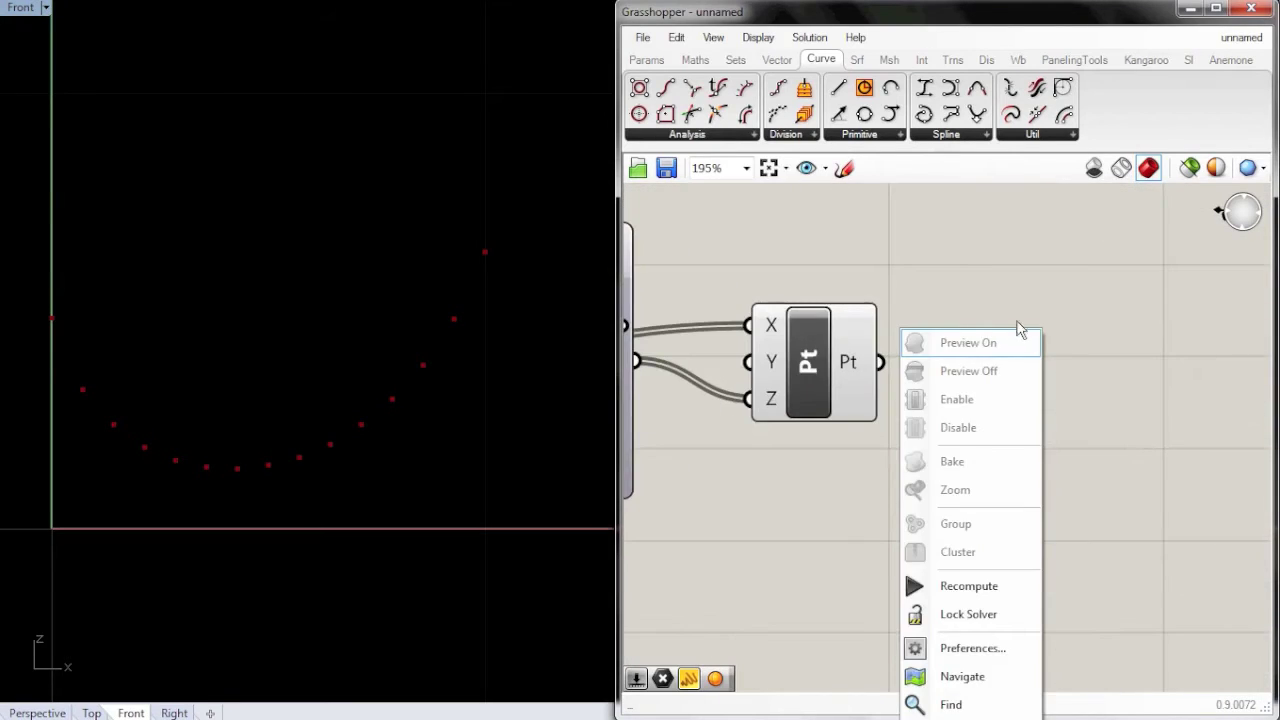
pyautogui.click(1129, 322)
pyautogui.moveTo(1129, 322); pyautogui.dragTo(983, 366, button='right')
pyautogui.scroll(-2, 930, 311)
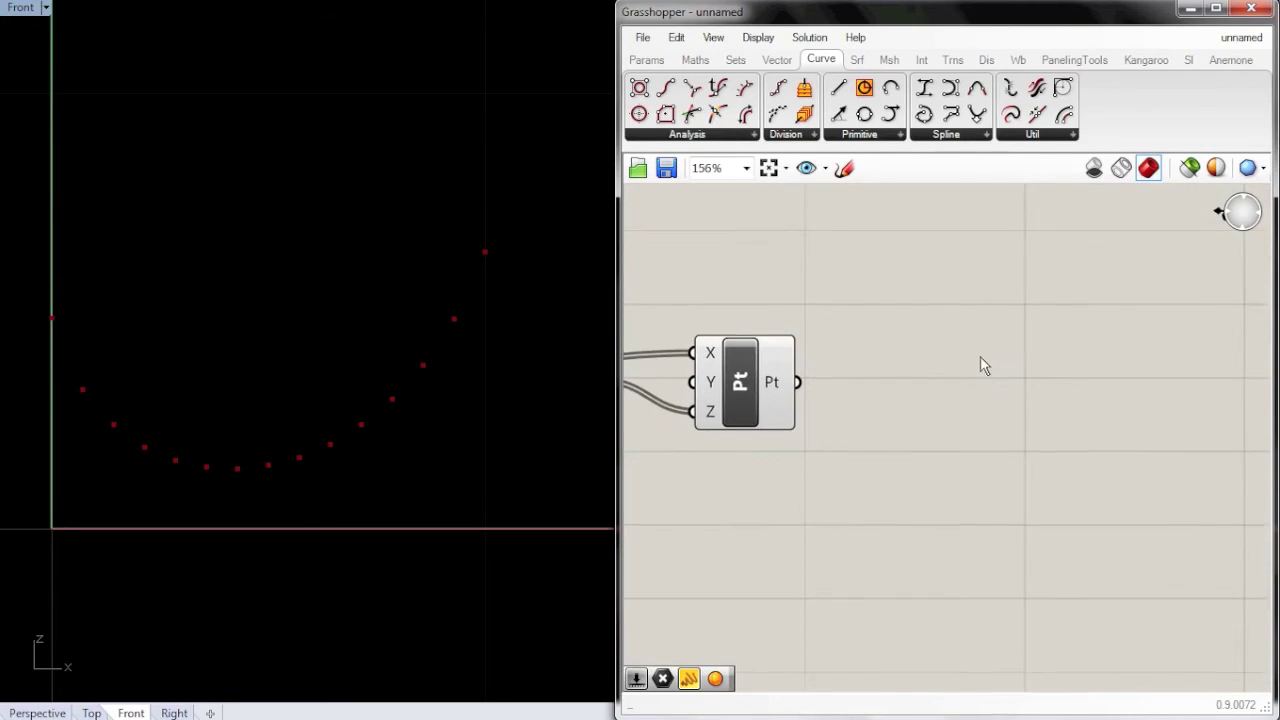
pyautogui.scroll(3, 986, 366)
pyautogui.scroll(-1, 985, 366)
# Add a Deconstruct Point component via 'de' search and feed it the Pt output
pyautogui.doubleClick(957, 388)
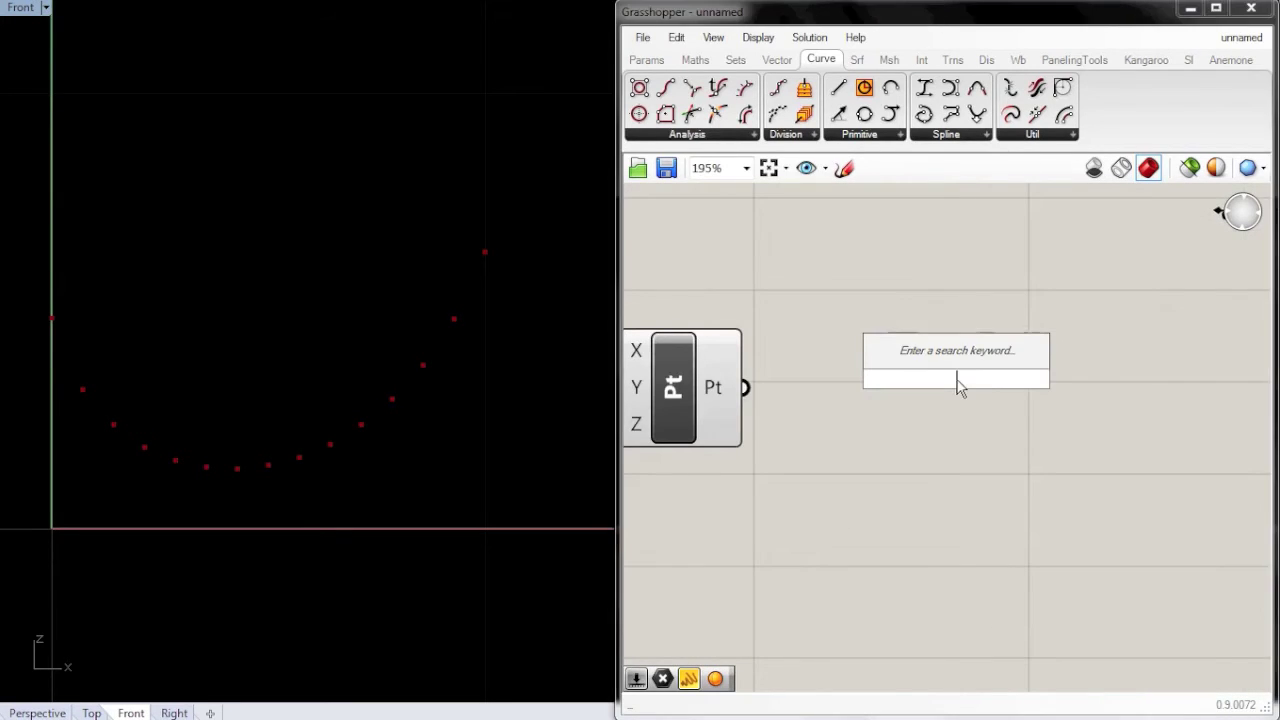
pyautogui.write('de')
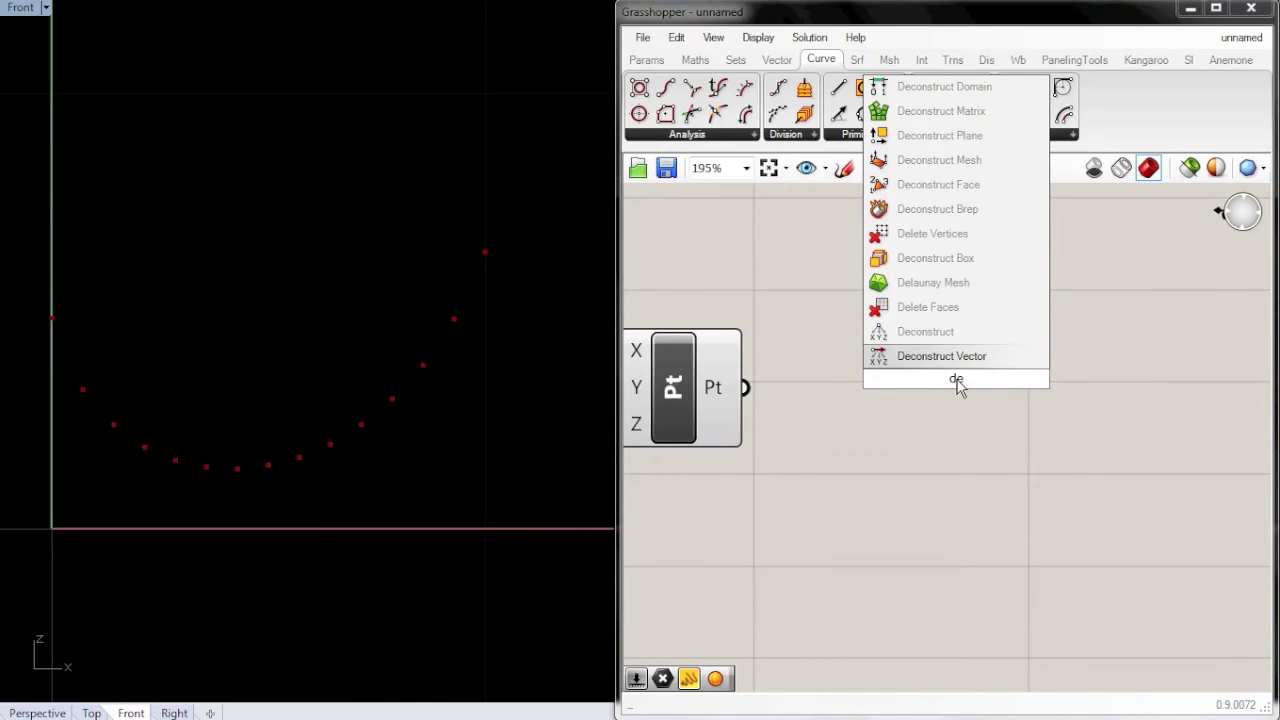
pyautogui.press('Up')
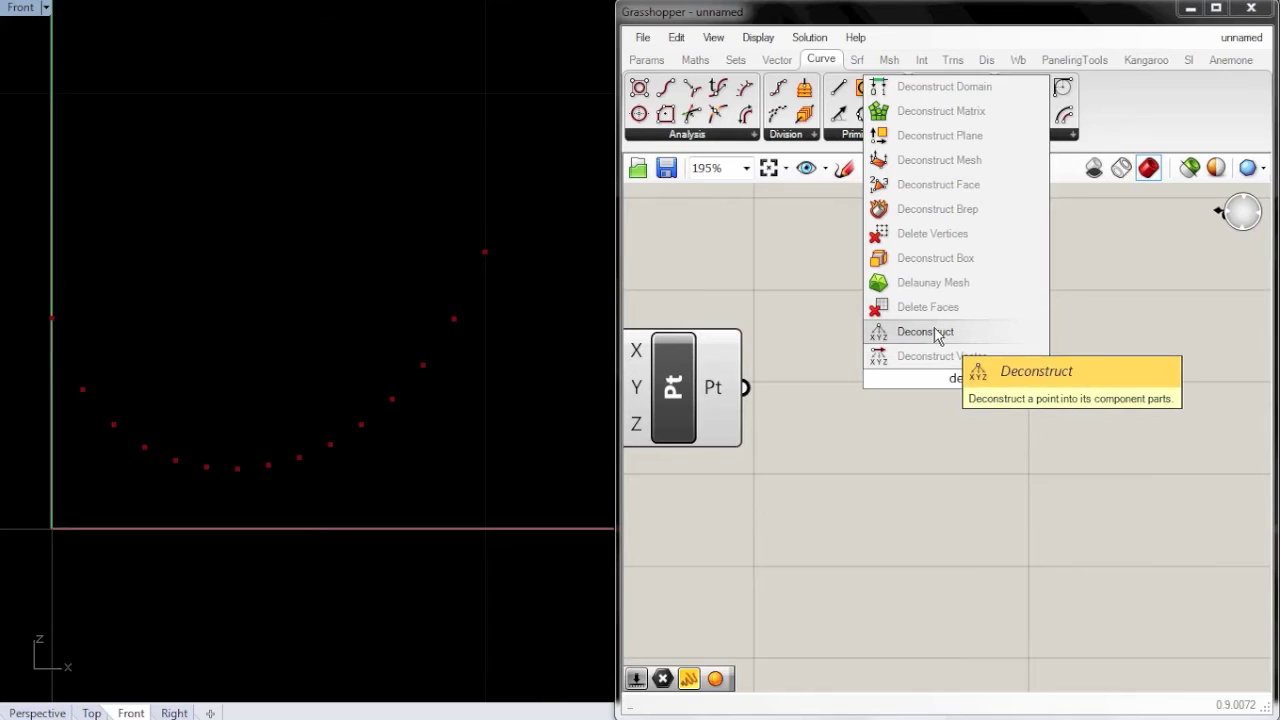
pyautogui.click(937, 335)
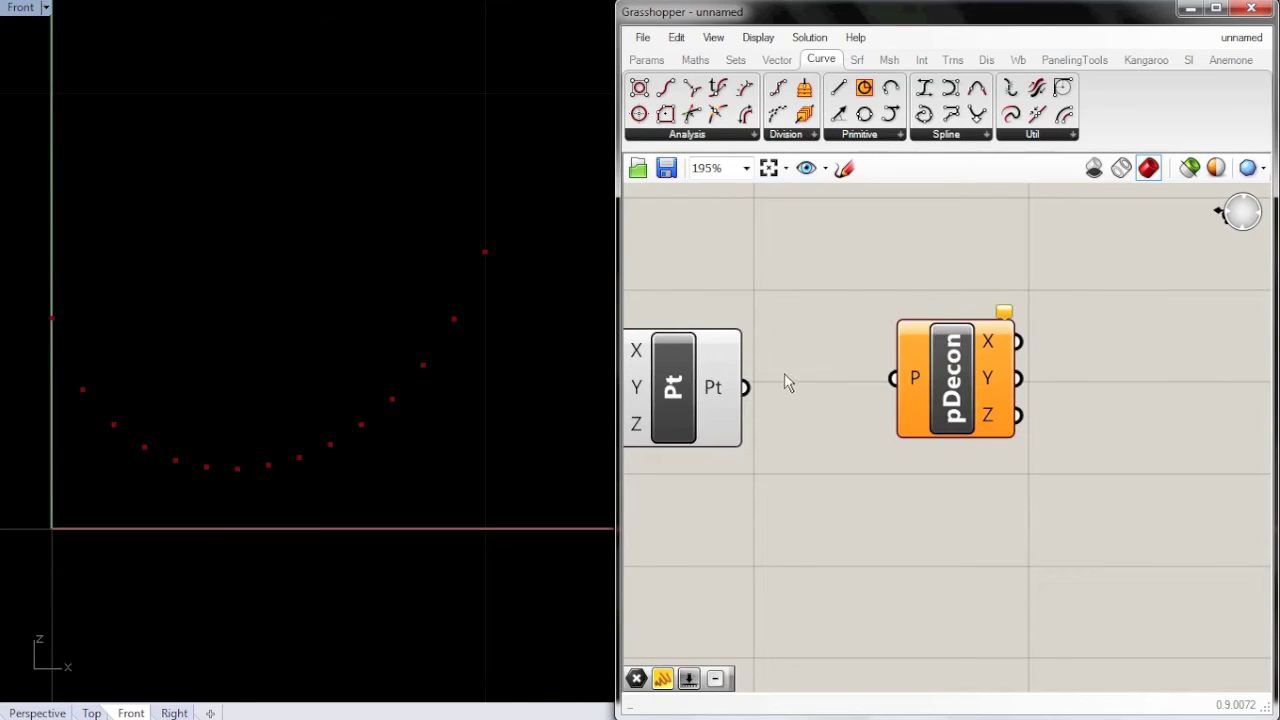
pyautogui.moveTo(745, 388); pyautogui.dragTo(895, 378)
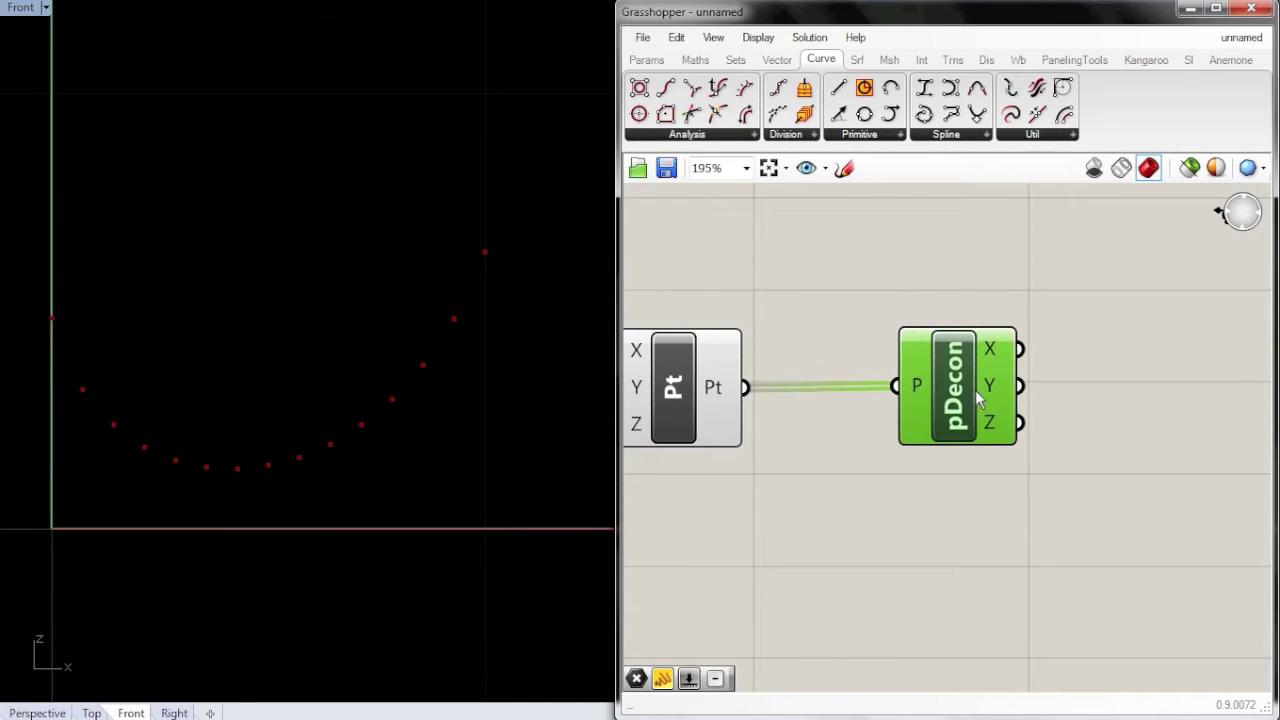
pyautogui.moveTo(810, 390); pyautogui.dragTo(985, 380, button='right')
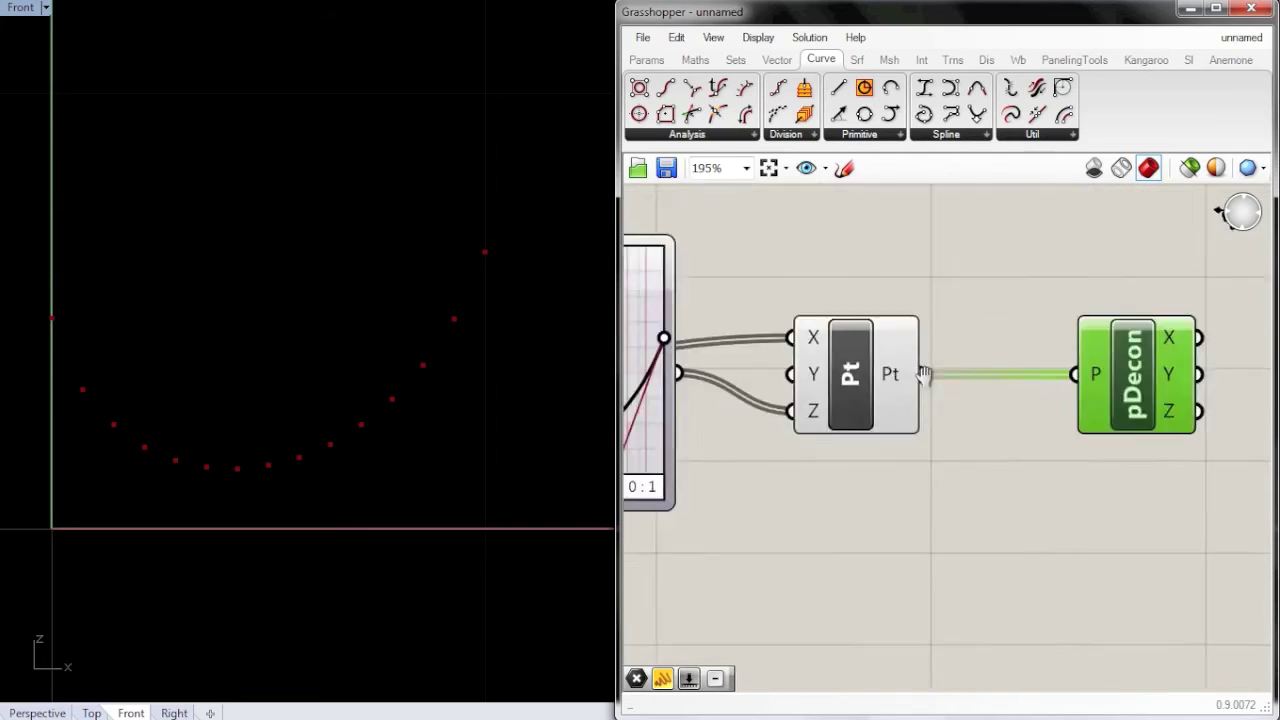
pyautogui.scroll(-5, 1029, 366)
# Place a Circle component, found by searching 'circl', to the right of pDecon
pyautogui.moveTo(1122, 353); pyautogui.dragTo(942, 353, button='right')
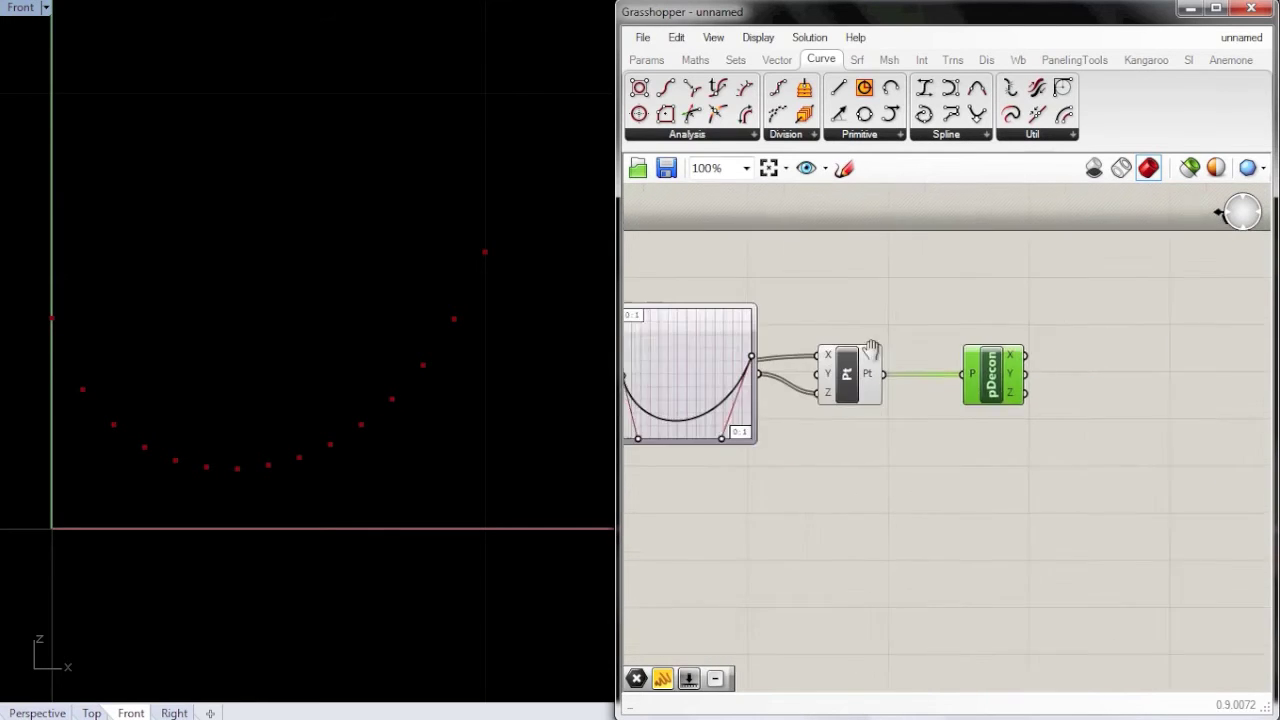
pyautogui.scroll(7, 965, 340)
pyautogui.rightClick(805, 330)
pyautogui.moveTo(1030, 272); pyautogui.dragTo(814, 277, button='right')
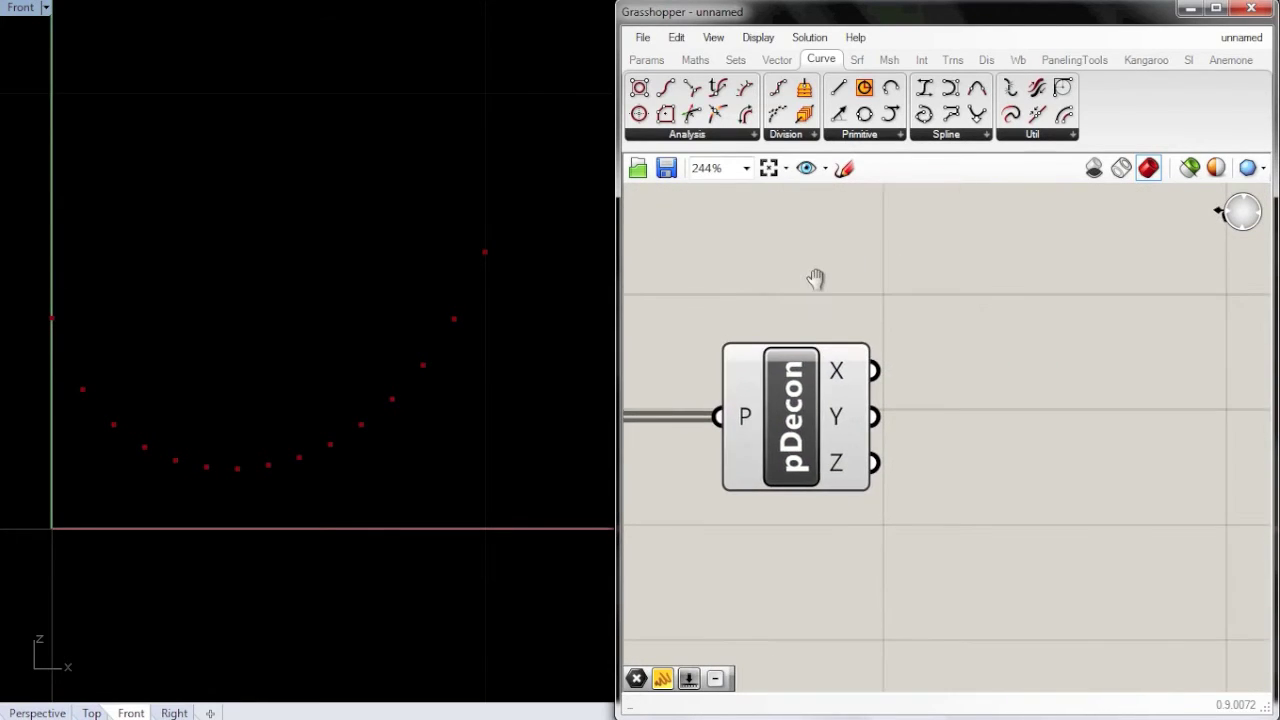
pyautogui.scroll(-1, 797, 305)
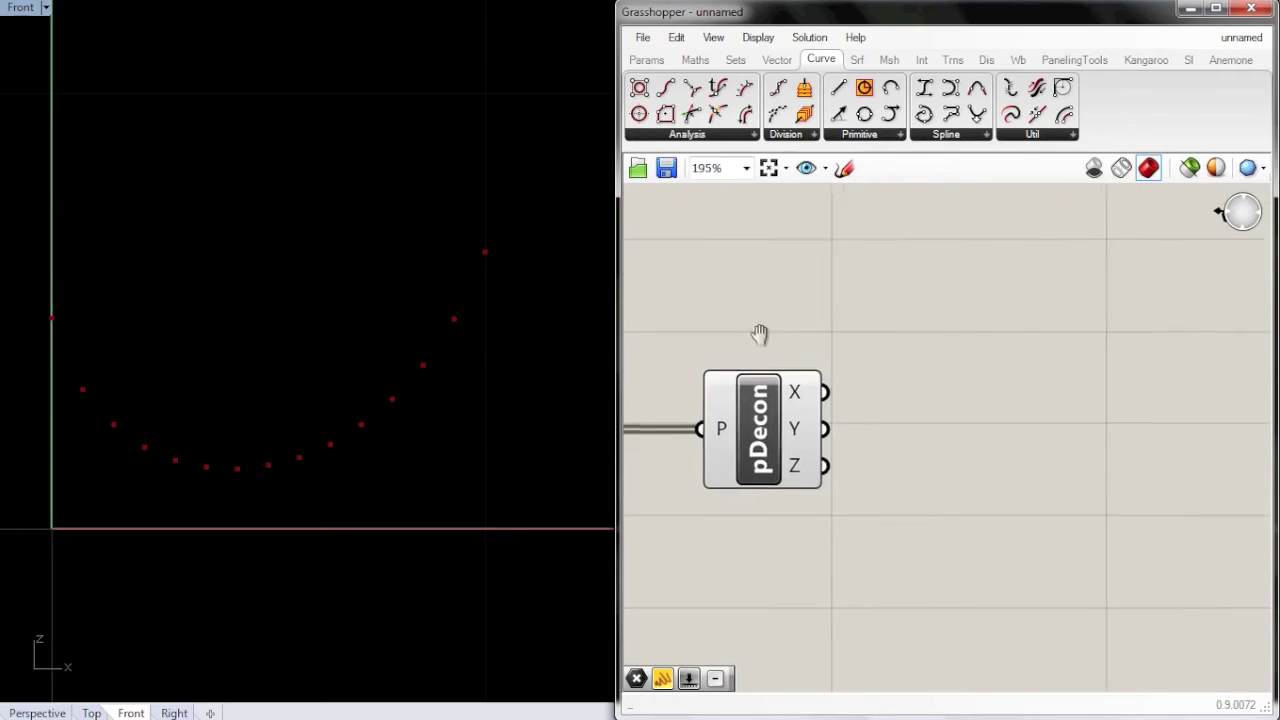
pyautogui.doubleClick(1029, 368)
pyautogui.write('circl')
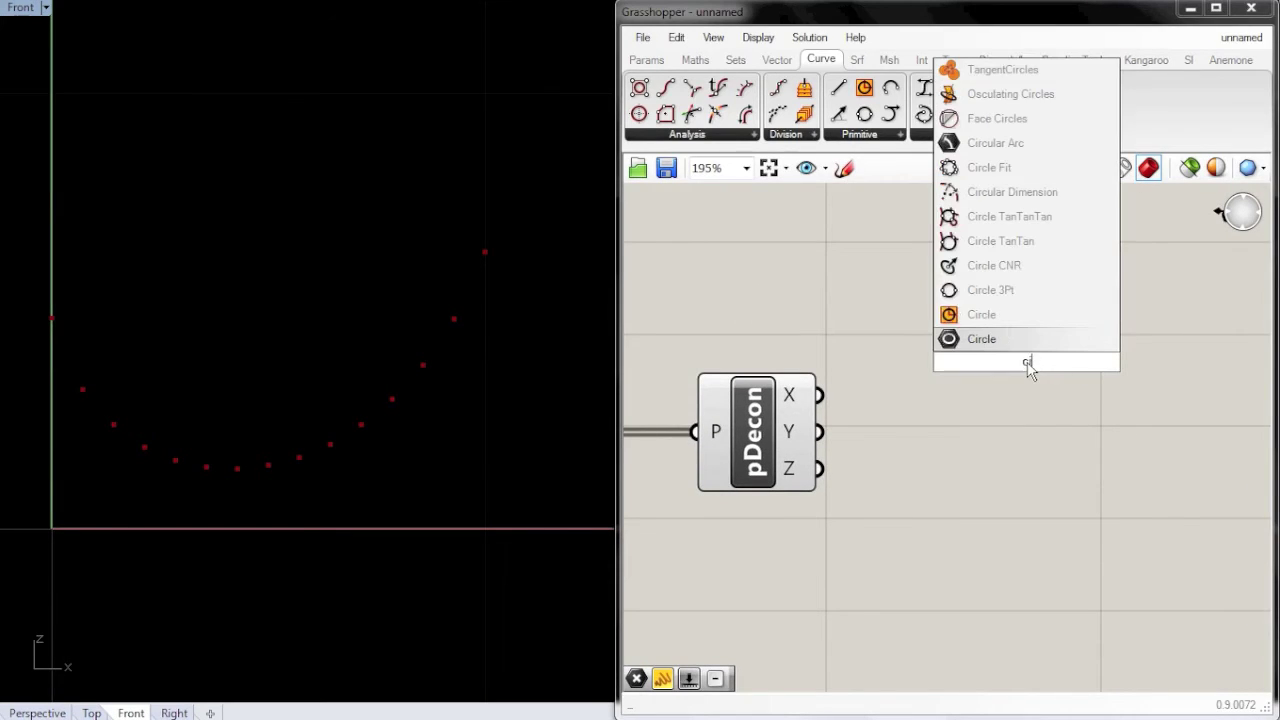
pyautogui.press('Up')
pyautogui.press('Up')
pyautogui.press('Up')
pyautogui.press('Up')
pyautogui.press('Up')
pyautogui.press('Up')
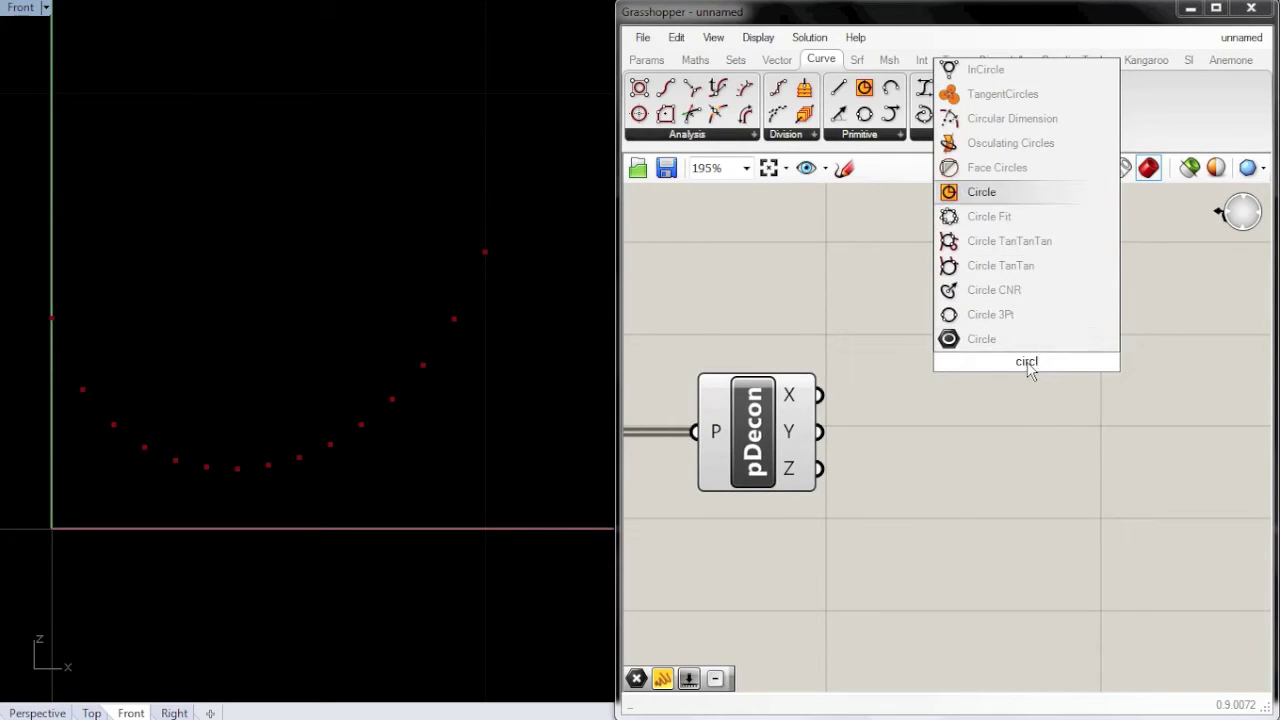
pyautogui.click(988, 192)
pyautogui.moveTo(1019, 358); pyautogui.dragTo(1118, 366)
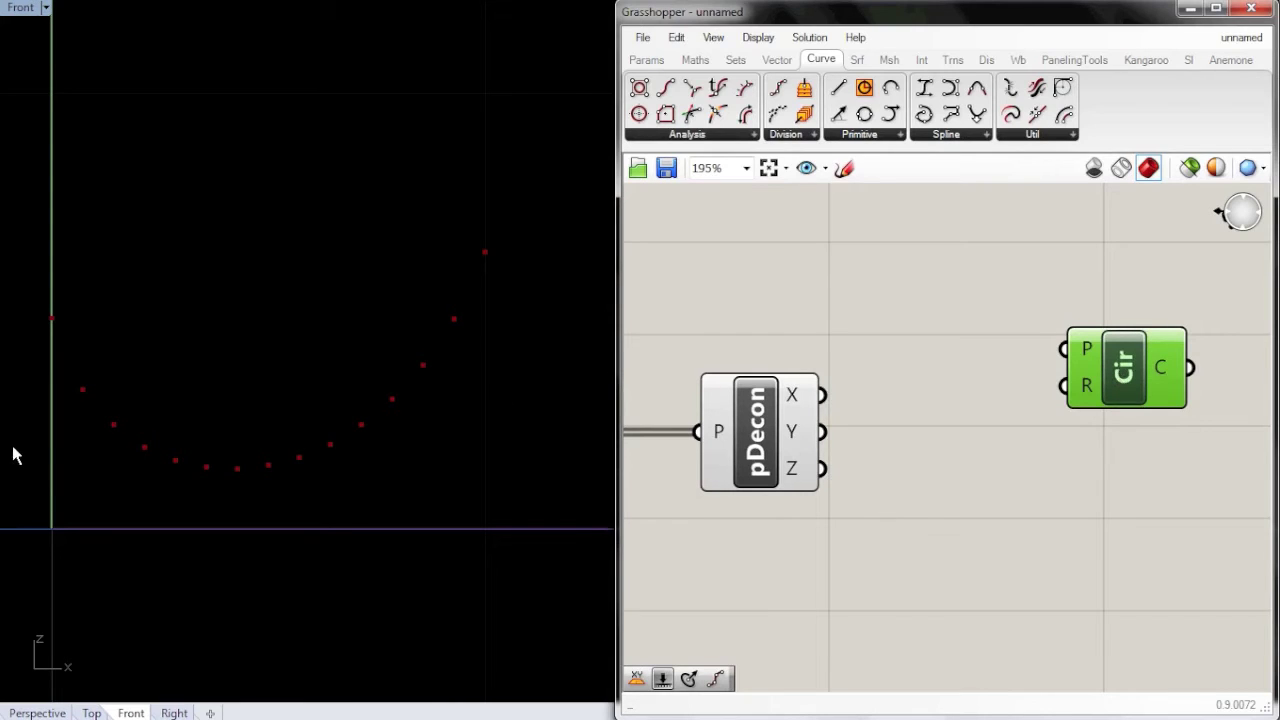
# Restore the split Perspective/Front views and wire pDecon's X output into Circle's R input
pyautogui.doubleClick(22, 8)
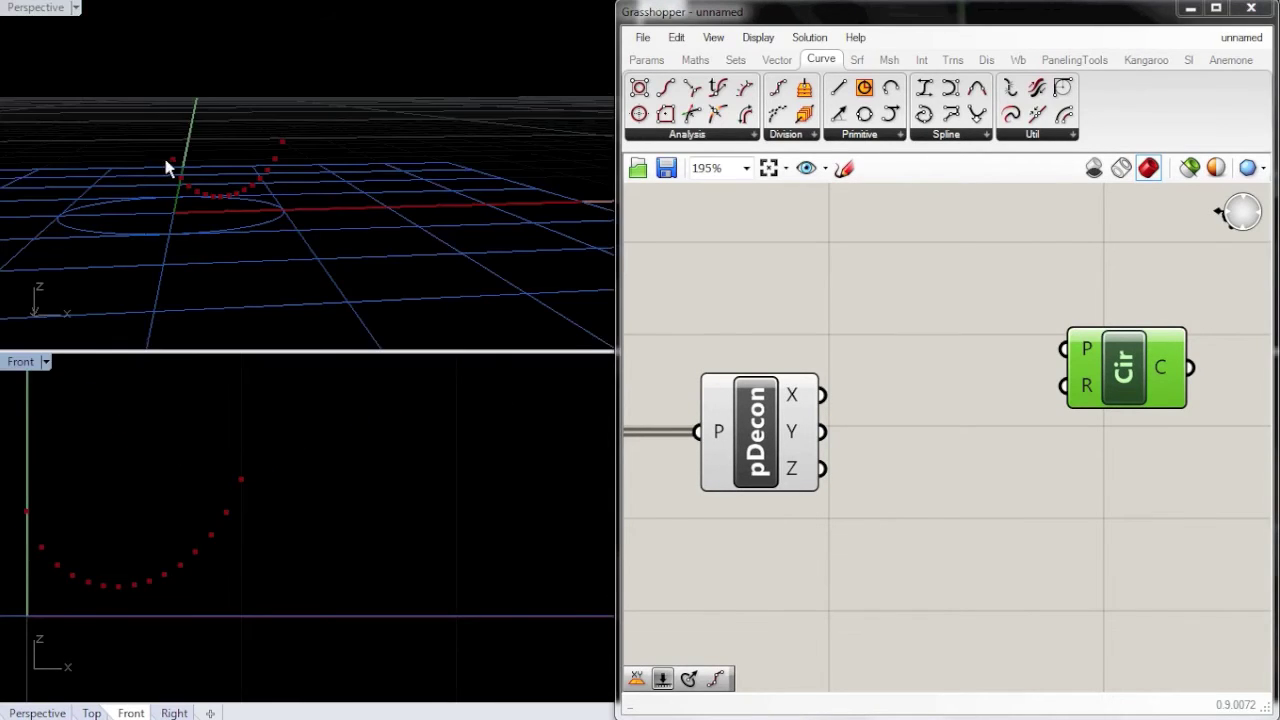
pyautogui.moveTo(167, 168); pyautogui.dragTo(308, 224, button='right')
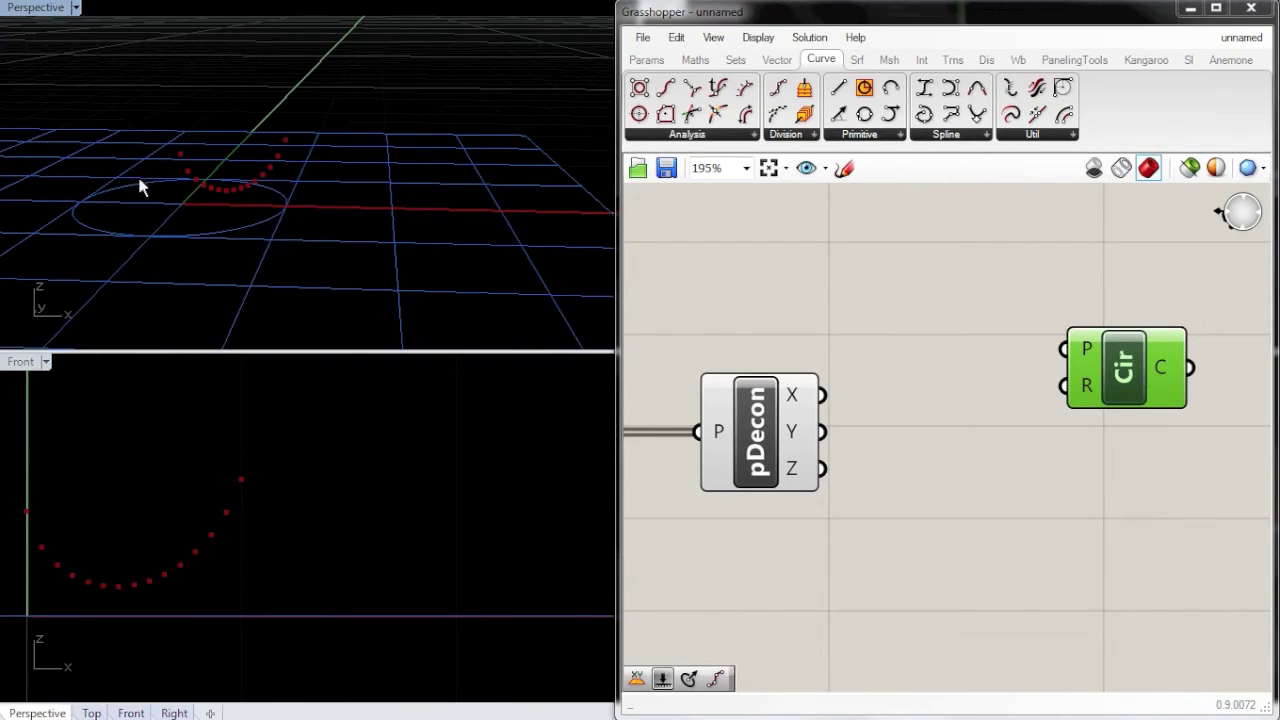
pyautogui.moveTo(140, 186); pyautogui.dragTo(328, 288, button='right')
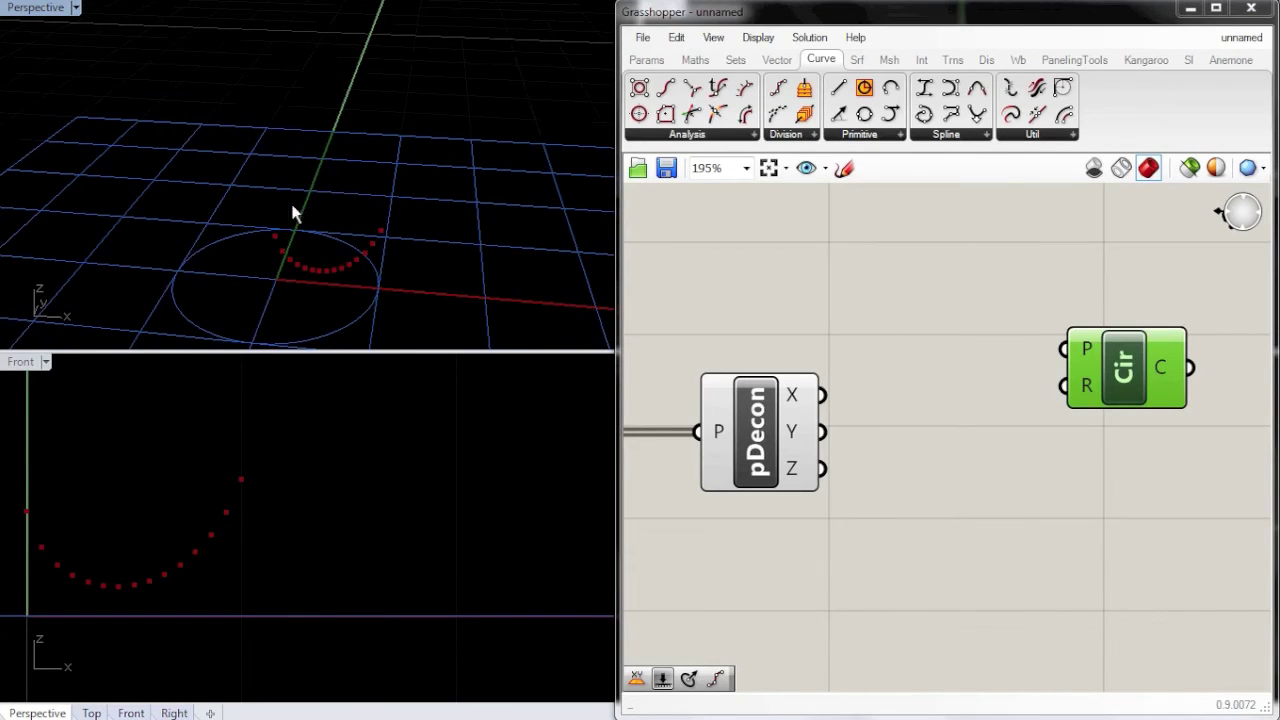
pyautogui.moveTo(822, 468); pyautogui.dragTo(1090, 383)
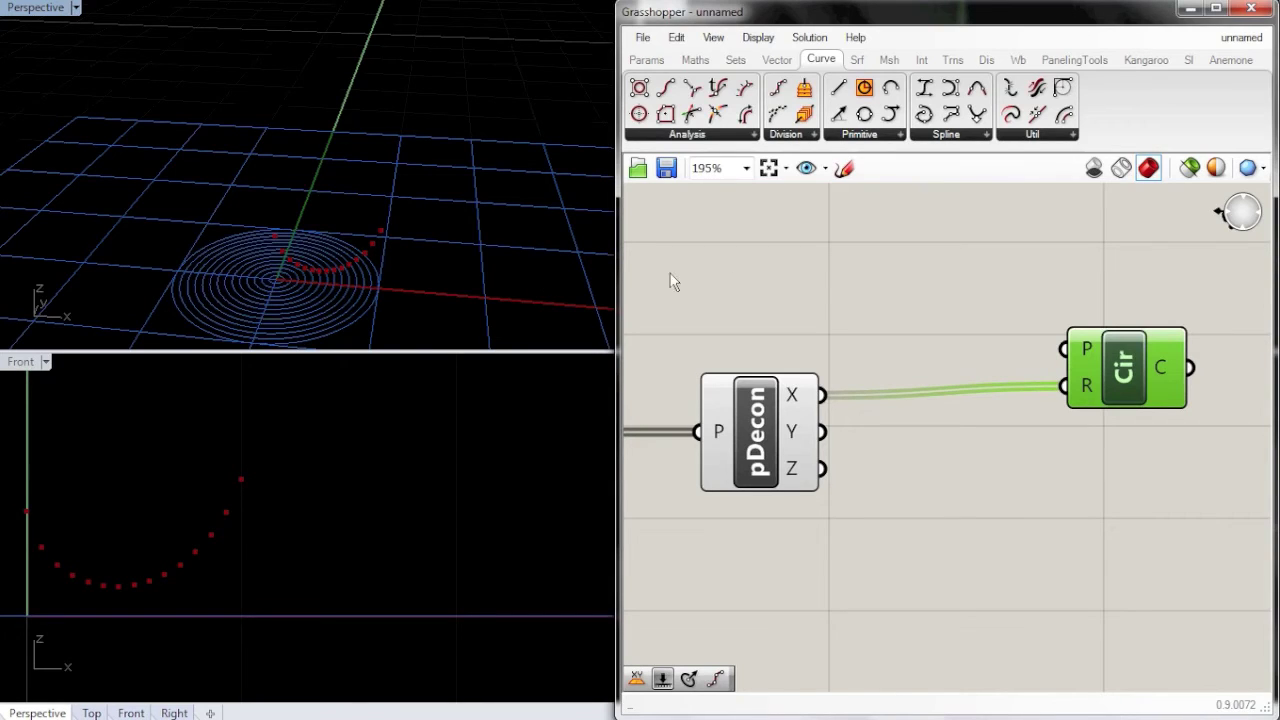
pyautogui.moveTo(1098, 357); pyautogui.dragTo(1145, 367)
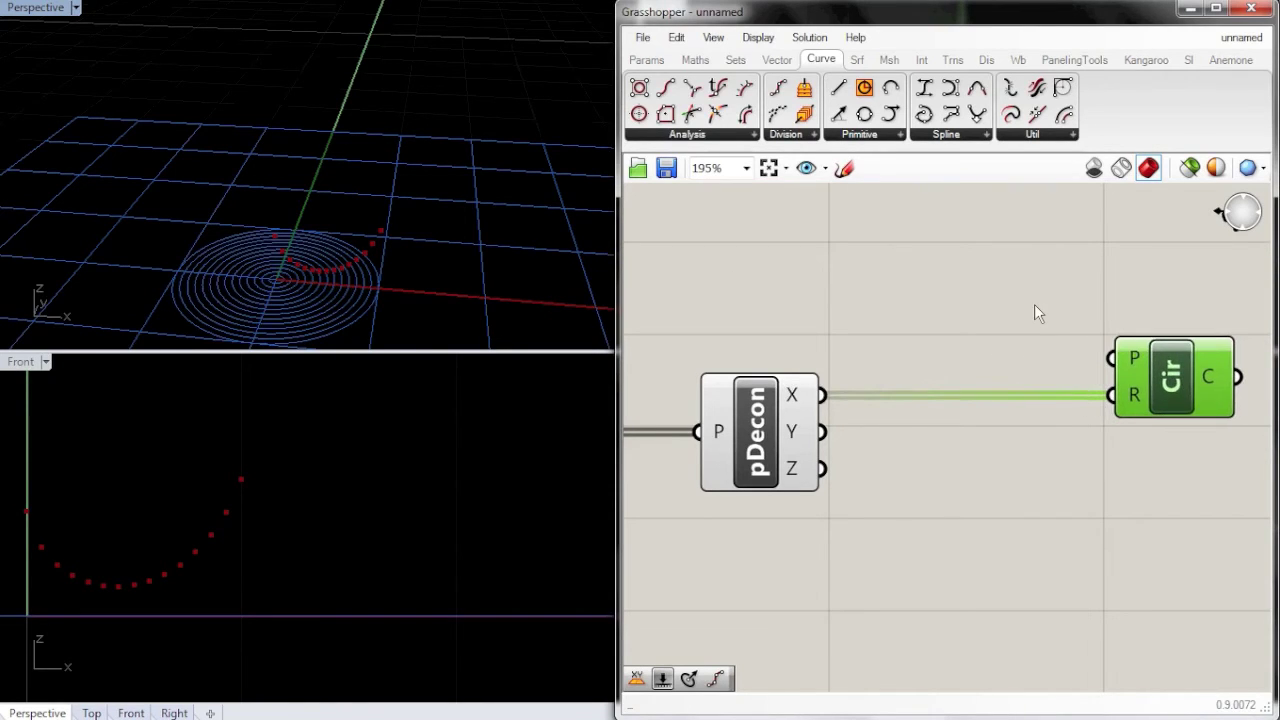
pyautogui.doubleClick(1034, 304)
# Insert an XY Plane component via 'world xy' and position it above the Circle
pyautogui.write('wor')
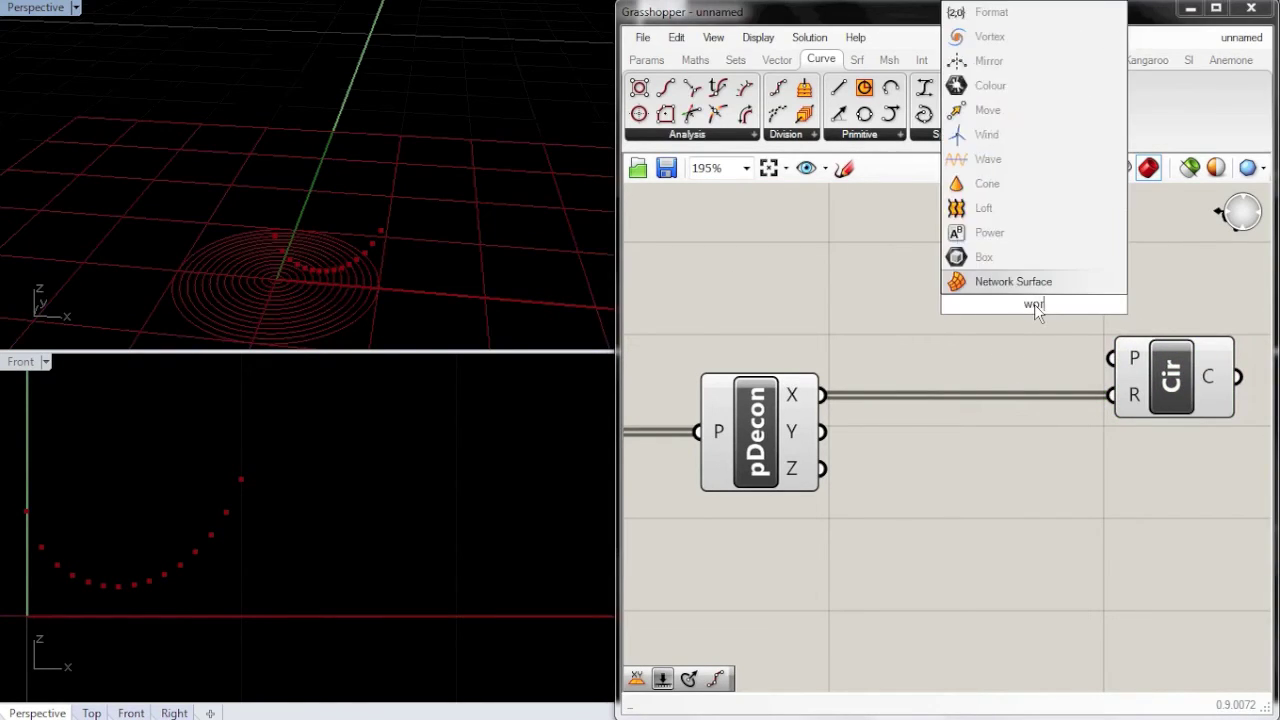
pyautogui.write('ld xy')
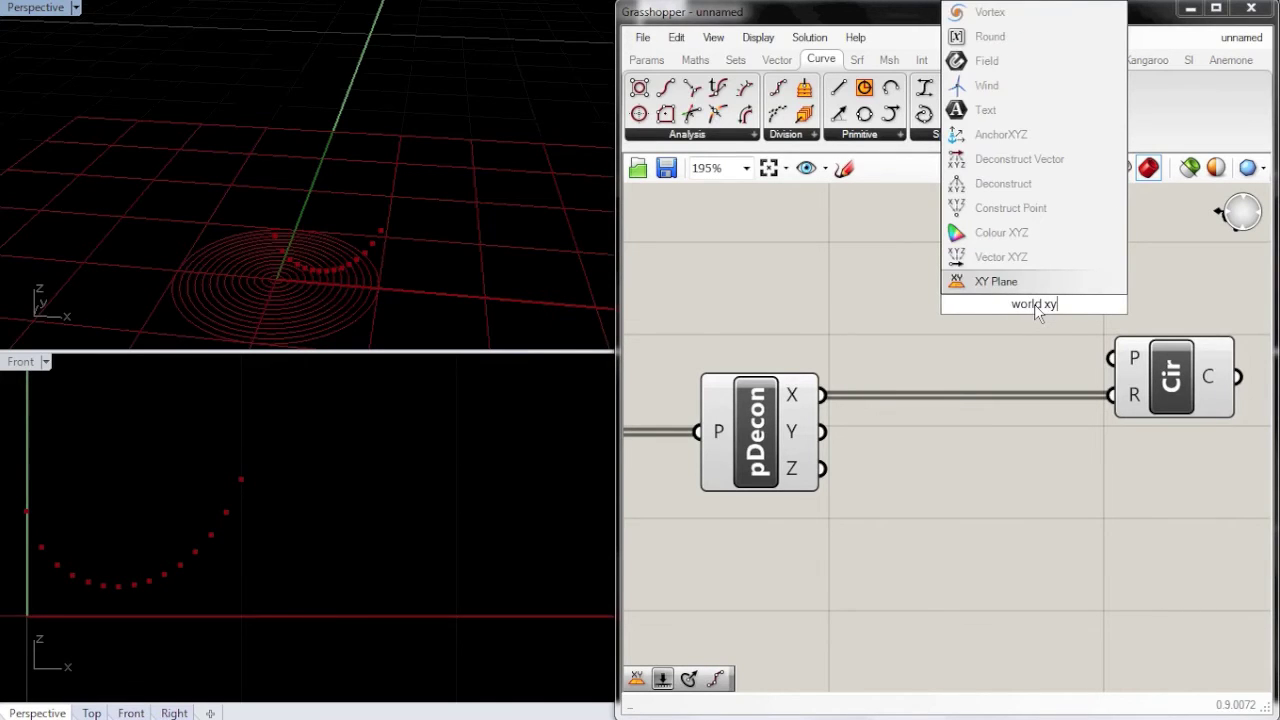
pyautogui.press('Return')
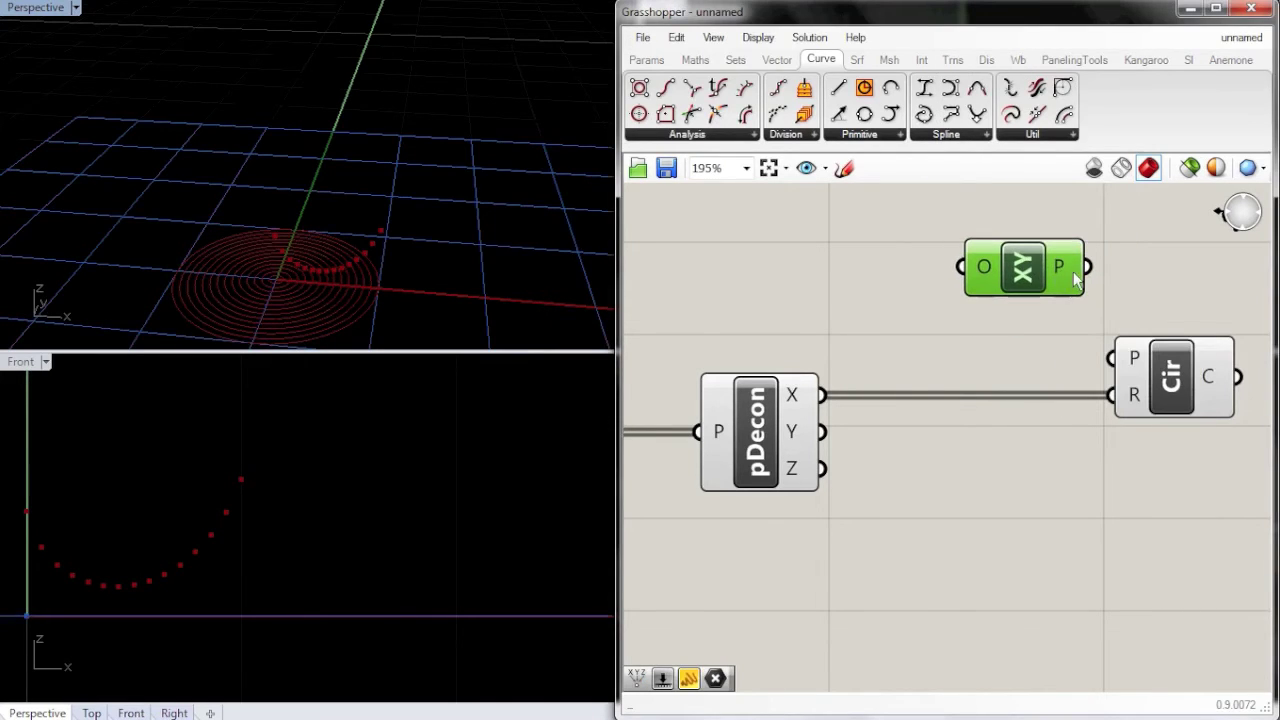
pyautogui.moveTo(1032, 272); pyautogui.dragTo(1007, 281)
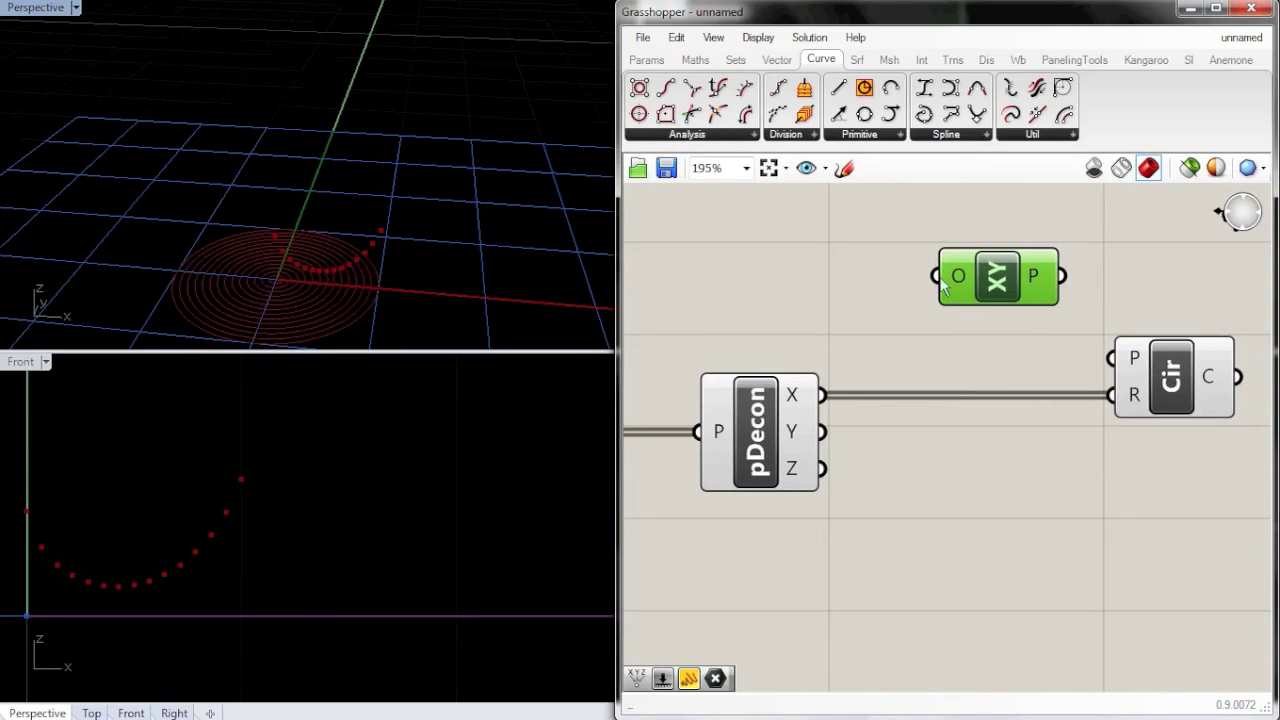
pyautogui.moveTo(464, 293); pyautogui.dragTo(208, 155, button='right')
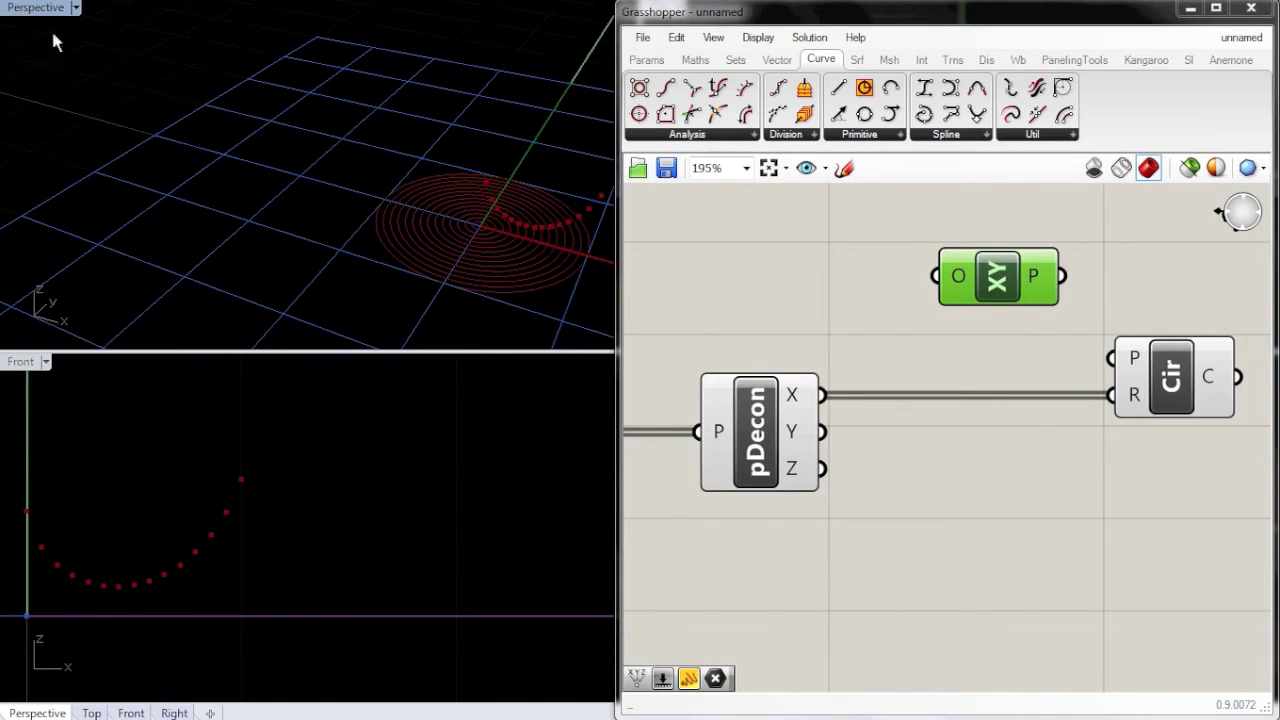
pyautogui.doubleClick(33, 9)
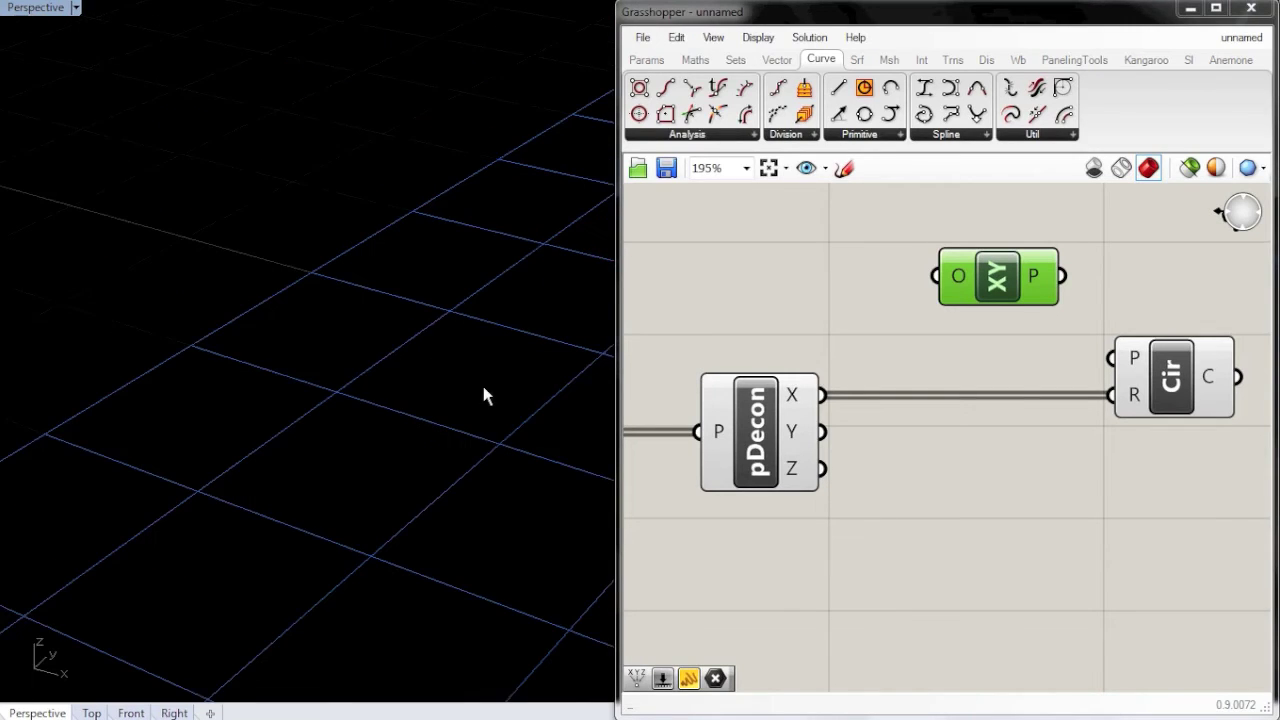
pyautogui.moveTo(483, 394); pyautogui.dragTo(240, 320, button='right')
pyautogui.scroll(-6, 250, 312)
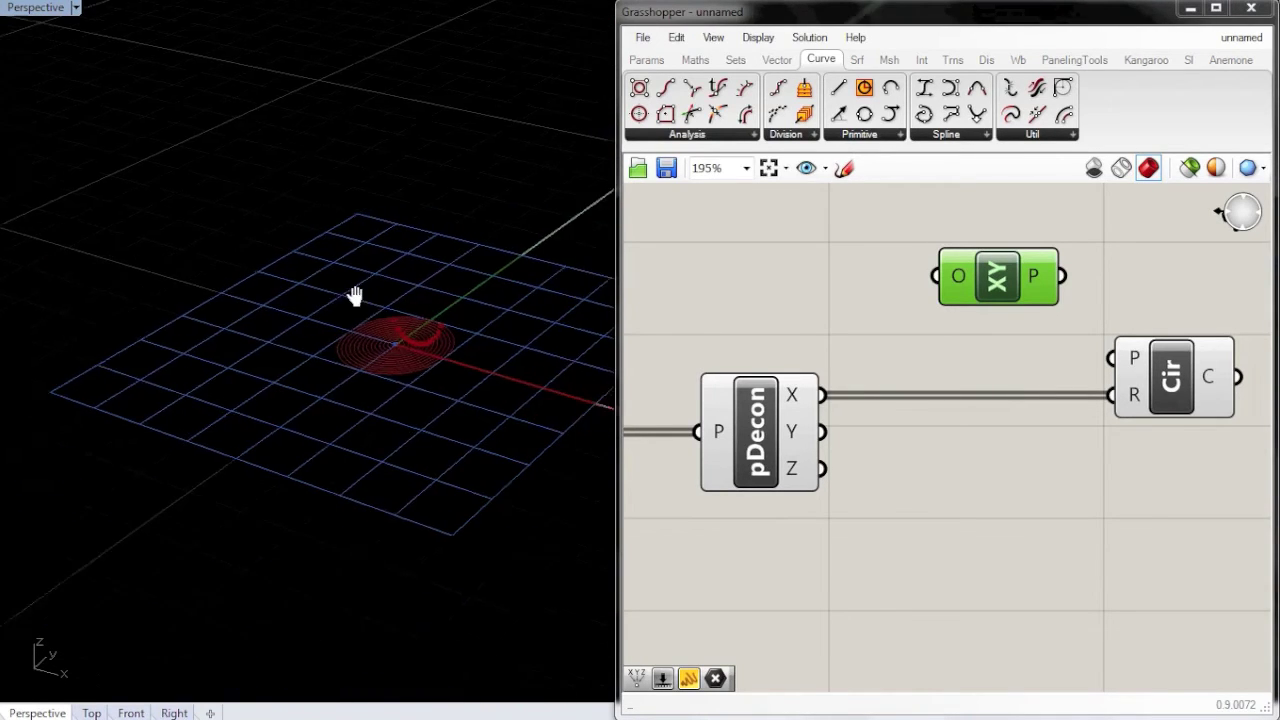
pyautogui.moveTo(296, 295); pyautogui.dragTo(401, 382)
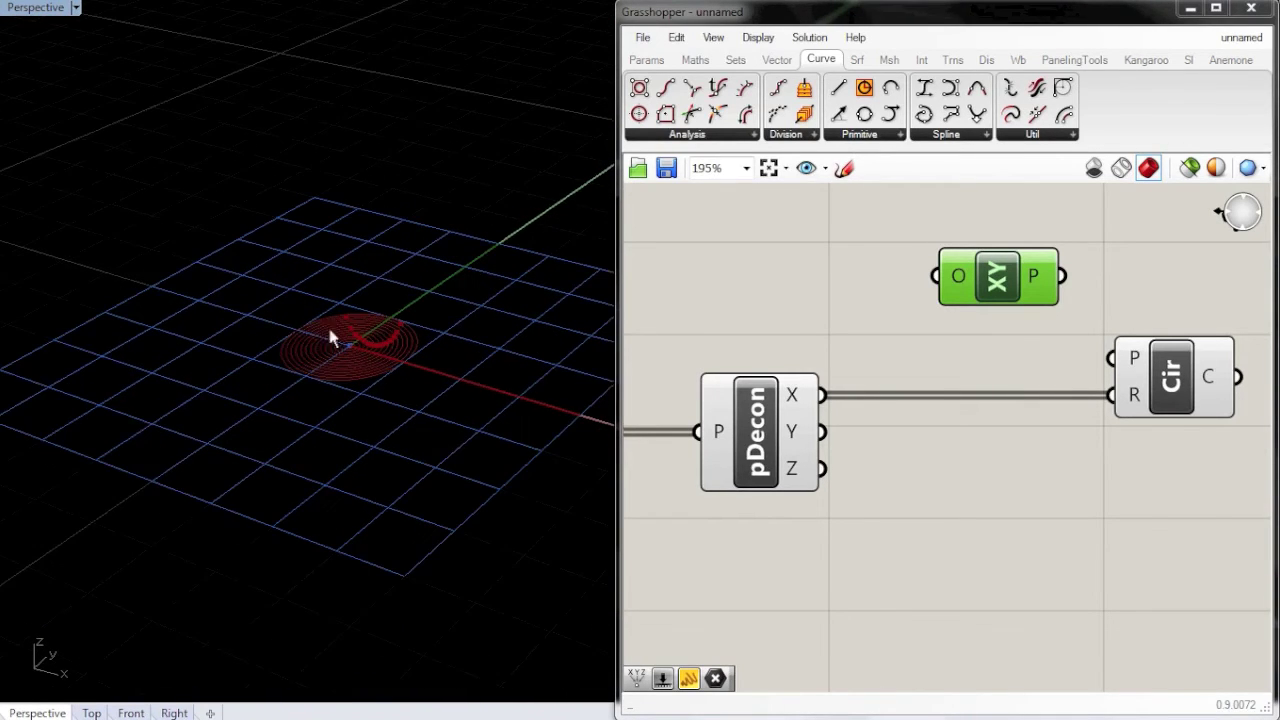
pyautogui.scroll(5, 350, 350)
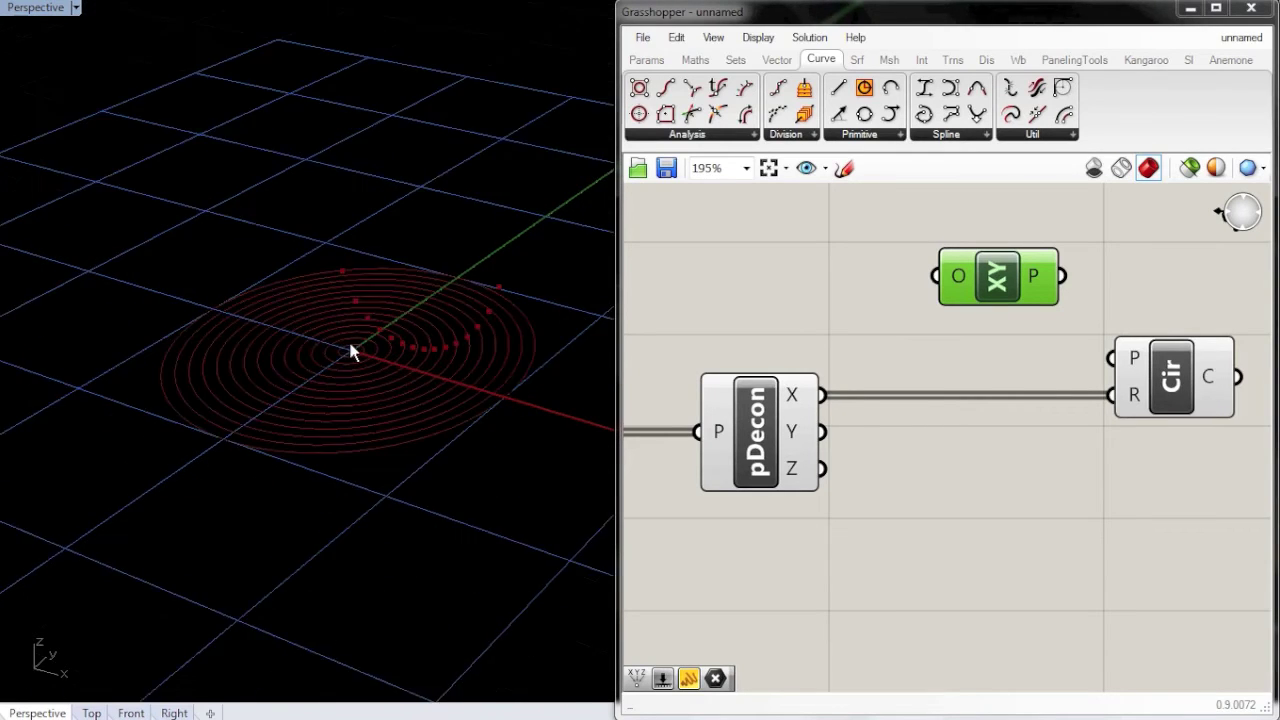
pyautogui.middleClick(349, 366)
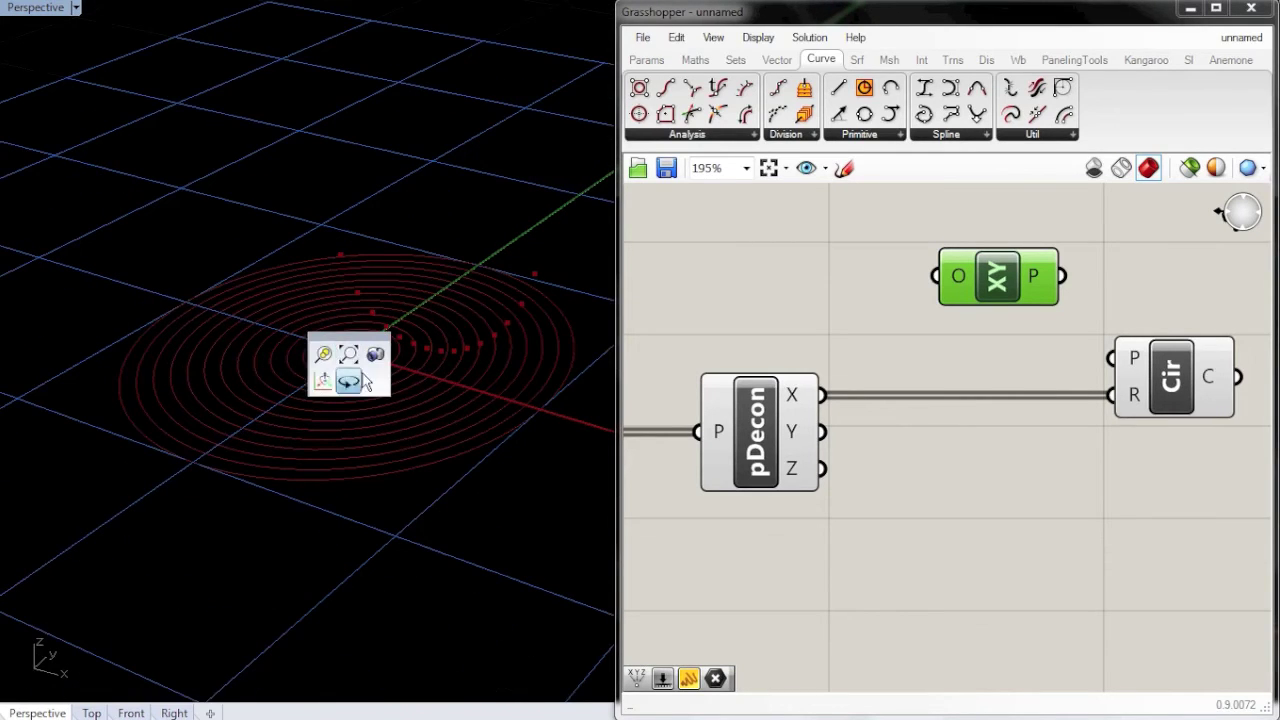
pyautogui.moveTo(331, 356)
pyautogui.mouseDown(button='right')
pyautogui.moveTo(357, 357)
pyautogui.moveTo(330, 355)
pyautogui.mouseUp(button='right')
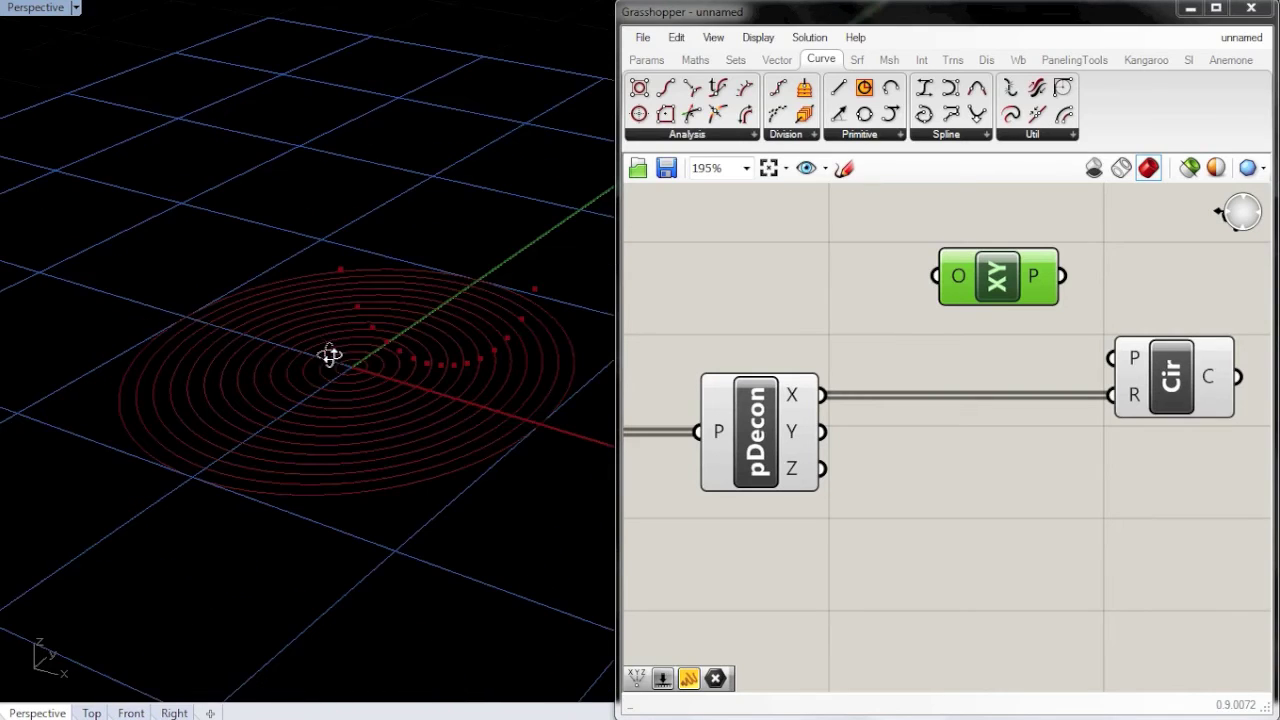
pyautogui.doubleClick(50, 9)
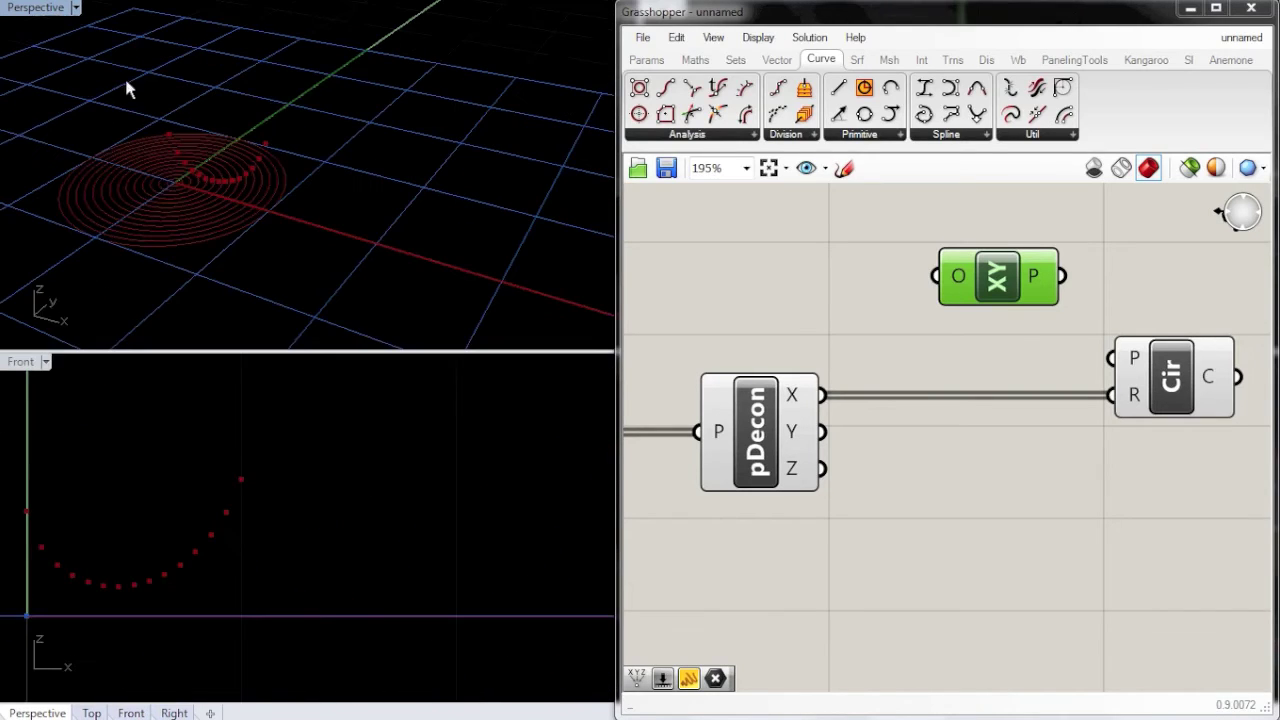
pyautogui.click(832, 289)
pyautogui.moveTo(930, 293); pyautogui.dragTo(994, 284)
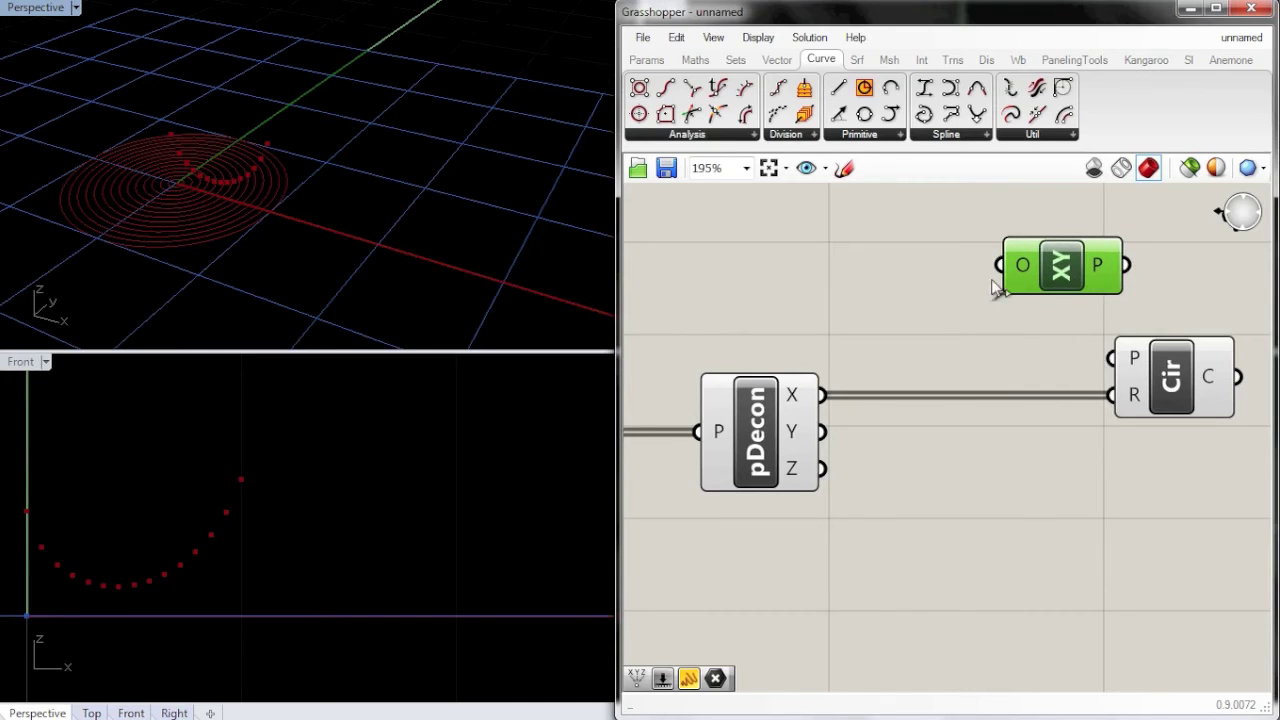
pyautogui.doubleClick(866, 277)
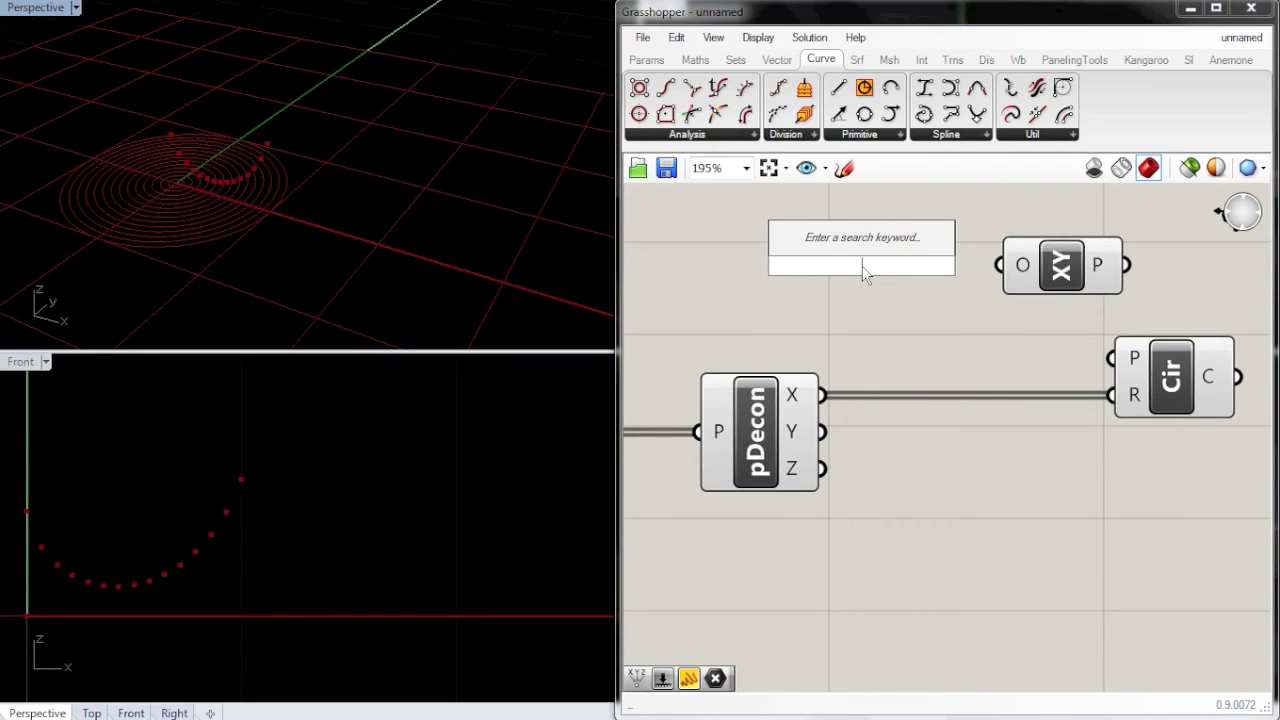
# Add a Construct Point component via 'pt con', removing a mistakenly added Point parameter
pyautogui.write('point')
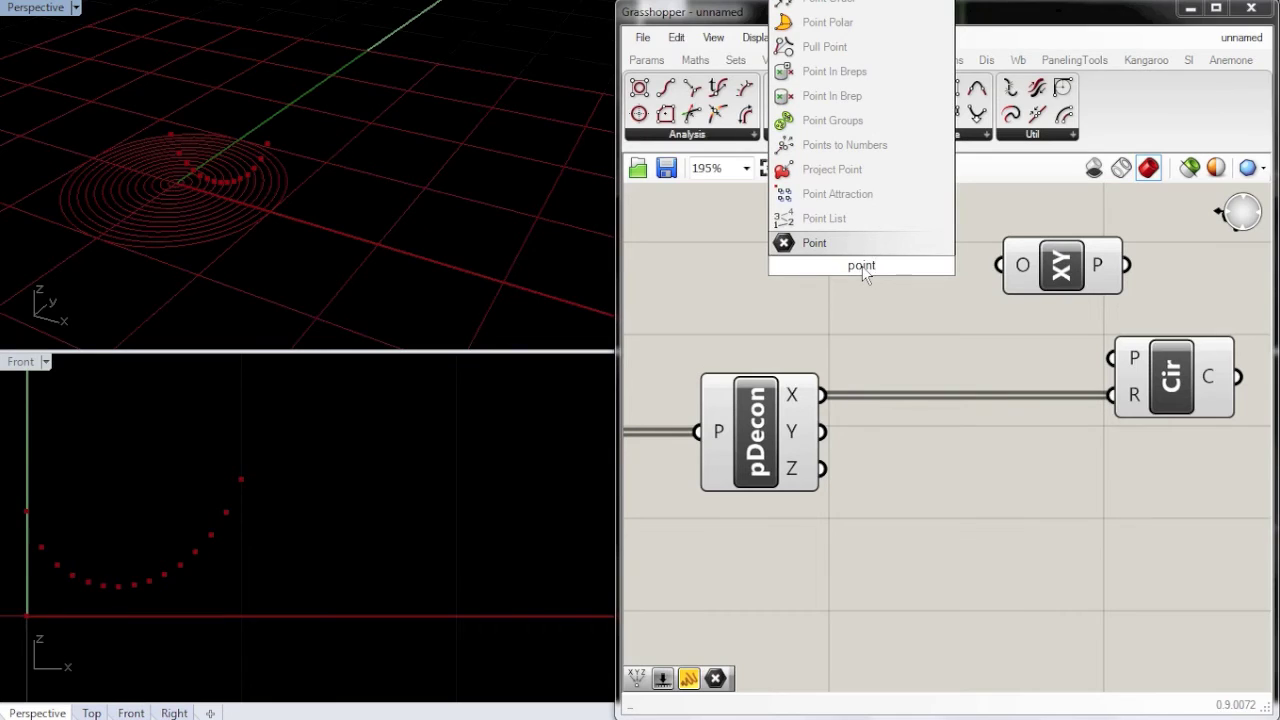
pyautogui.click(853, 250)
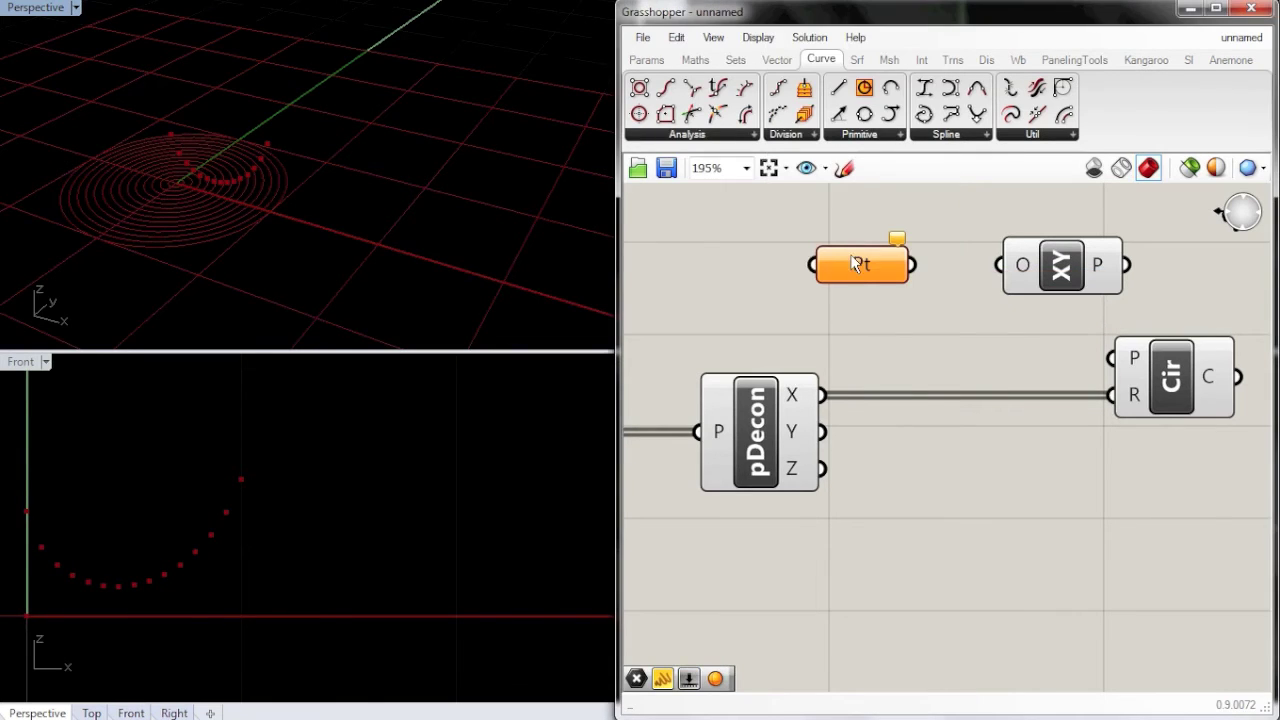
pyautogui.click(855, 265)
pyautogui.press('Delete')
pyautogui.doubleClick(855, 265)
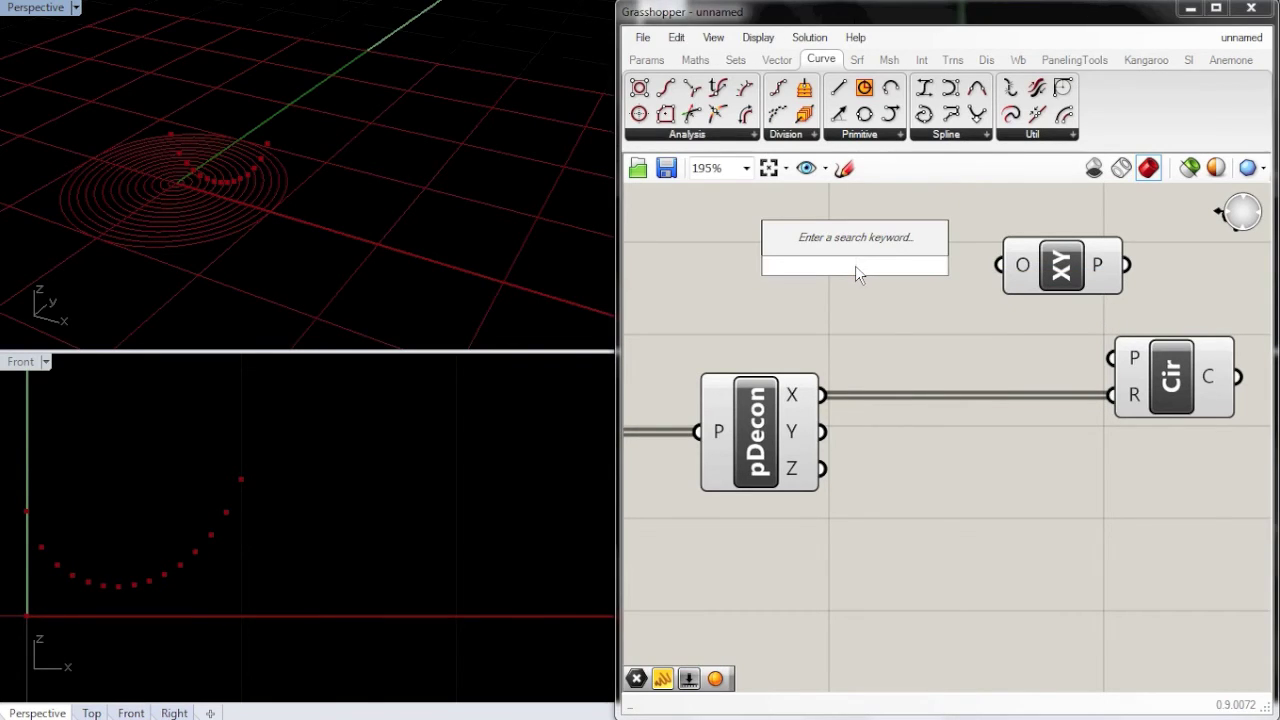
pyautogui.write('pt con')
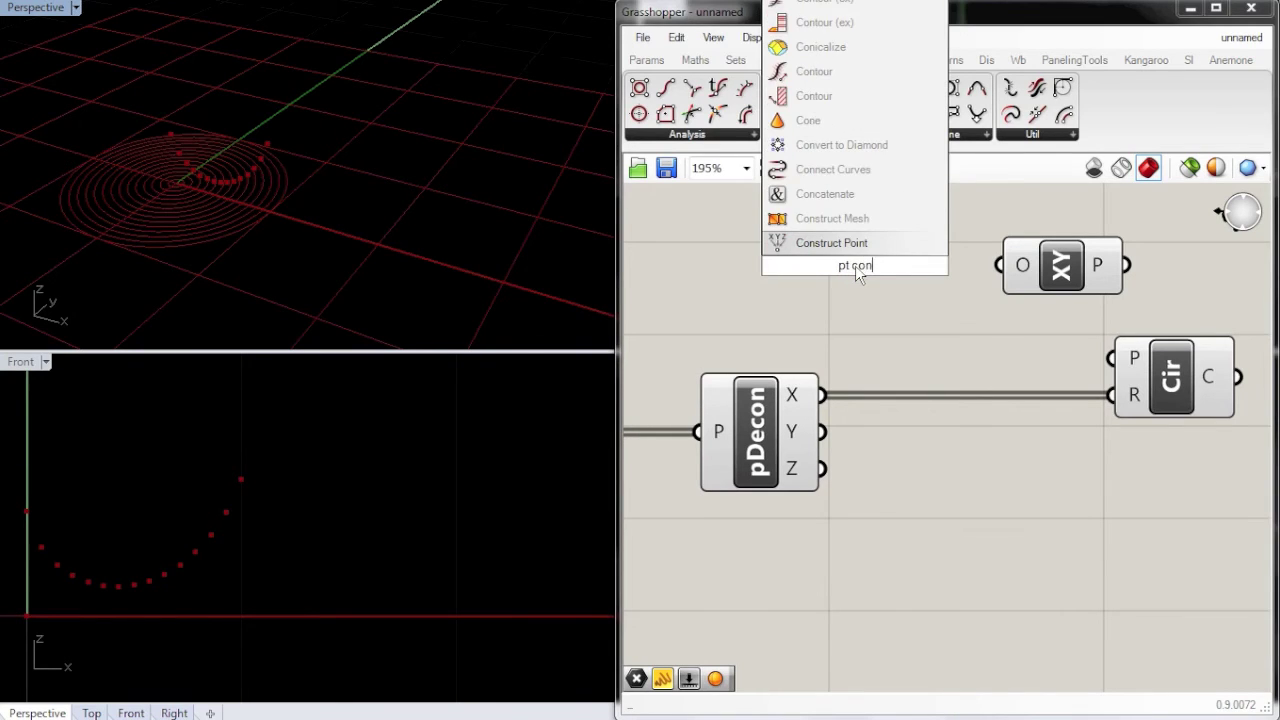
pyautogui.press('Return')
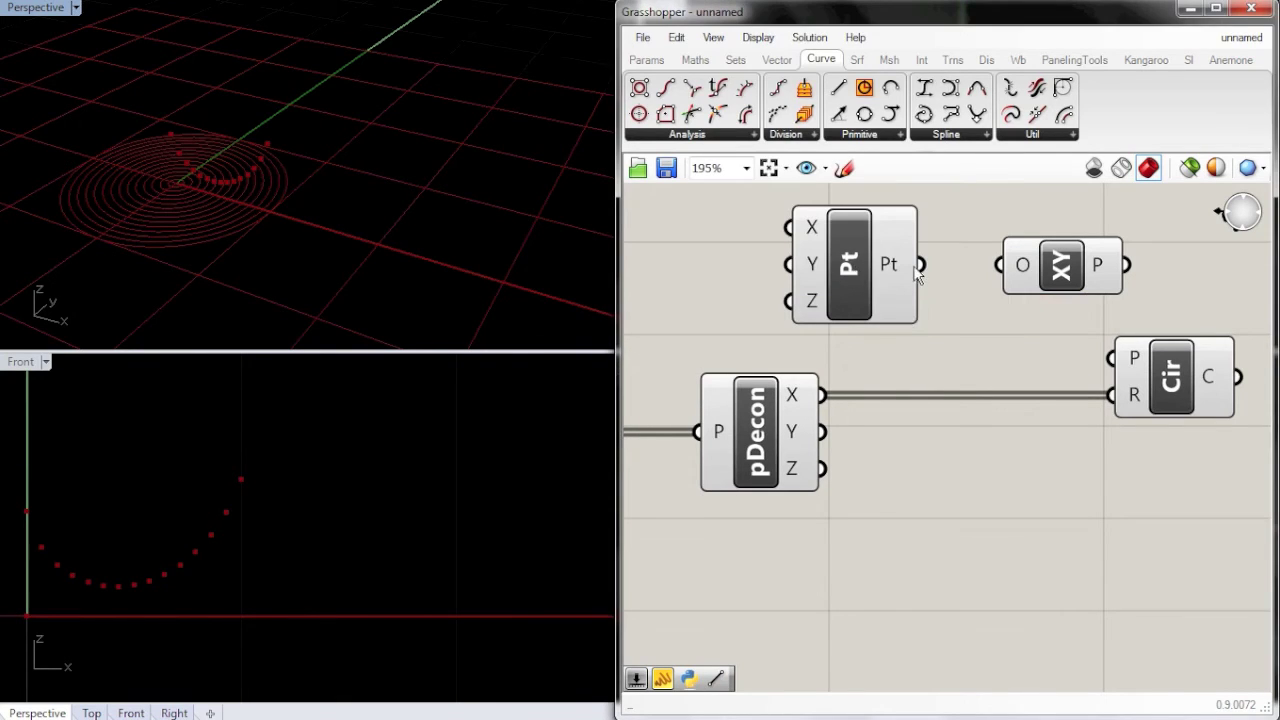
# Wire Pt into XY Plane origin, plane into Circle P, pDecon Z into Pt Z; select all five
pyautogui.moveTo(919, 264); pyautogui.dragTo(998, 266)
pyautogui.moveTo(1127, 265); pyautogui.dragTo(1112, 357)
pyautogui.moveTo(885, 268); pyautogui.dragTo(931, 263)
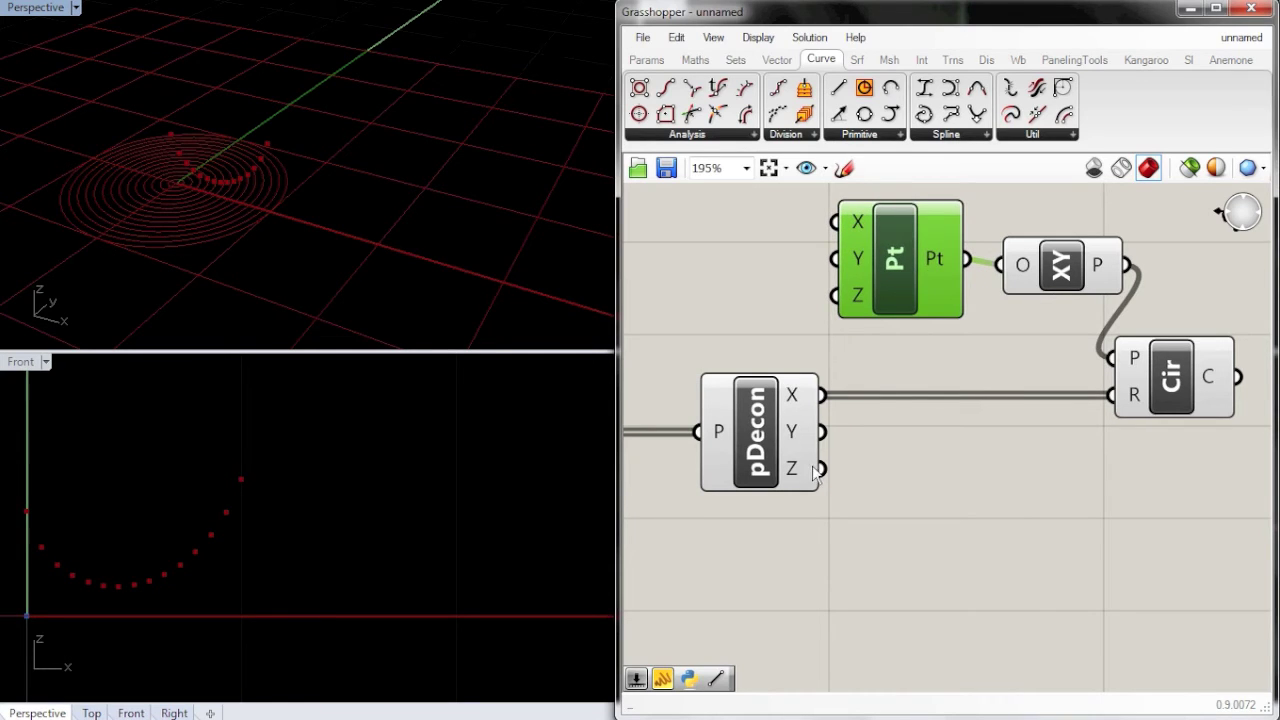
pyautogui.moveTo(815, 472); pyautogui.dragTo(826, 290)
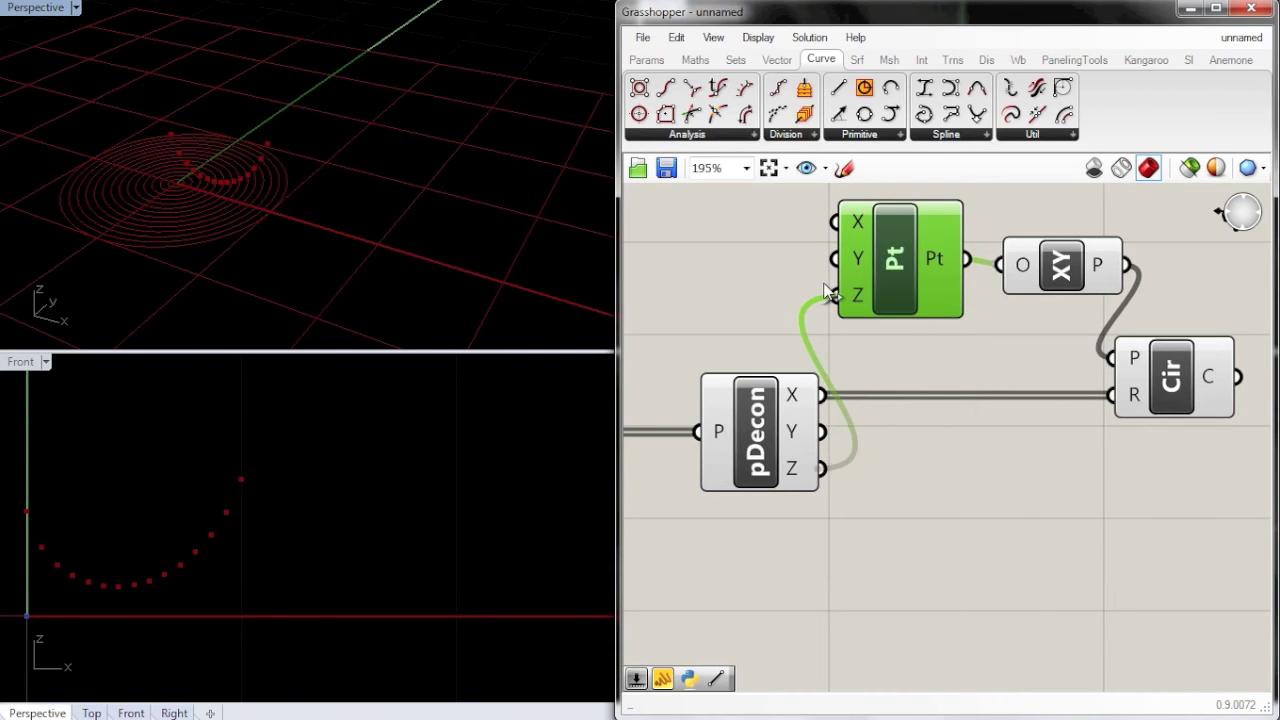
pyautogui.scroll(-3, 812, 303)
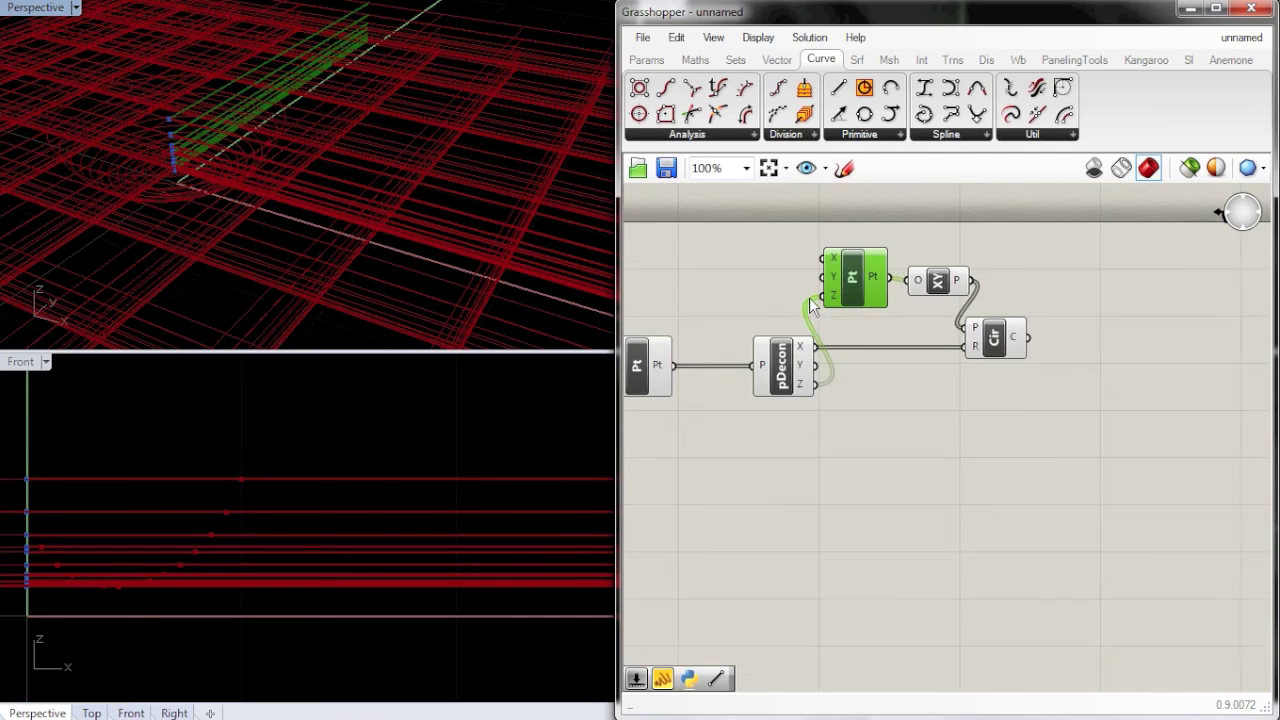
pyautogui.moveTo(793, 309); pyautogui.dragTo(873, 299, button='right')
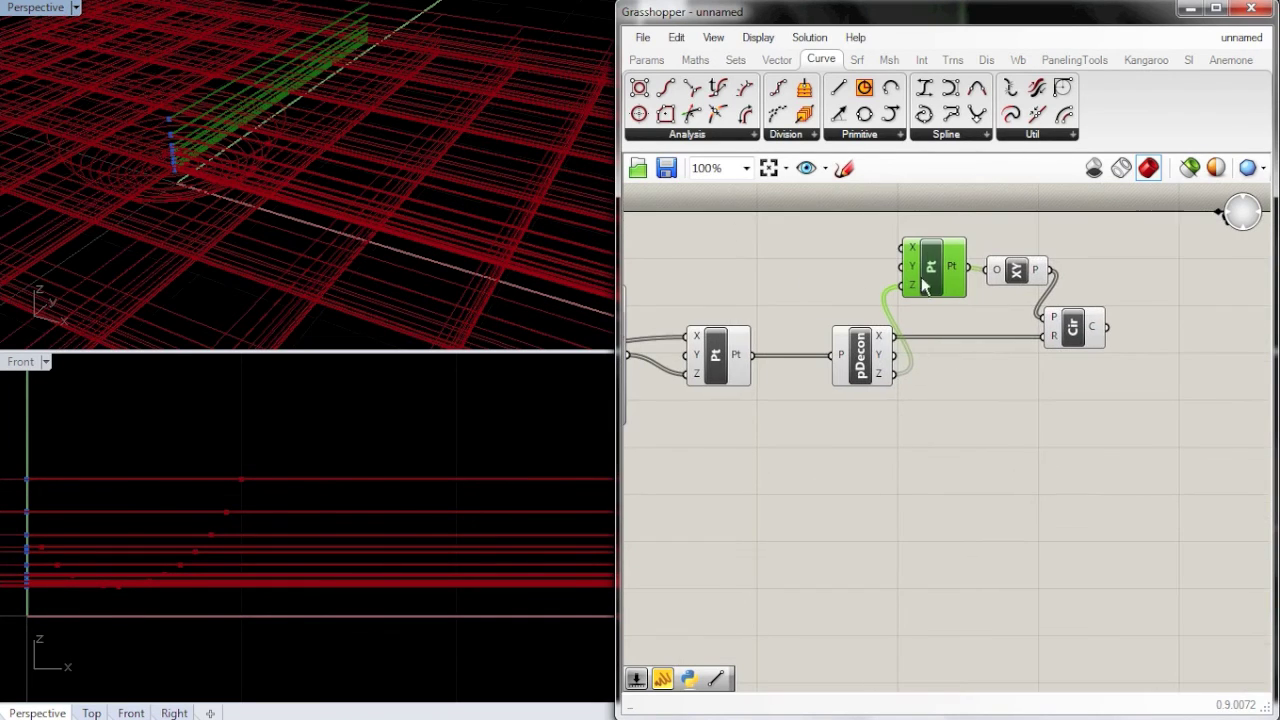
pyautogui.moveTo(1048, 414); pyautogui.dragTo(676, 232)
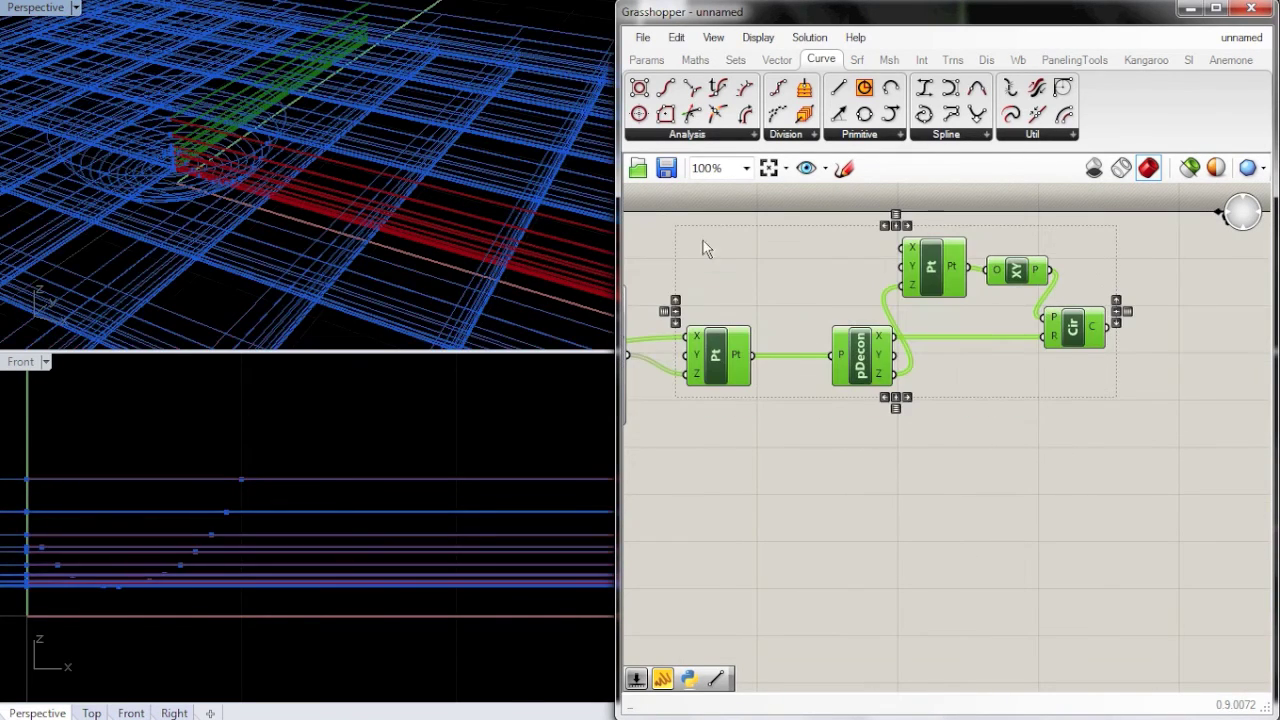
# Turn preview off for the selected components and keep it on only for the Circle
pyautogui.rightClick(721, 260)
pyautogui.click(771, 300)
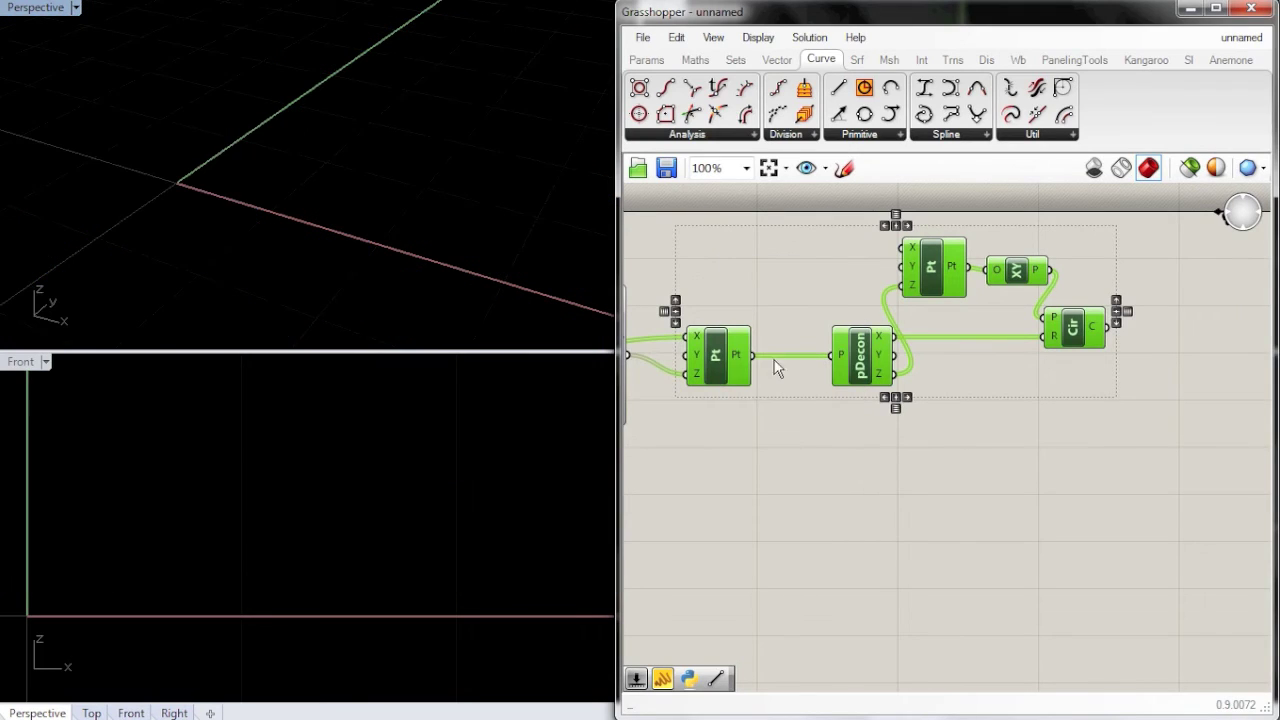
pyautogui.click(922, 402)
pyautogui.click(1069, 336)
pyautogui.rightClick(1069, 336)
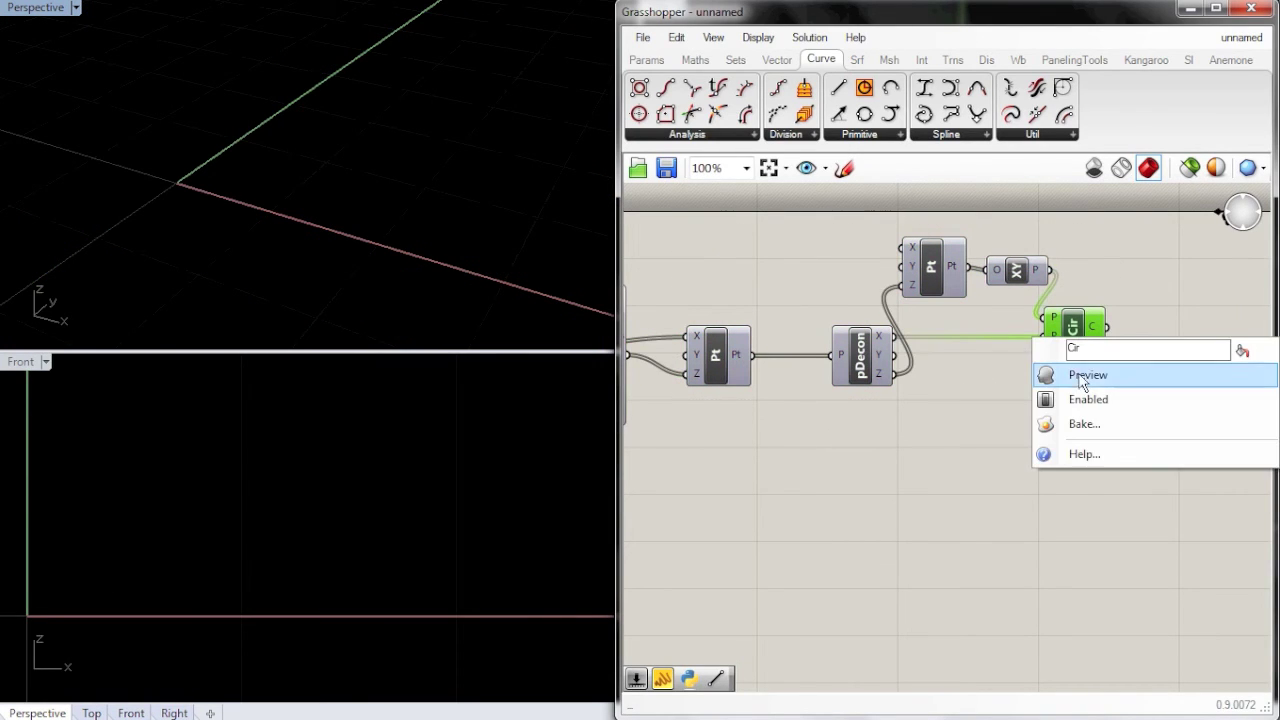
pyautogui.click(1082, 372)
# Drag the Graph Mapper's control points into a quarter-arc so the circles stack as a dome
pyautogui.moveTo(756, 290); pyautogui.dragTo(840, 289, button='right')
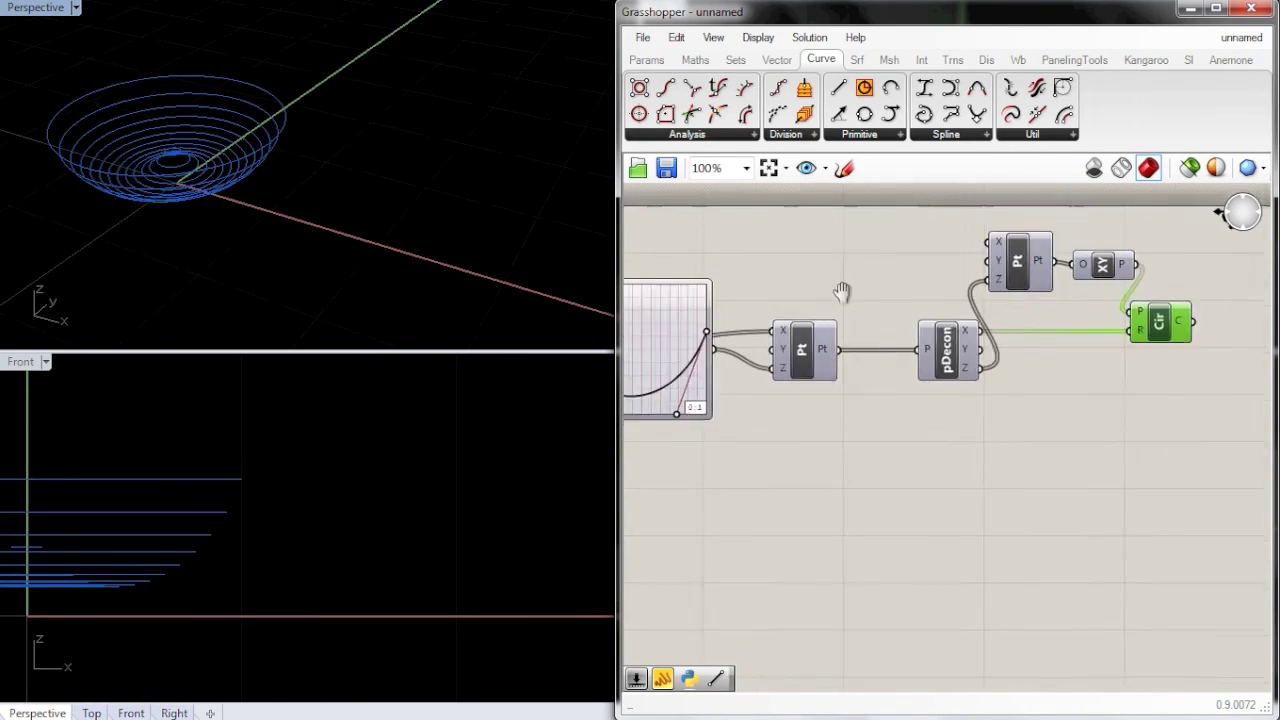
pyautogui.scroll(4, 840, 289)
pyautogui.moveTo(905, 357); pyautogui.dragTo(989, 245, button='right')
pyautogui.moveTo(727, 419); pyautogui.dragTo(708, 215)
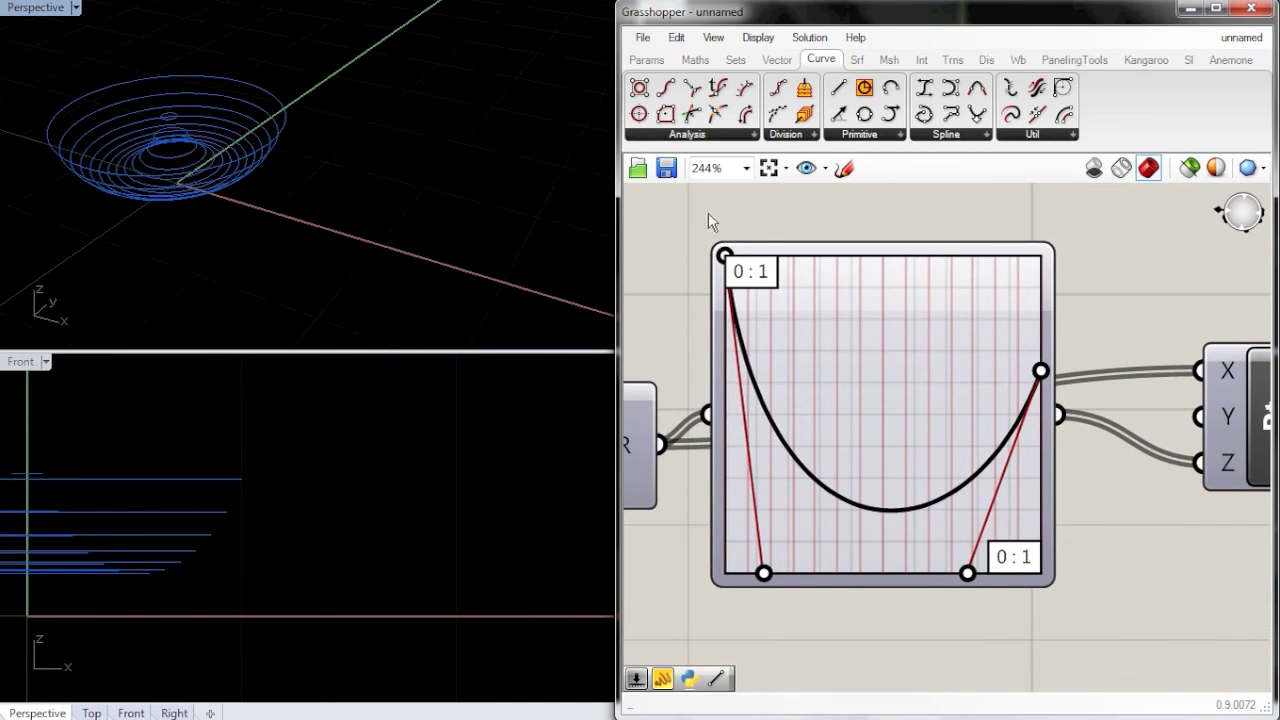
pyautogui.moveTo(764, 577); pyautogui.dragTo(953, 202)
pyautogui.moveTo(1030, 372); pyautogui.dragTo(1050, 420)
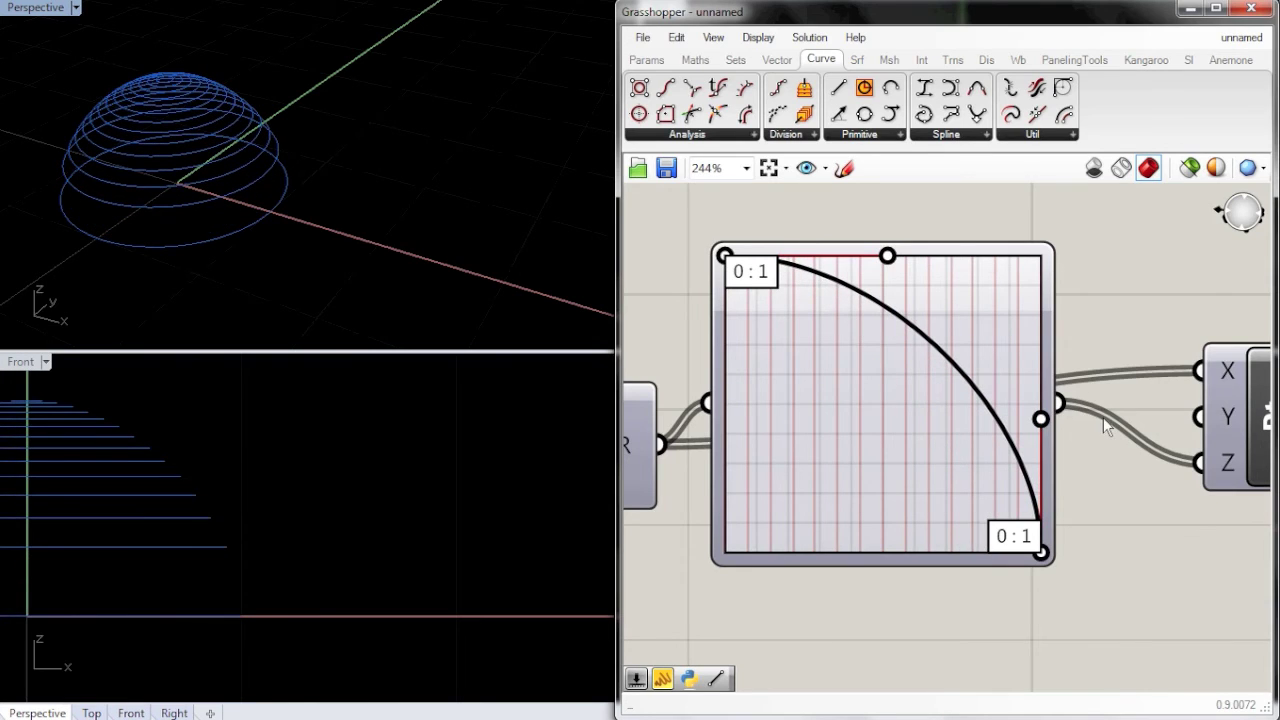
pyautogui.moveTo(887, 258); pyautogui.dragTo(1034, 217)
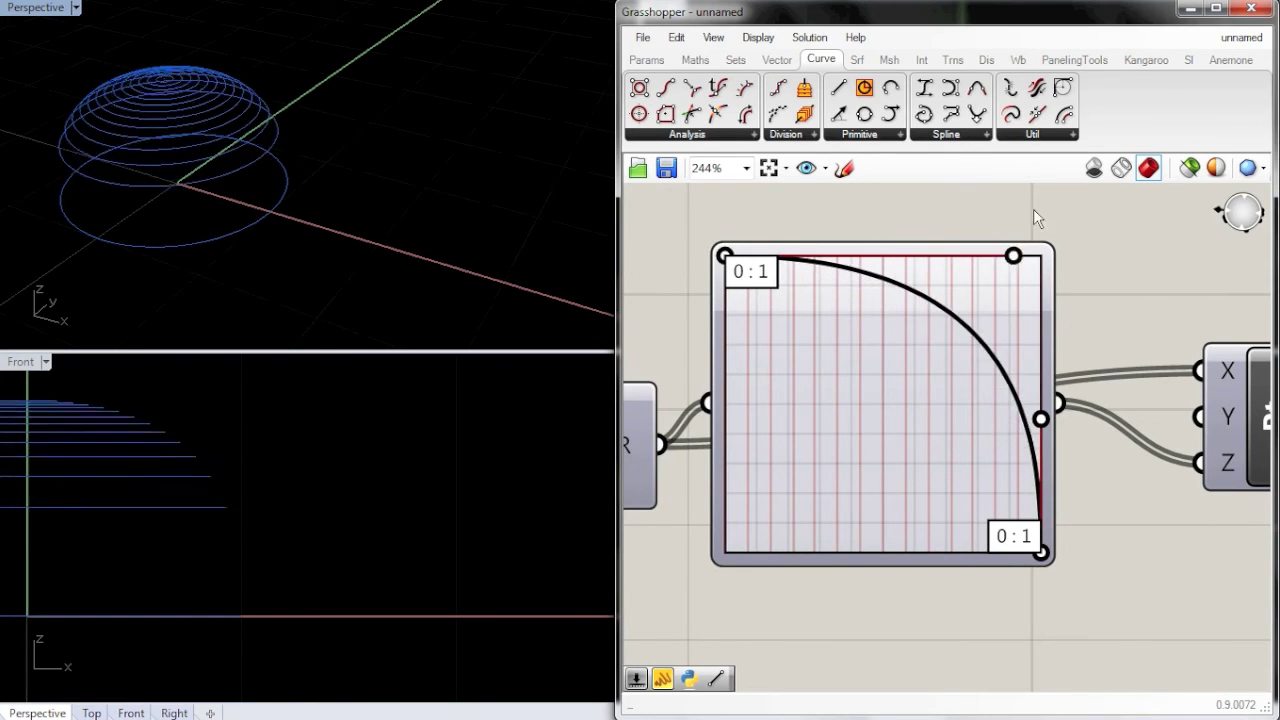
# Enlarge the Perspective view and fine-tune the top and lower handles to round the dome
pyautogui.moveTo(86, 128); pyautogui.dragTo(20, 68, button='right')
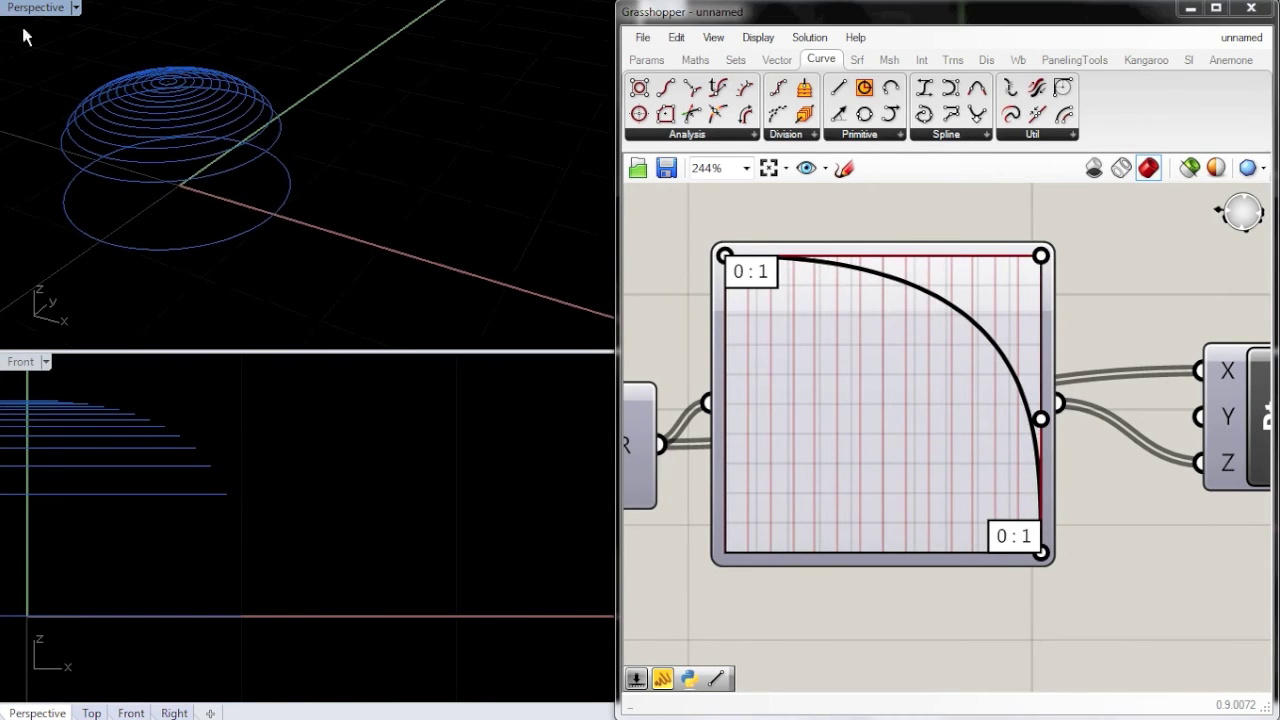
pyautogui.press('F11')
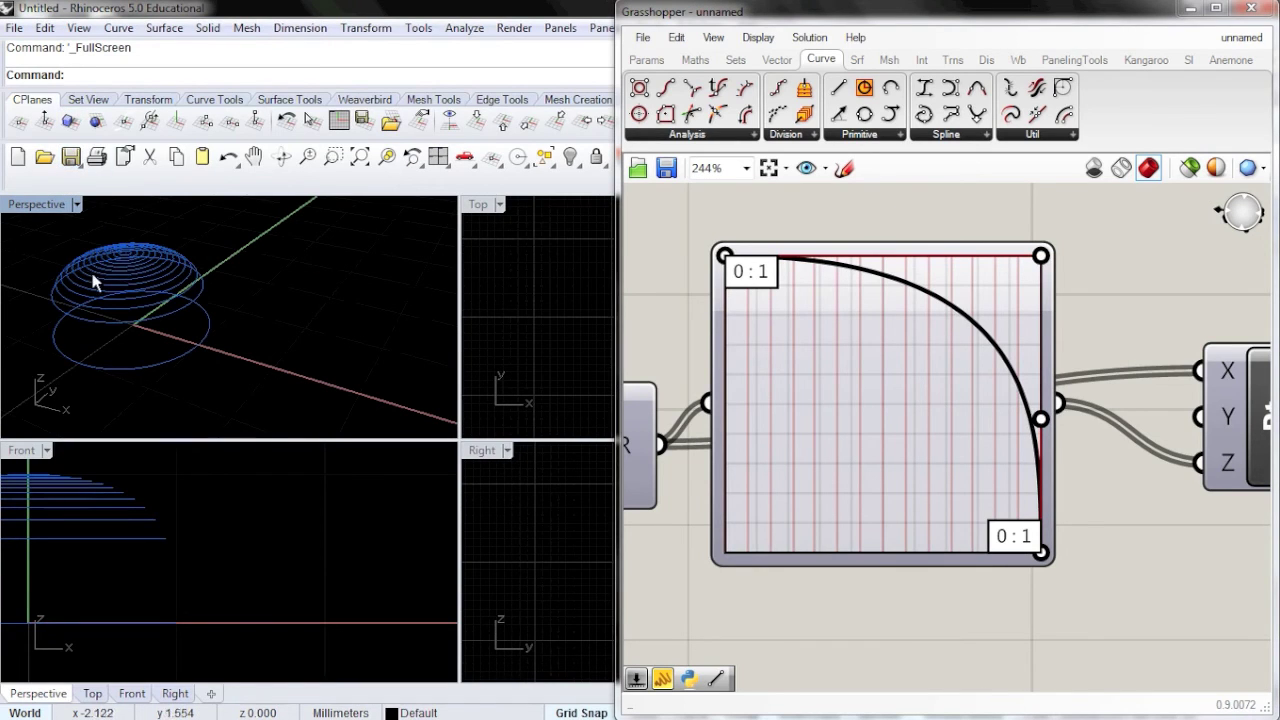
pyautogui.press('F11')
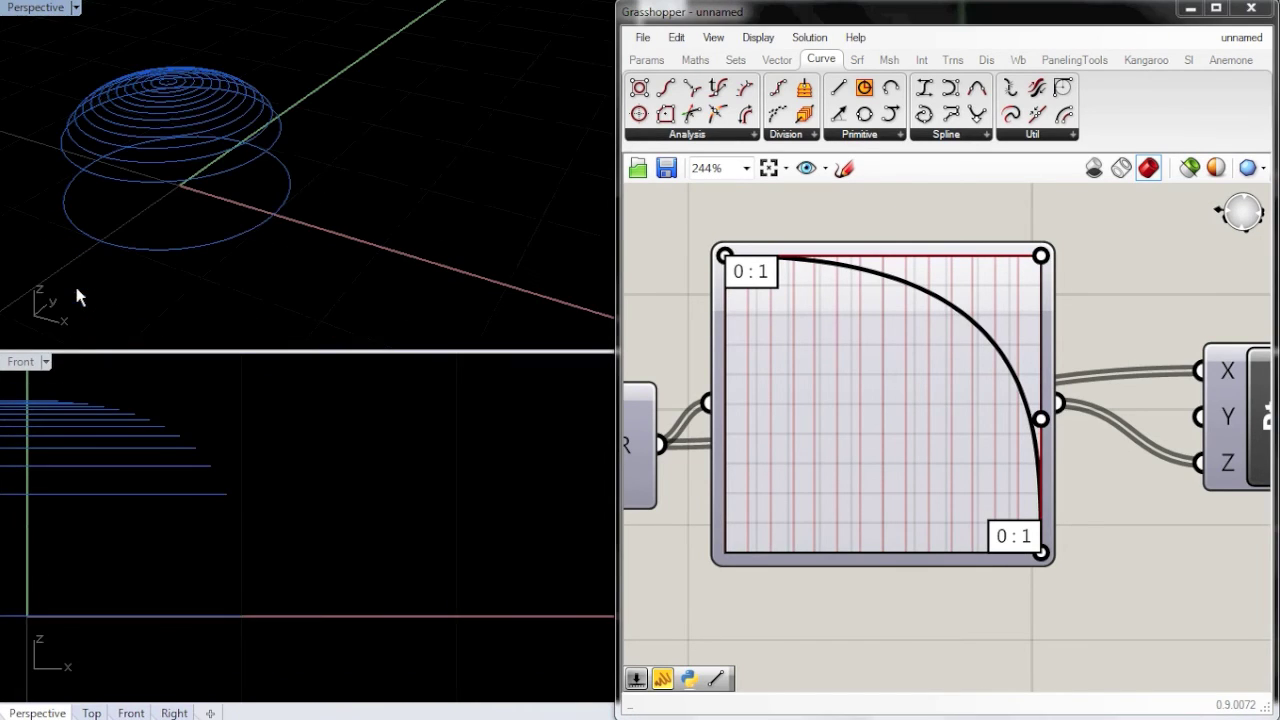
pyautogui.doubleClick(26, 8)
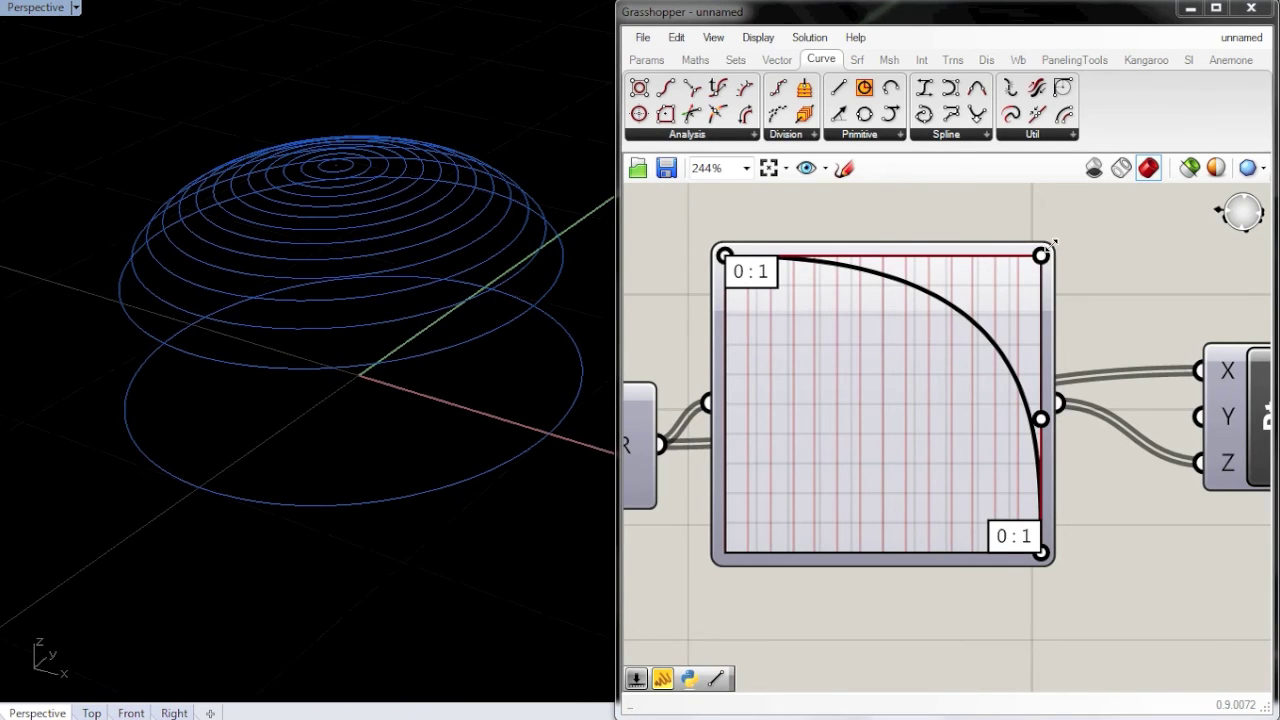
pyautogui.moveTo(1041, 256); pyautogui.dragTo(1007, 247)
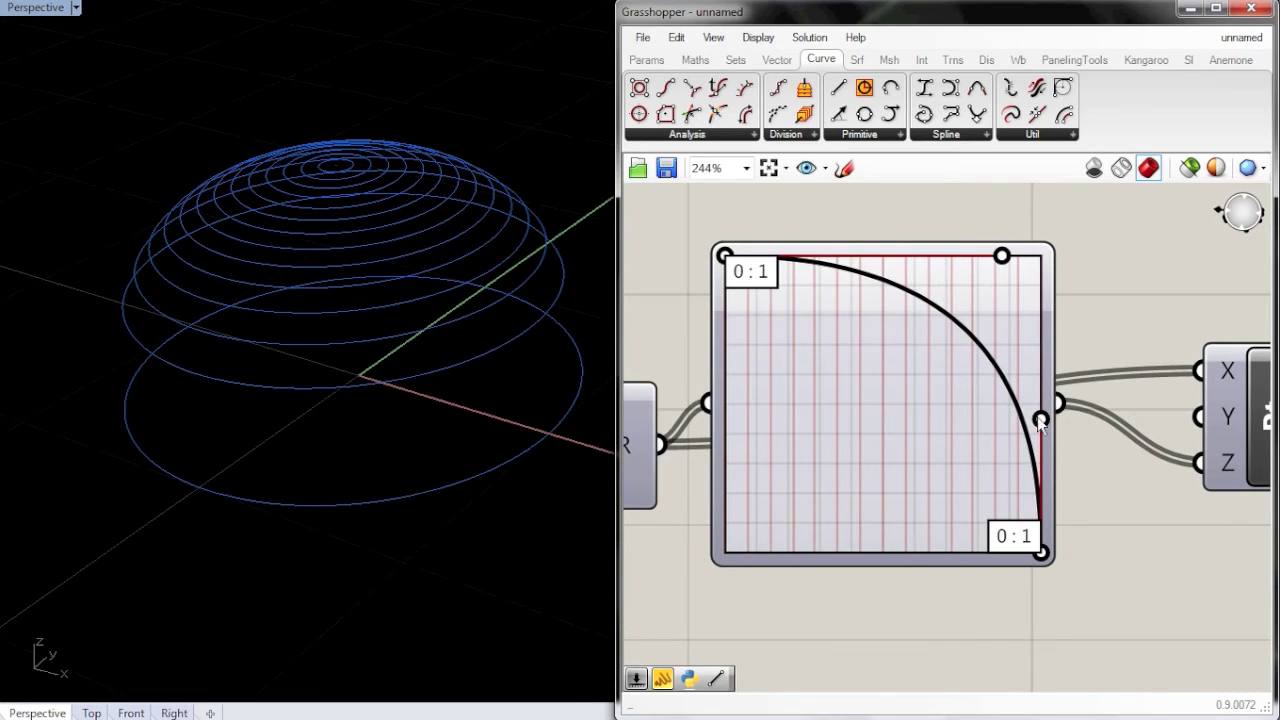
pyautogui.moveTo(1041, 420); pyautogui.dragTo(1070, 318)
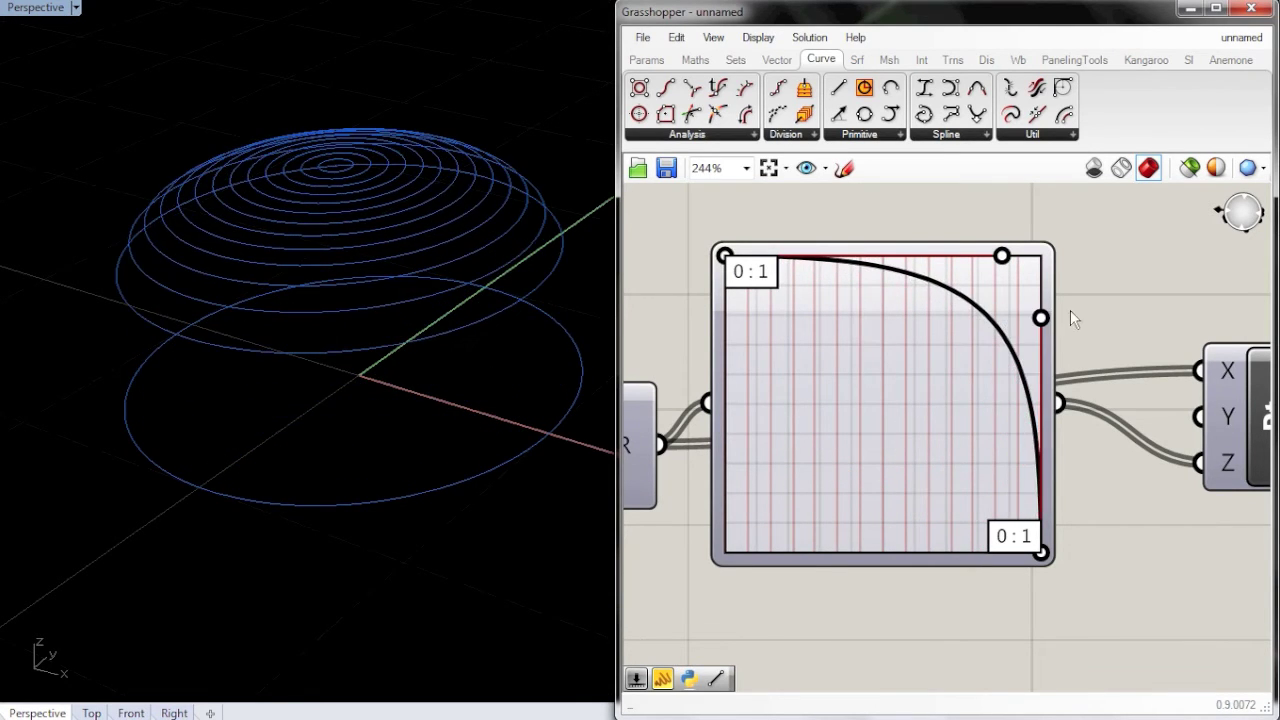
pyautogui.moveTo(1070, 310); pyautogui.dragTo(808, 318, button='right')
pyautogui.scroll(-2, 919, 304)
pyautogui.scroll(-2, 846, 306)
pyautogui.rightClick(846, 306)
pyautogui.moveTo(1022, 308); pyautogui.dragTo(757, 310, button='right')
pyautogui.click(1095, 340)
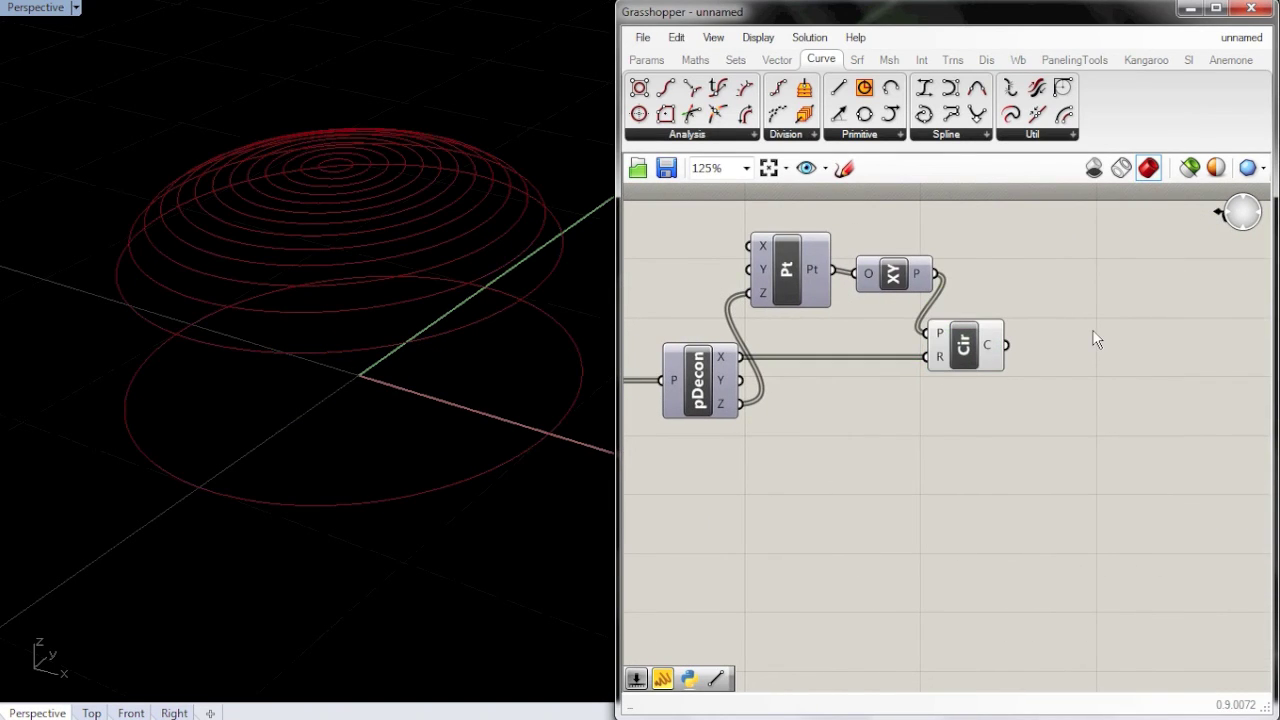
# Add a Loft component and feed the Circle output into its curve input
pyautogui.doubleClick(1095, 340)
pyautogui.write('loft')
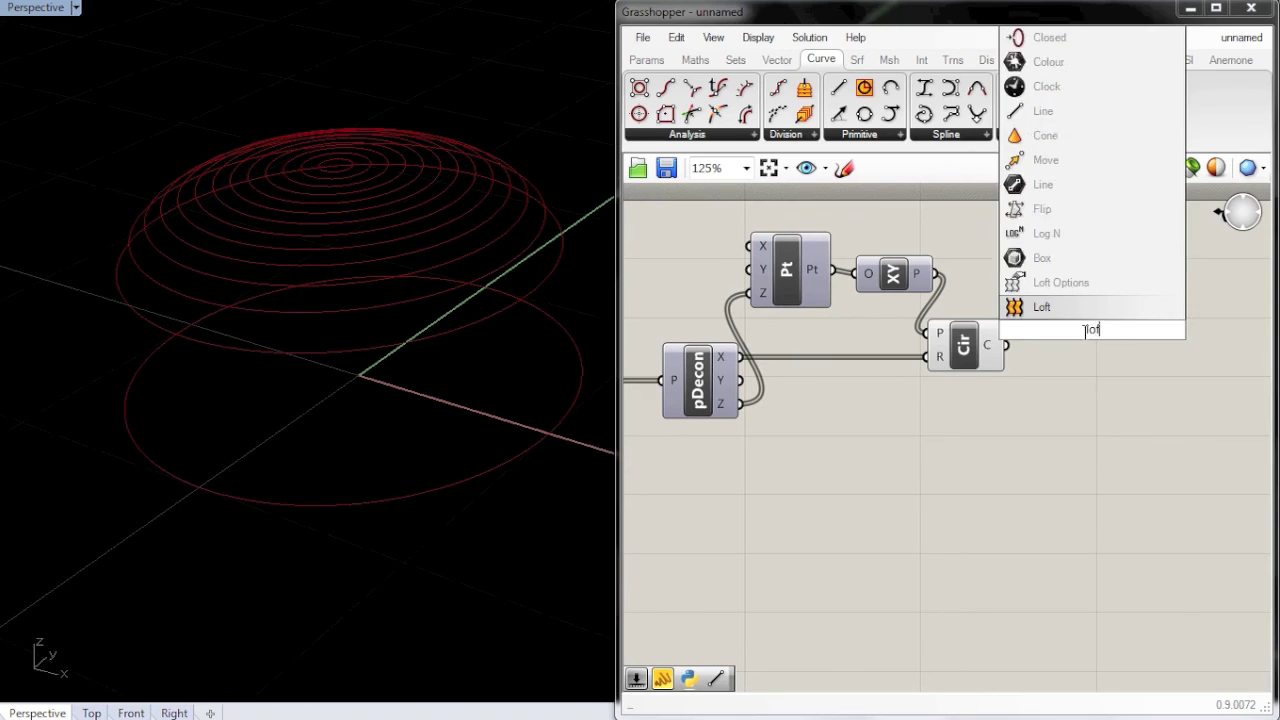
pyautogui.press('Return')
pyautogui.moveTo(997, 344); pyautogui.dragTo(1085, 355)
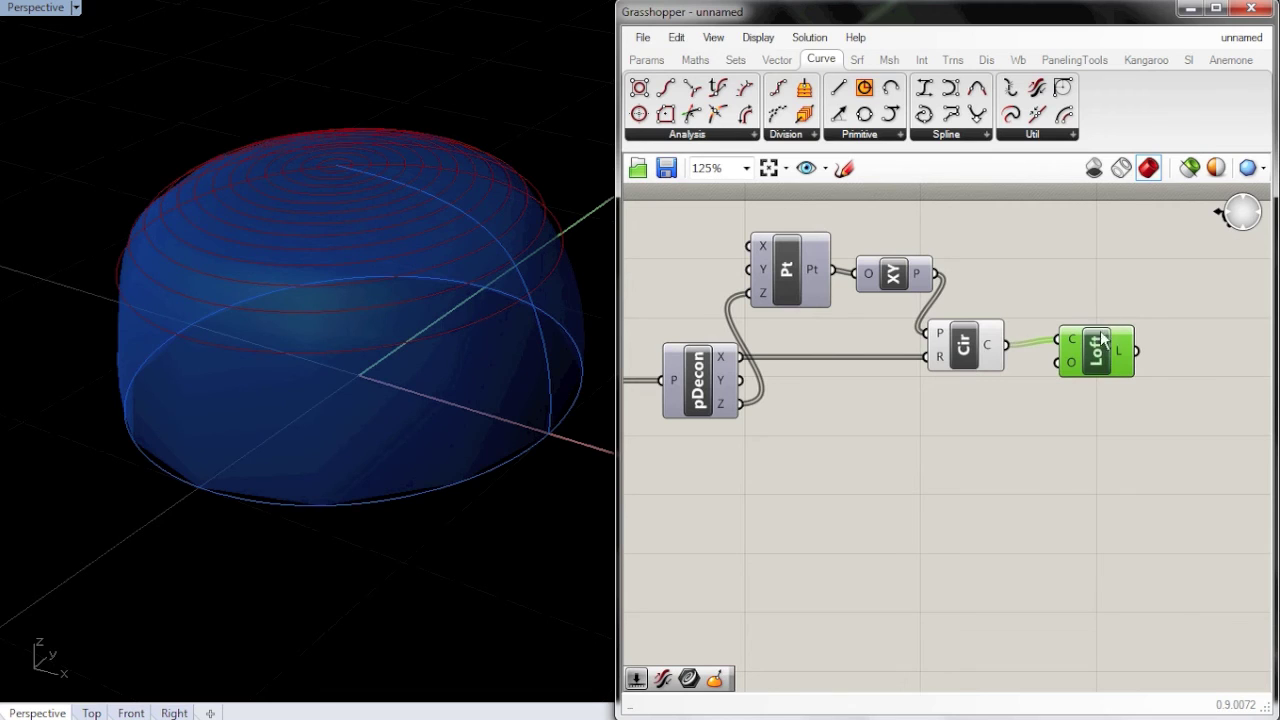
# Set the preview mesh quality to High Quality and inspect the lofted dome
pyautogui.click(1250, 168)
pyautogui.click(1198, 262)
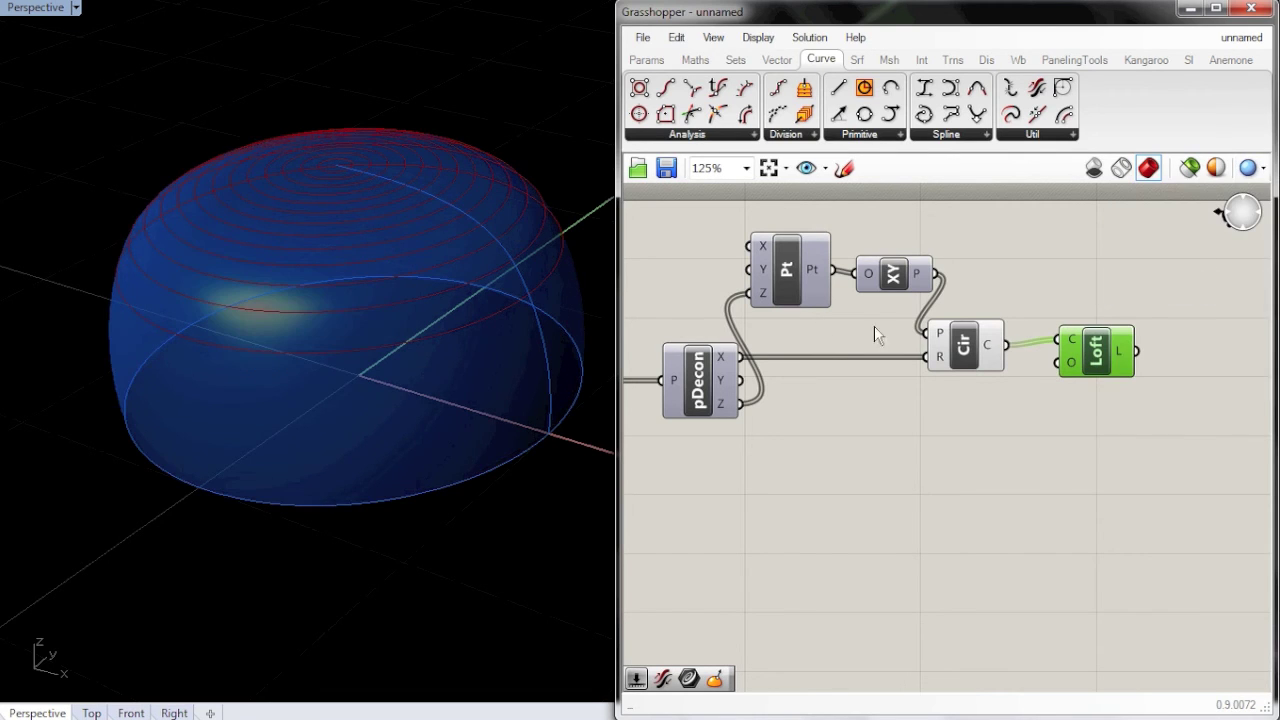
pyautogui.moveTo(445, 345); pyautogui.dragTo(488, 290, button='right')
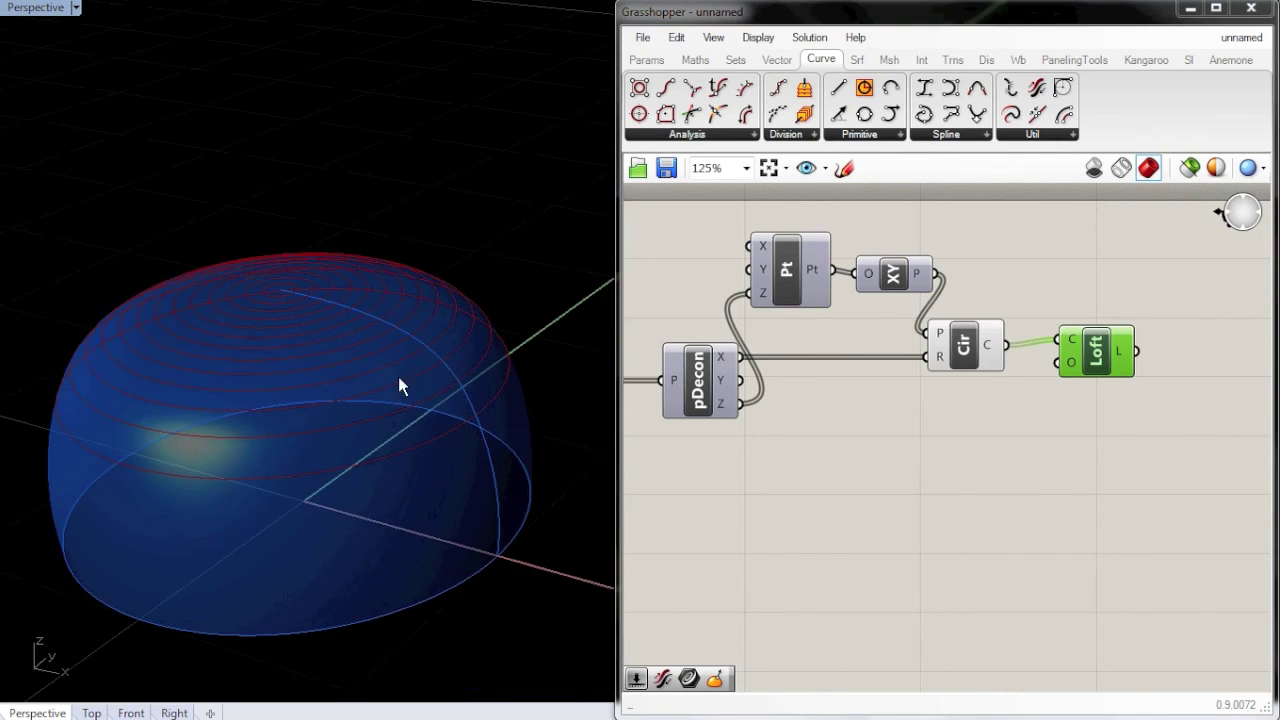
pyautogui.moveTo(398, 386); pyautogui.dragTo(396, 333, button='right')
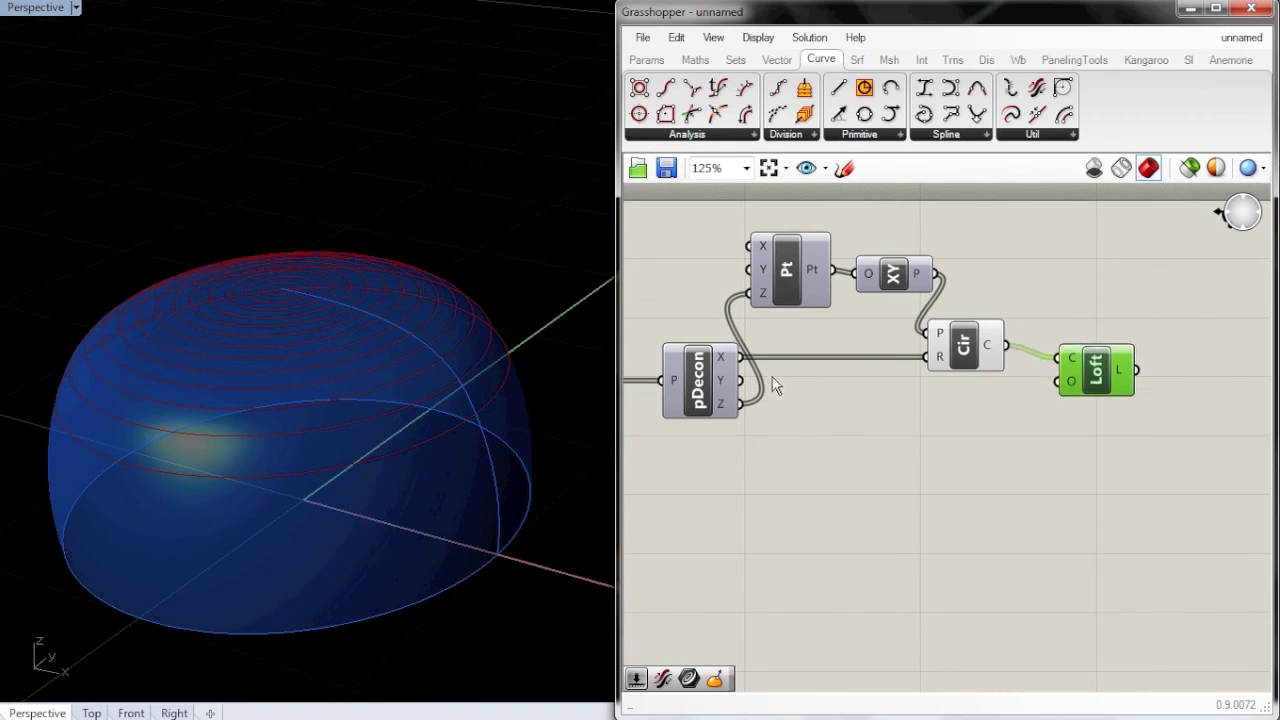
pyautogui.moveTo(780, 370); pyautogui.dragTo(1116, 368, button='right')
pyautogui.scroll(-2, 900, 340)
pyautogui.scroll(5, 760, 370)
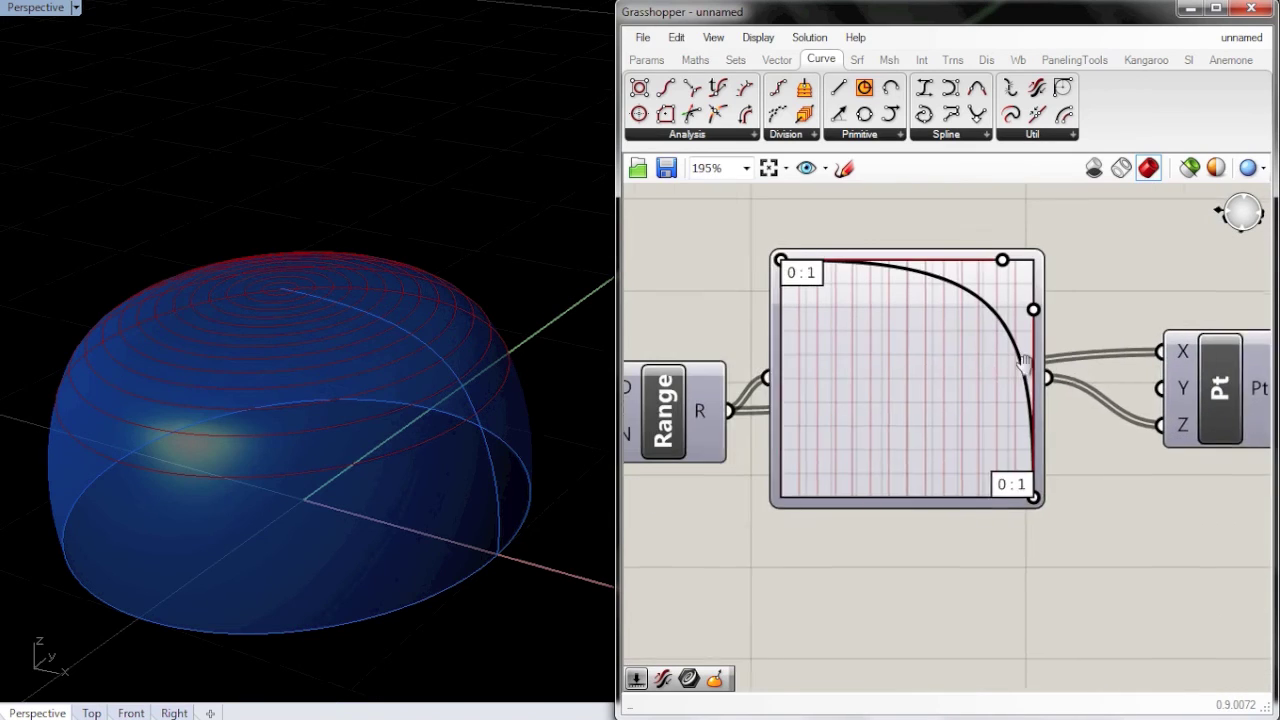
# Switch the Graph Mapper to a Bezier graph and lower its handles to flatten the arch
pyautogui.rightClick(1024, 369)
pyautogui.click(1210, 640)
pyautogui.moveTo(811, 275); pyautogui.dragTo(918, 262)
pyautogui.moveTo(811, 260); pyautogui.dragTo(799, 505)
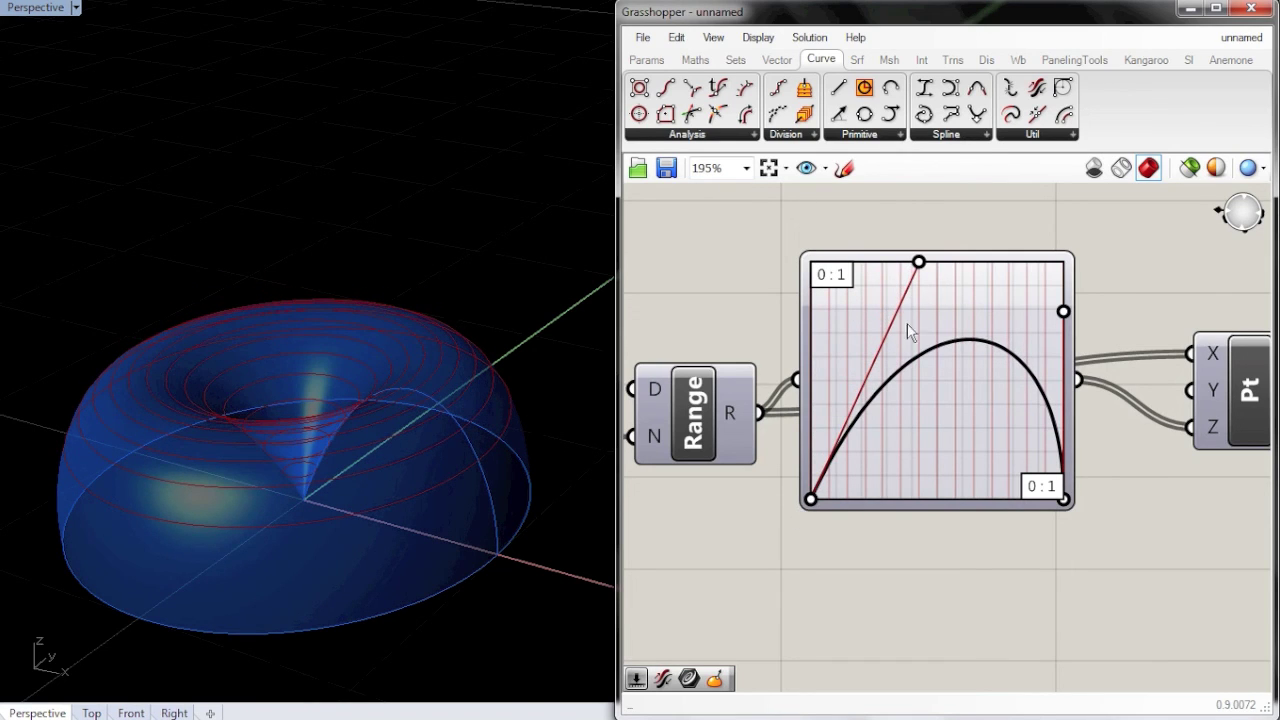
pyautogui.moveTo(918, 262); pyautogui.dragTo(873, 597)
# Change the graph type to Perlin and drag its top grip down to reduce amplitude
pyautogui.rightClick(912, 378)
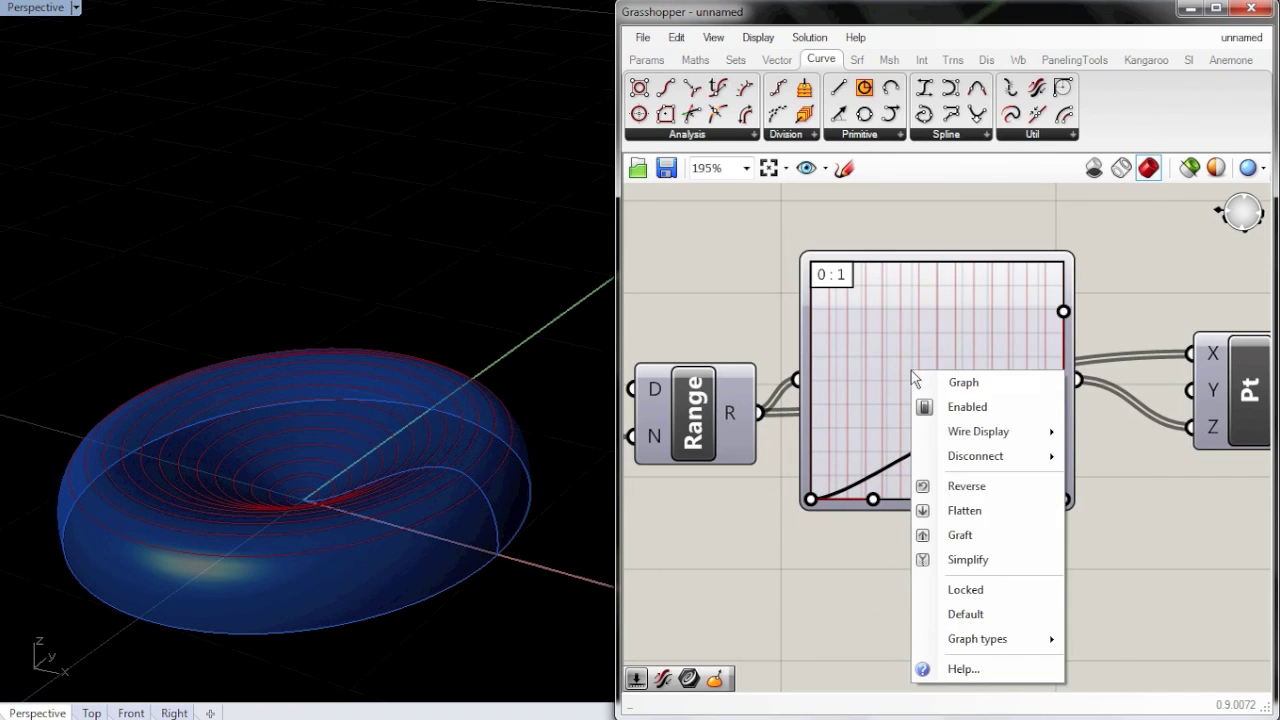
pyautogui.moveTo(951, 640)
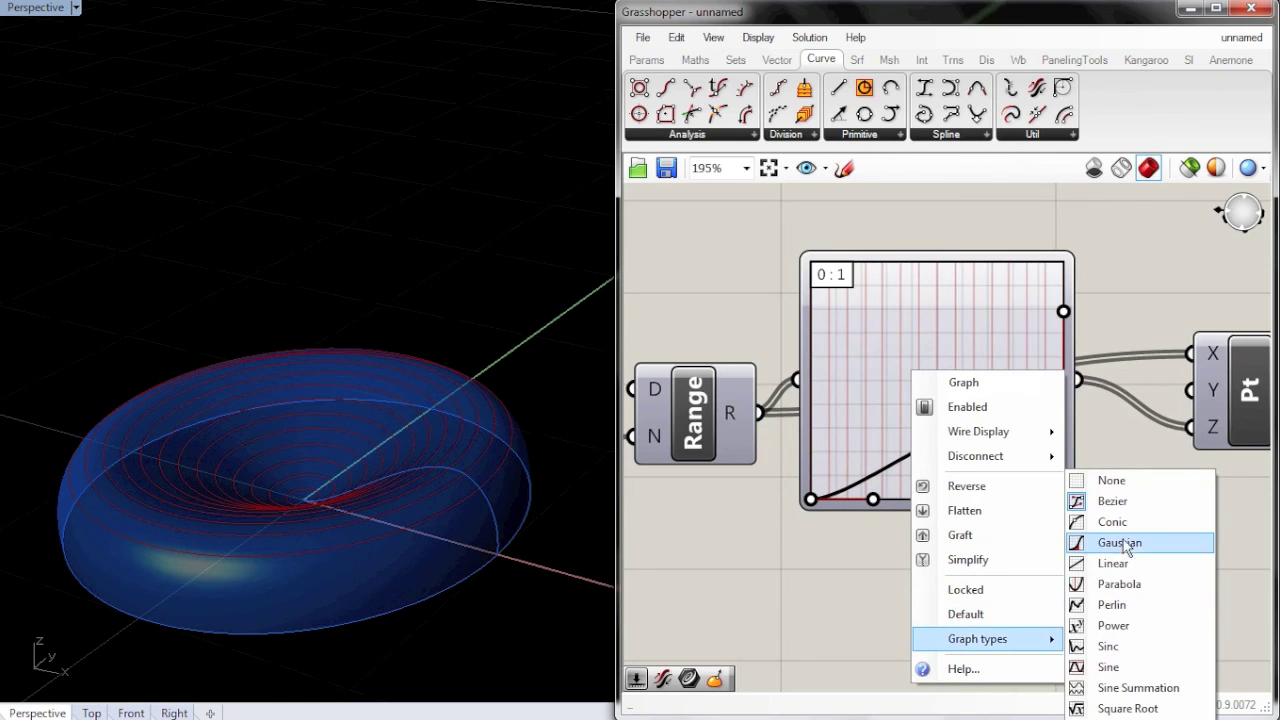
pyautogui.click(1118, 605)
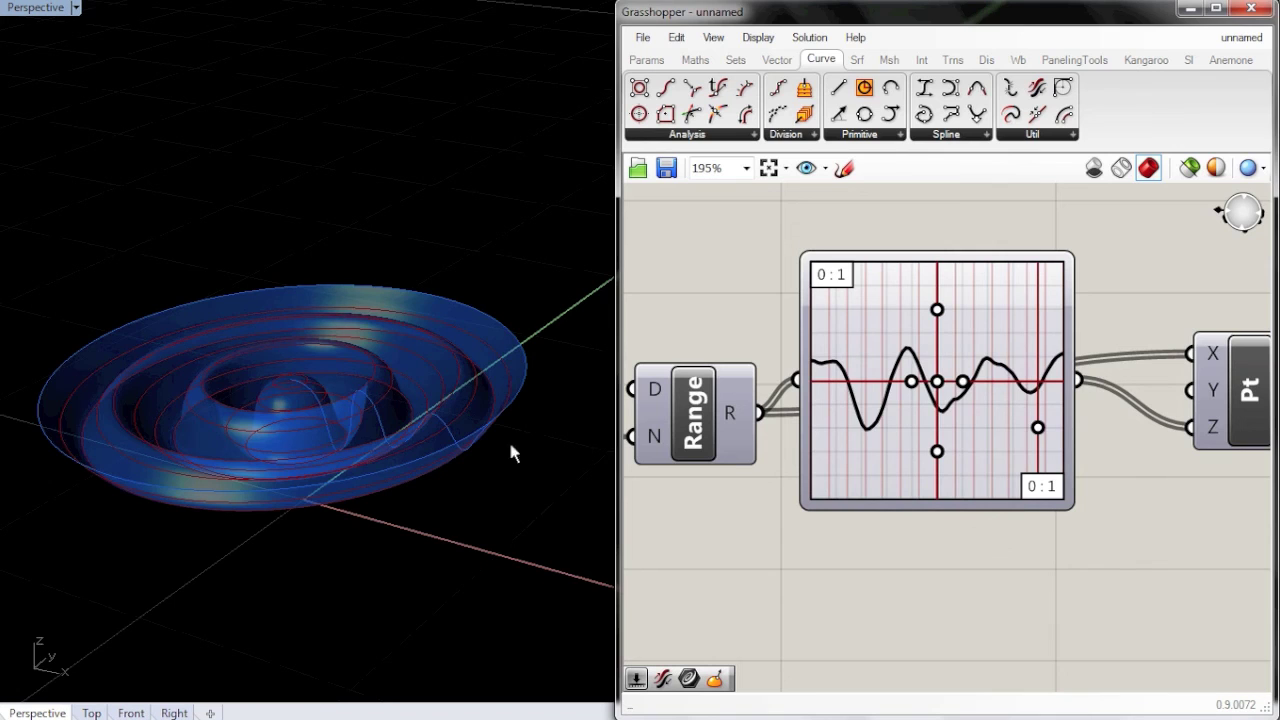
pyautogui.moveTo(510, 453); pyautogui.dragTo(342, 425, button='right')
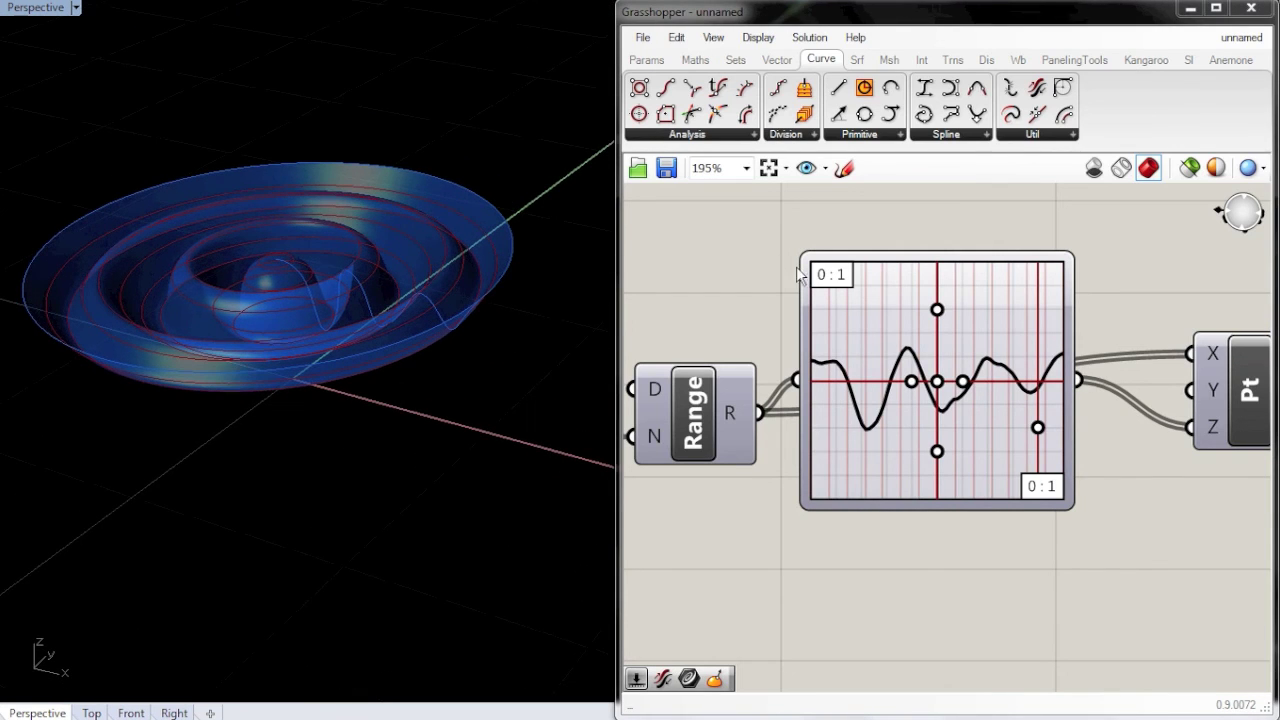
pyautogui.moveTo(937, 311); pyautogui.dragTo(920, 386)
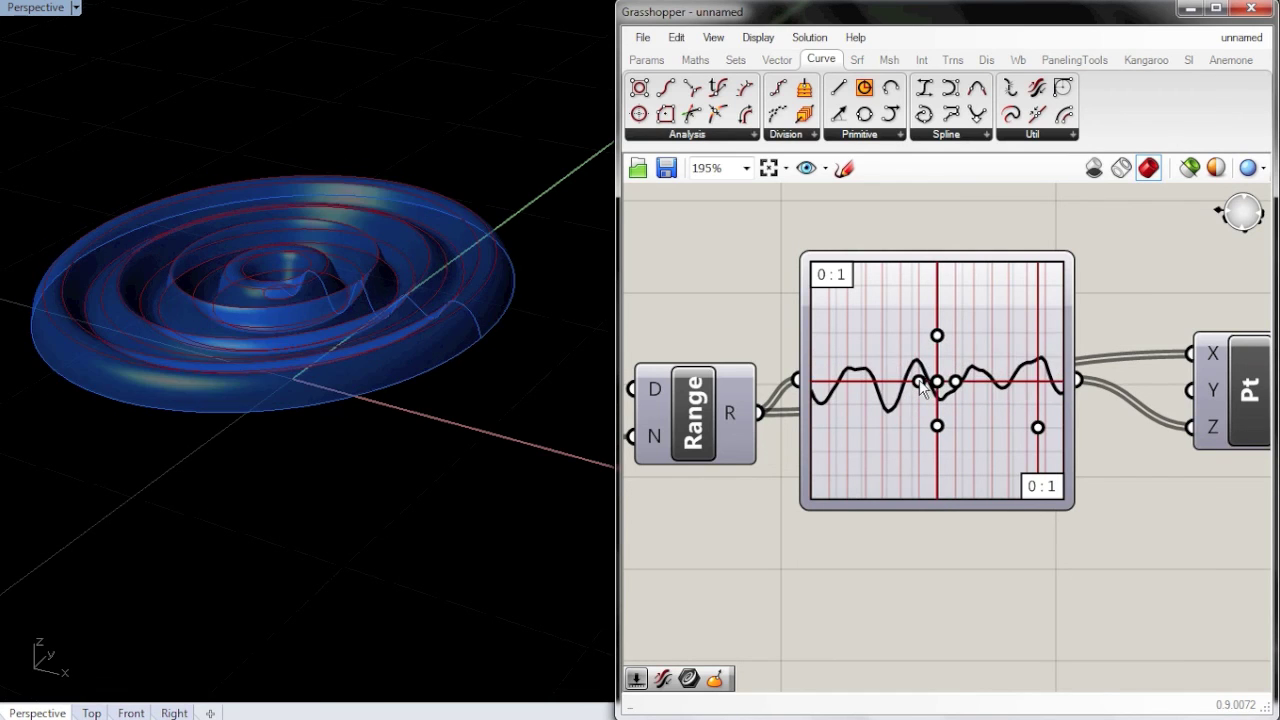
pyautogui.rightClick(968, 268)
pyautogui.click(834, 214)
pyautogui.moveTo(1190, 352); pyautogui.dragTo(1166, 329, button='right')
pyautogui.scroll(-4, 965, 352)
pyautogui.scroll(2, 788, 337)
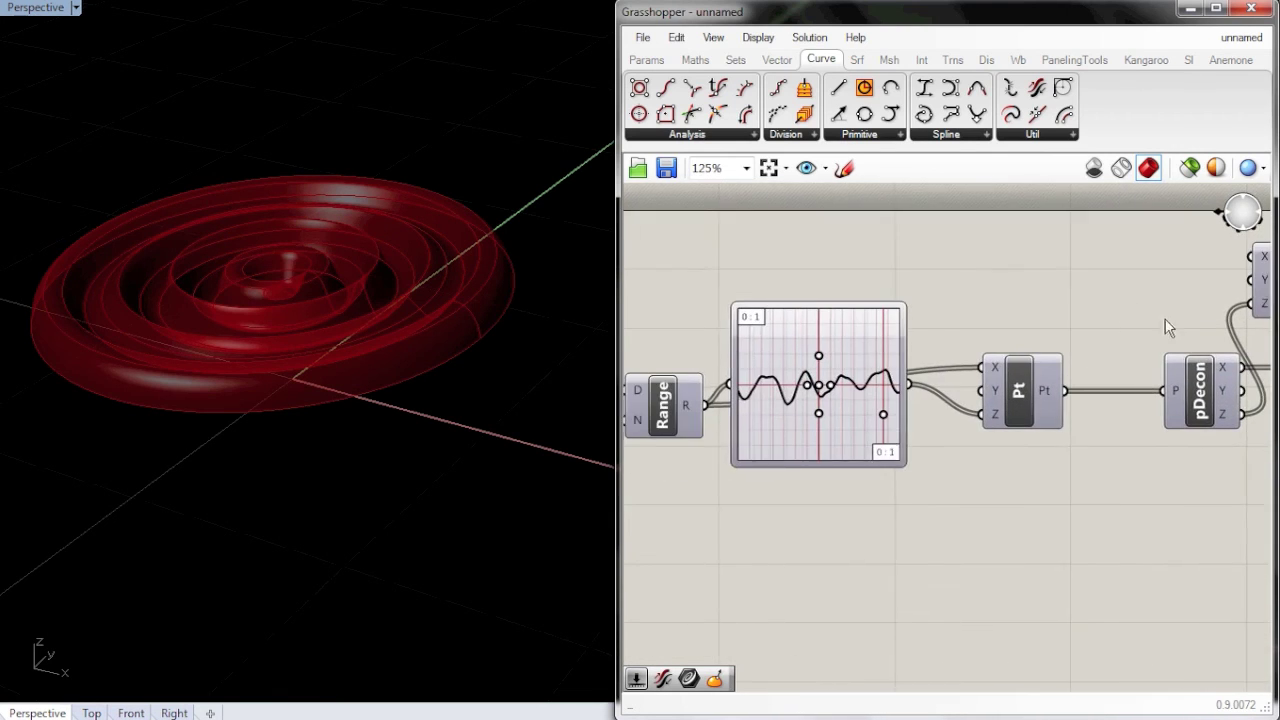
pyautogui.scroll(1, 948, 334)
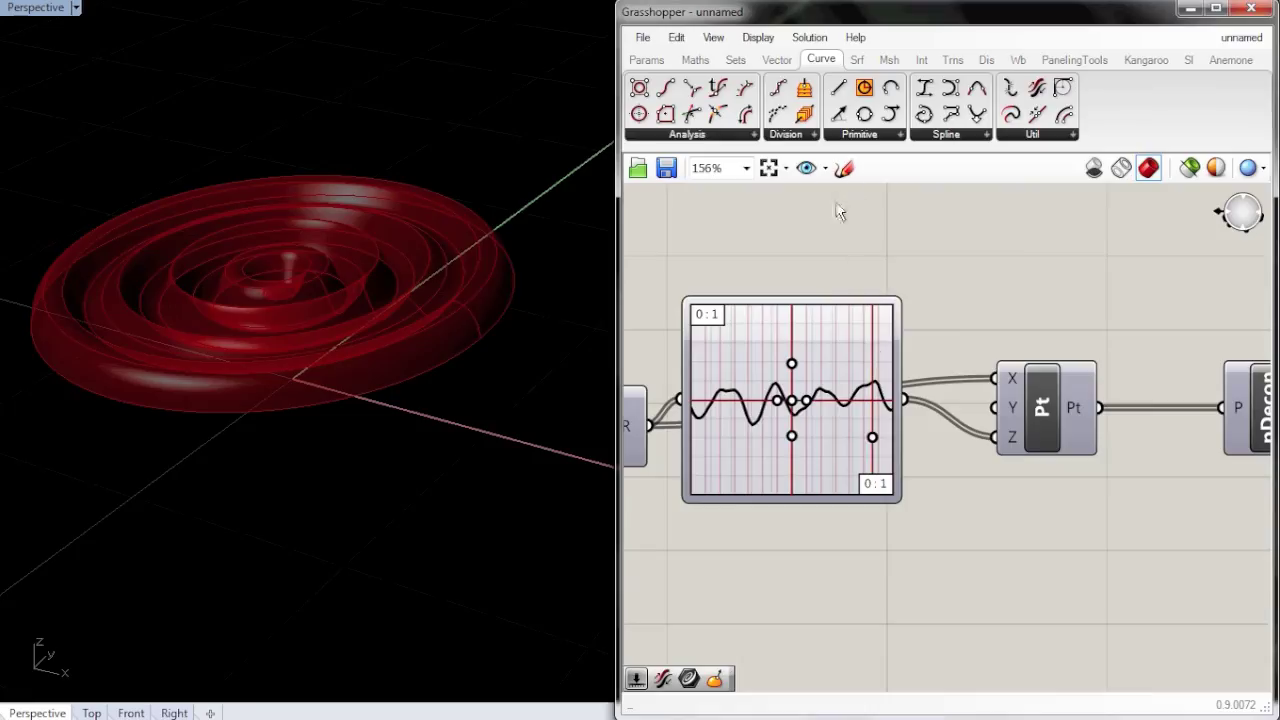